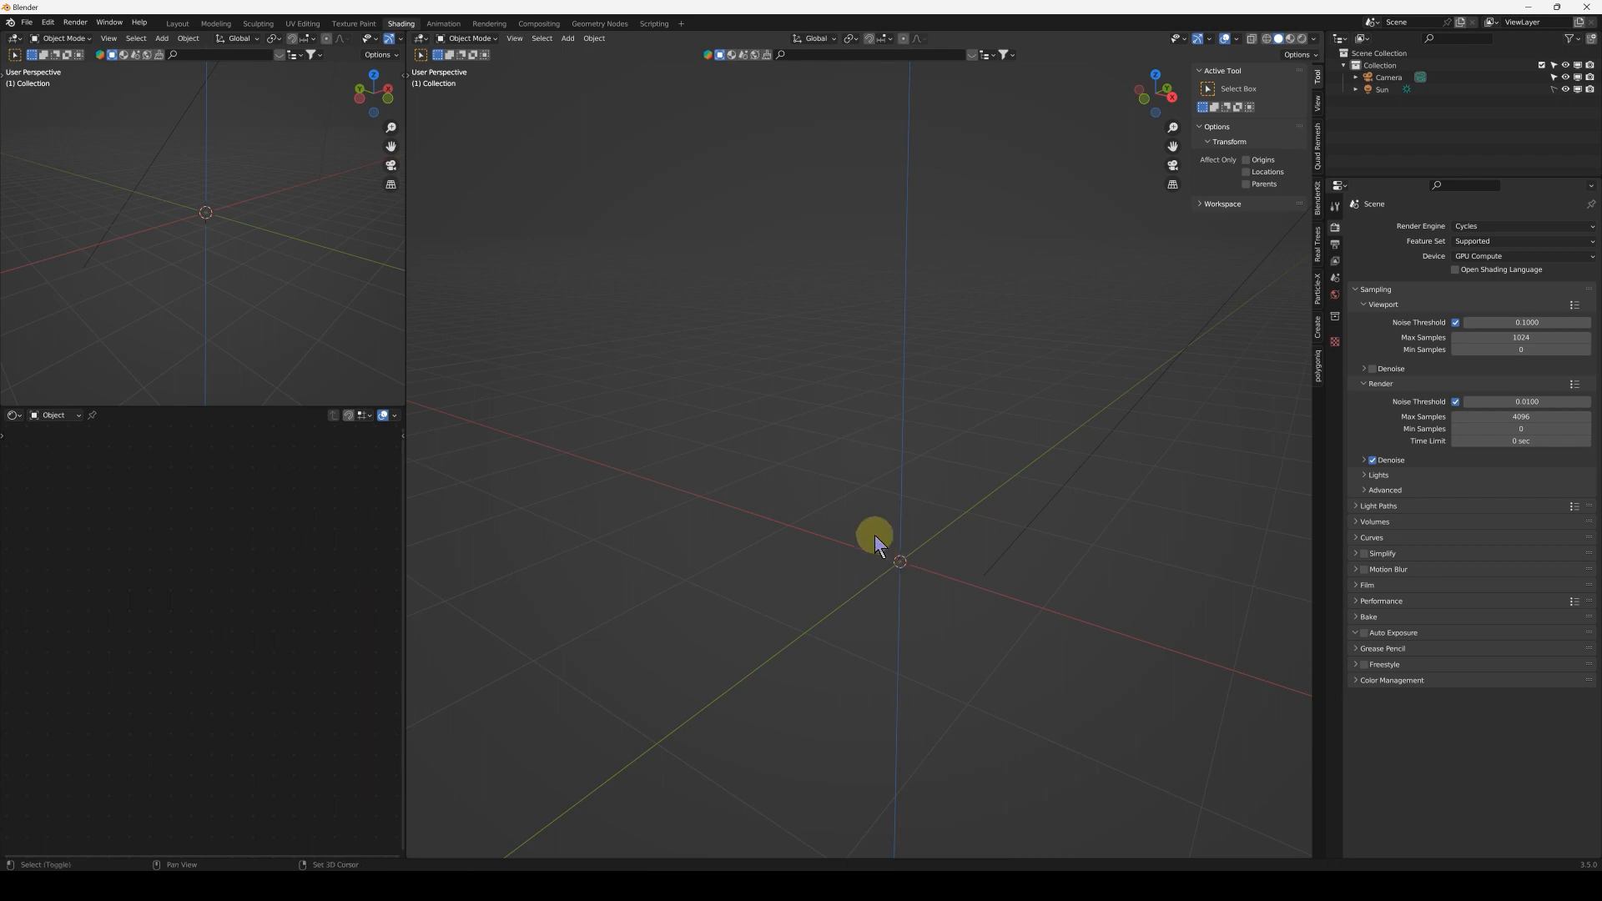
# Step: Add a cube mesh at the world origin and show it in front orthographic view
pyautogui.hotkey('shift', 'a')
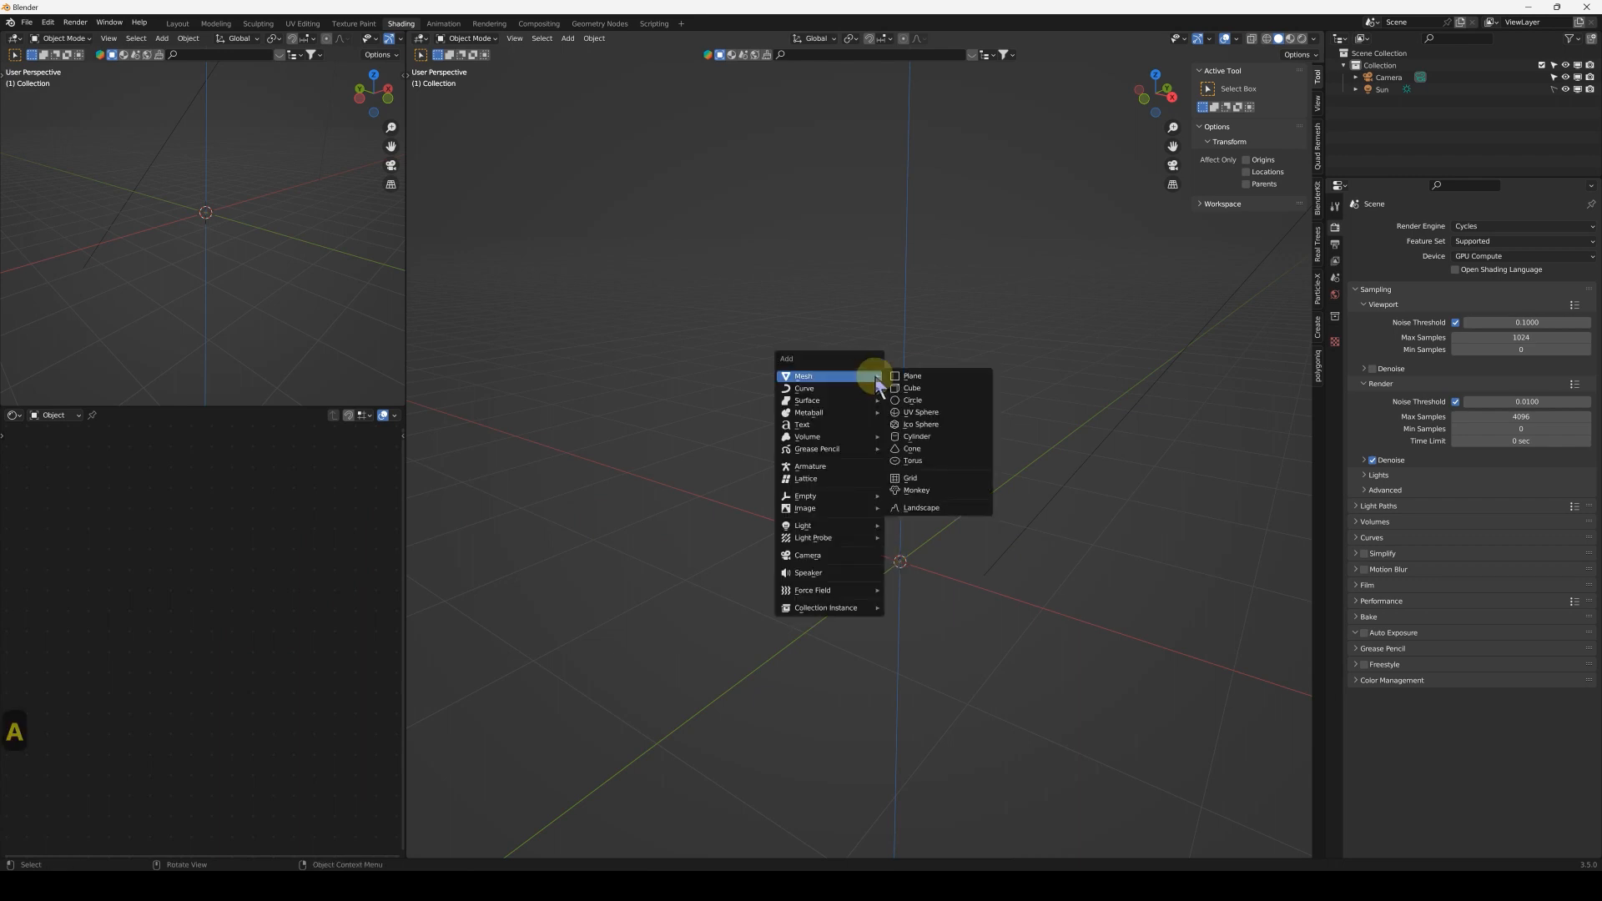
pyautogui.click(978, 389)
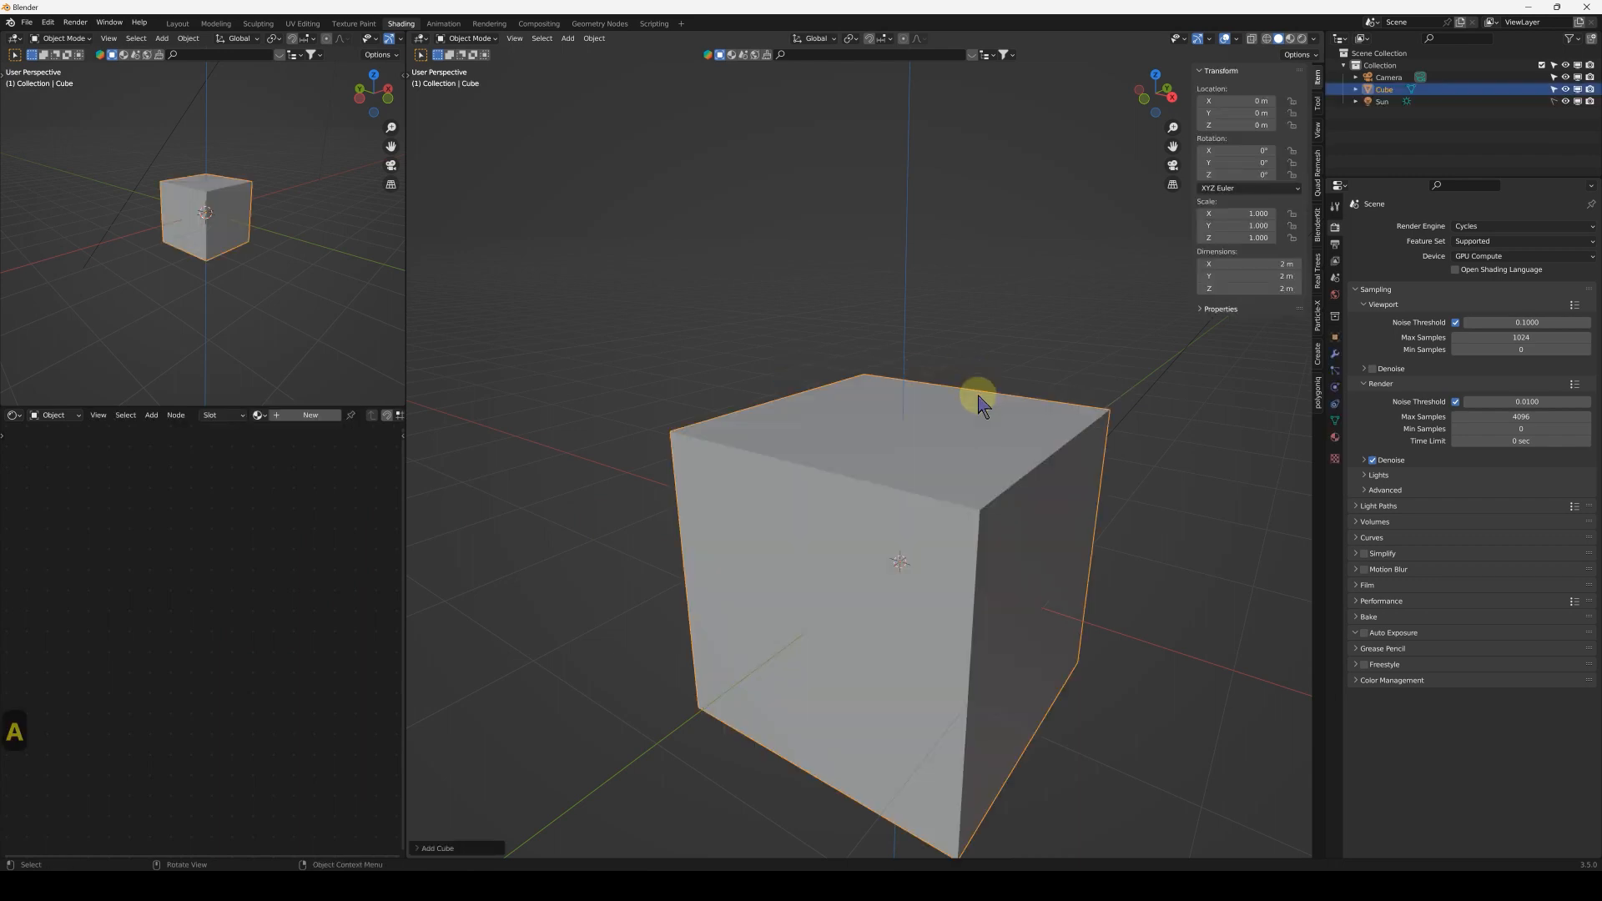
pyautogui.scroll(-5, 917, 588)
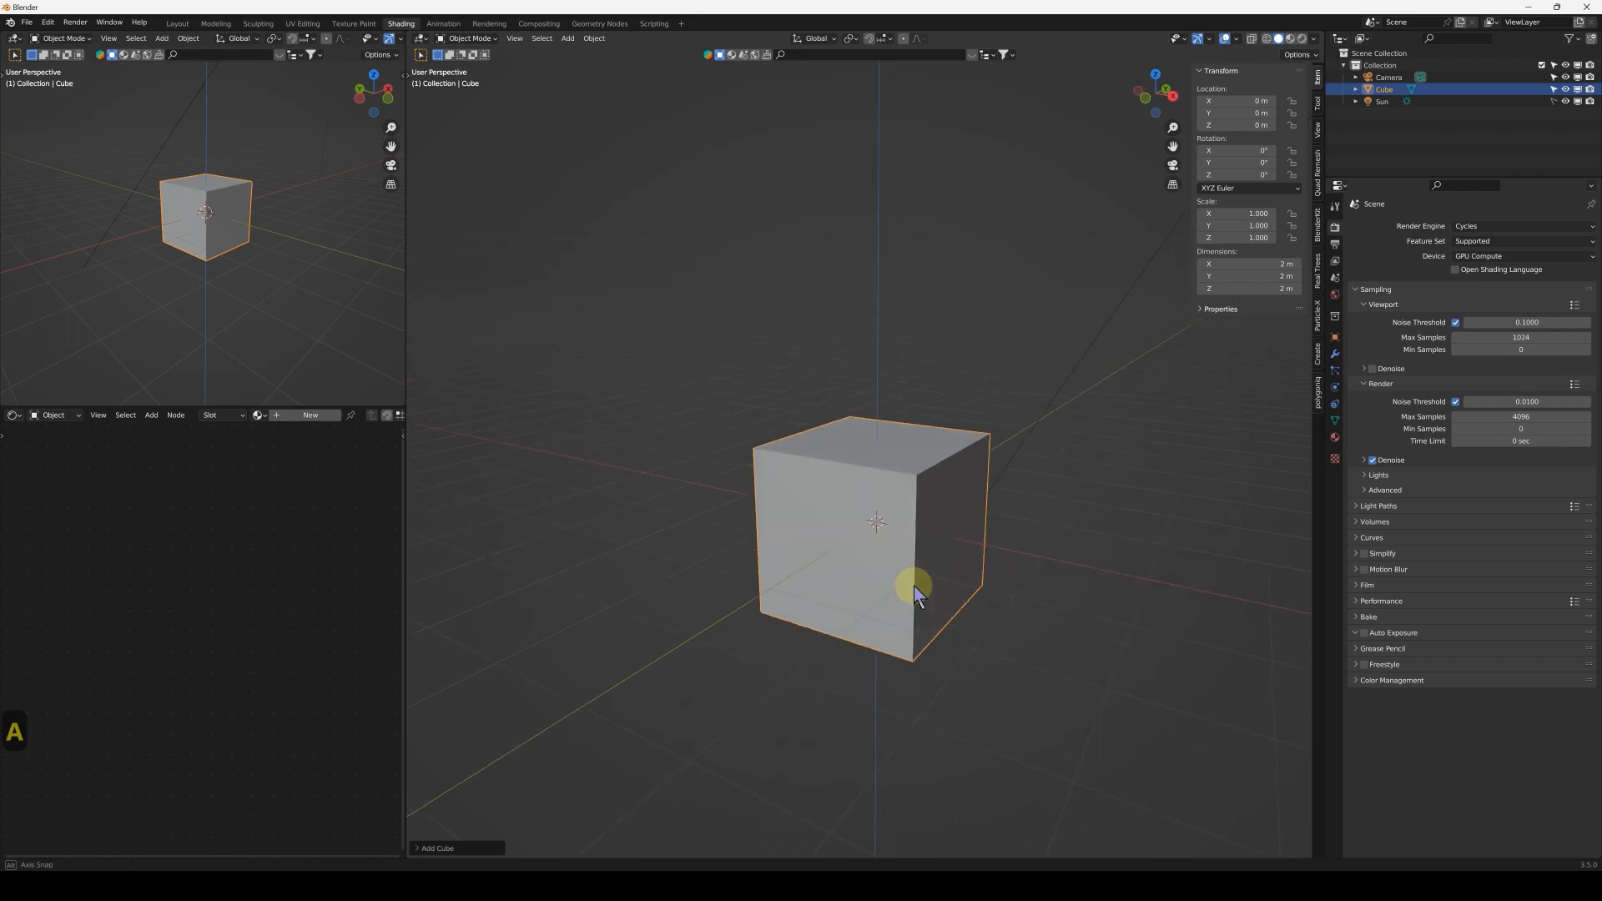
pyautogui.moveTo(915, 594); pyautogui.dragTo(962, 565, button='middle')
pyautogui.press('1')
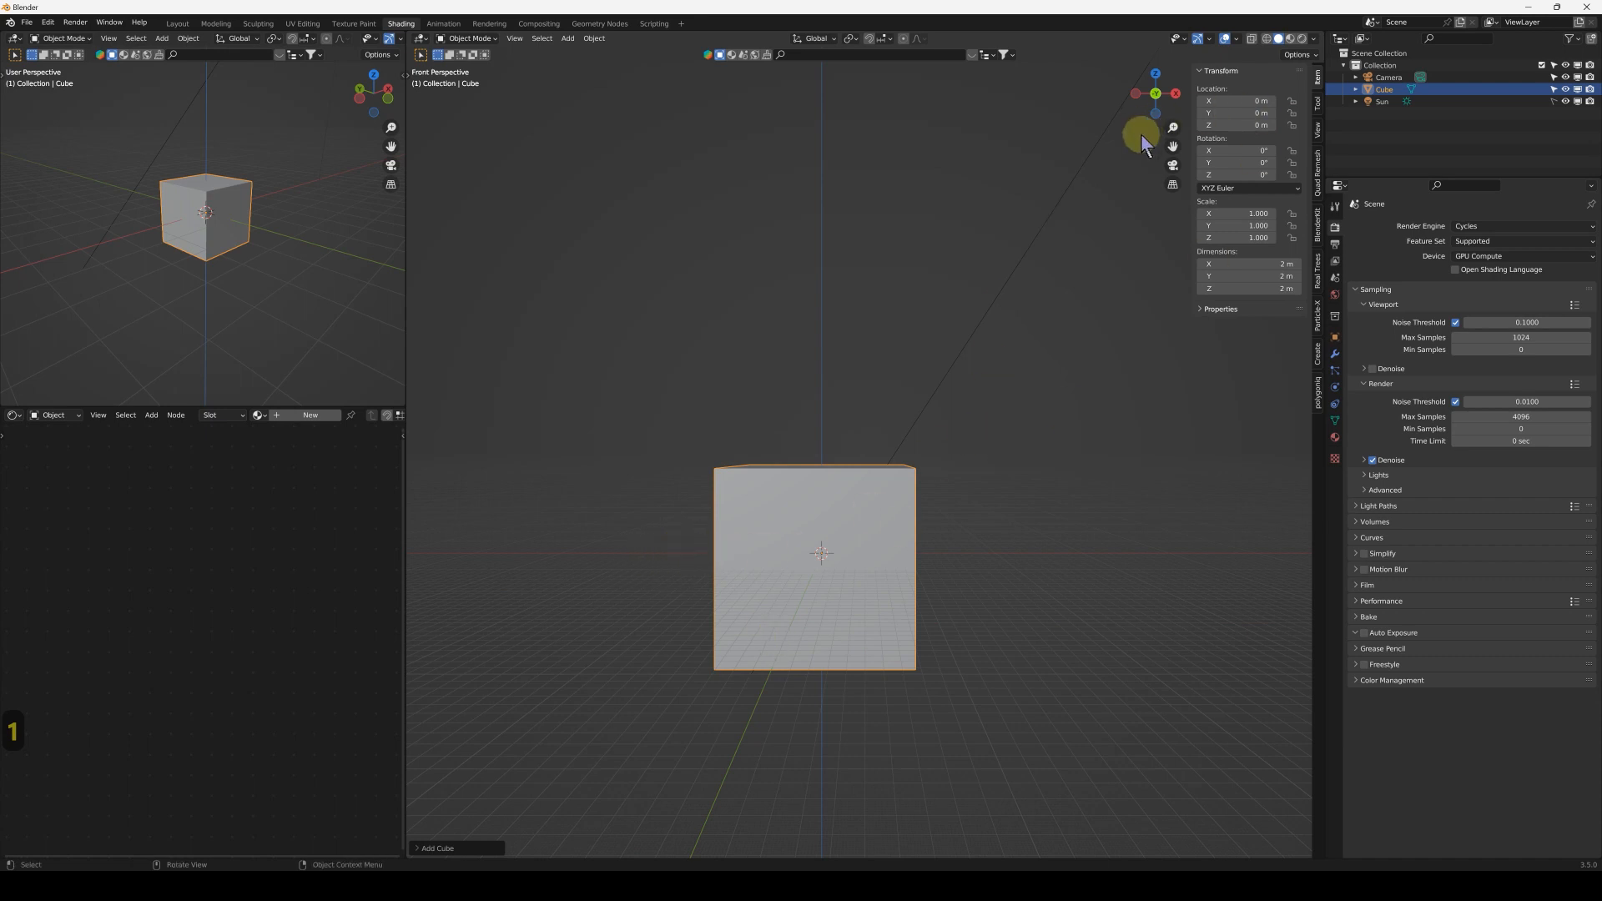
pyautogui.click(1172, 189)
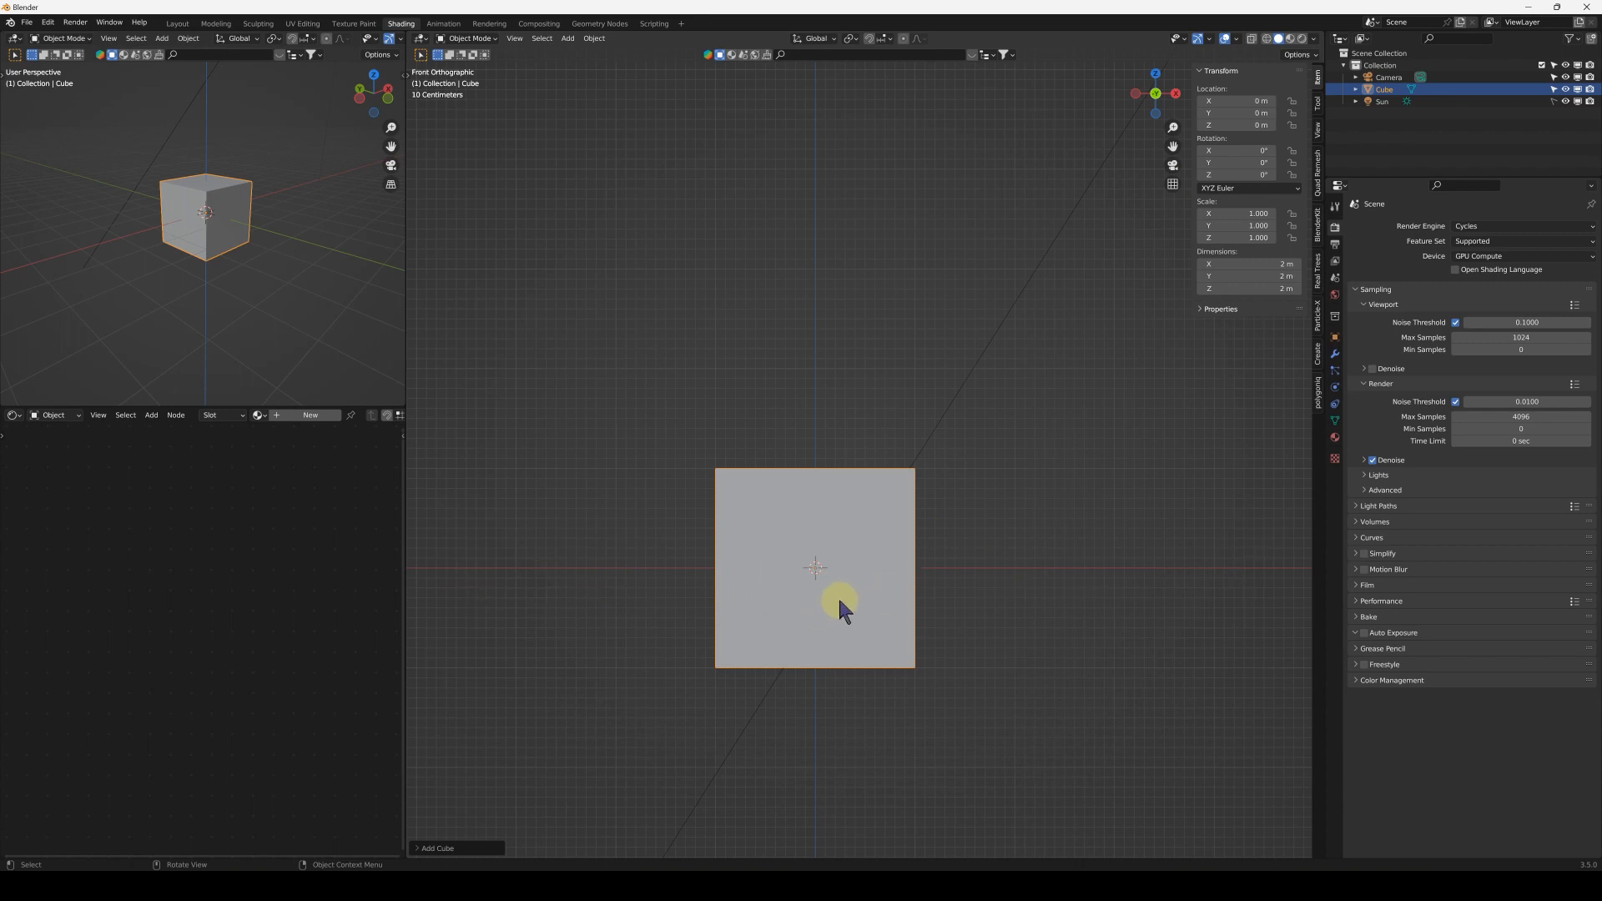
pyautogui.press('g')
pyautogui.press('z')
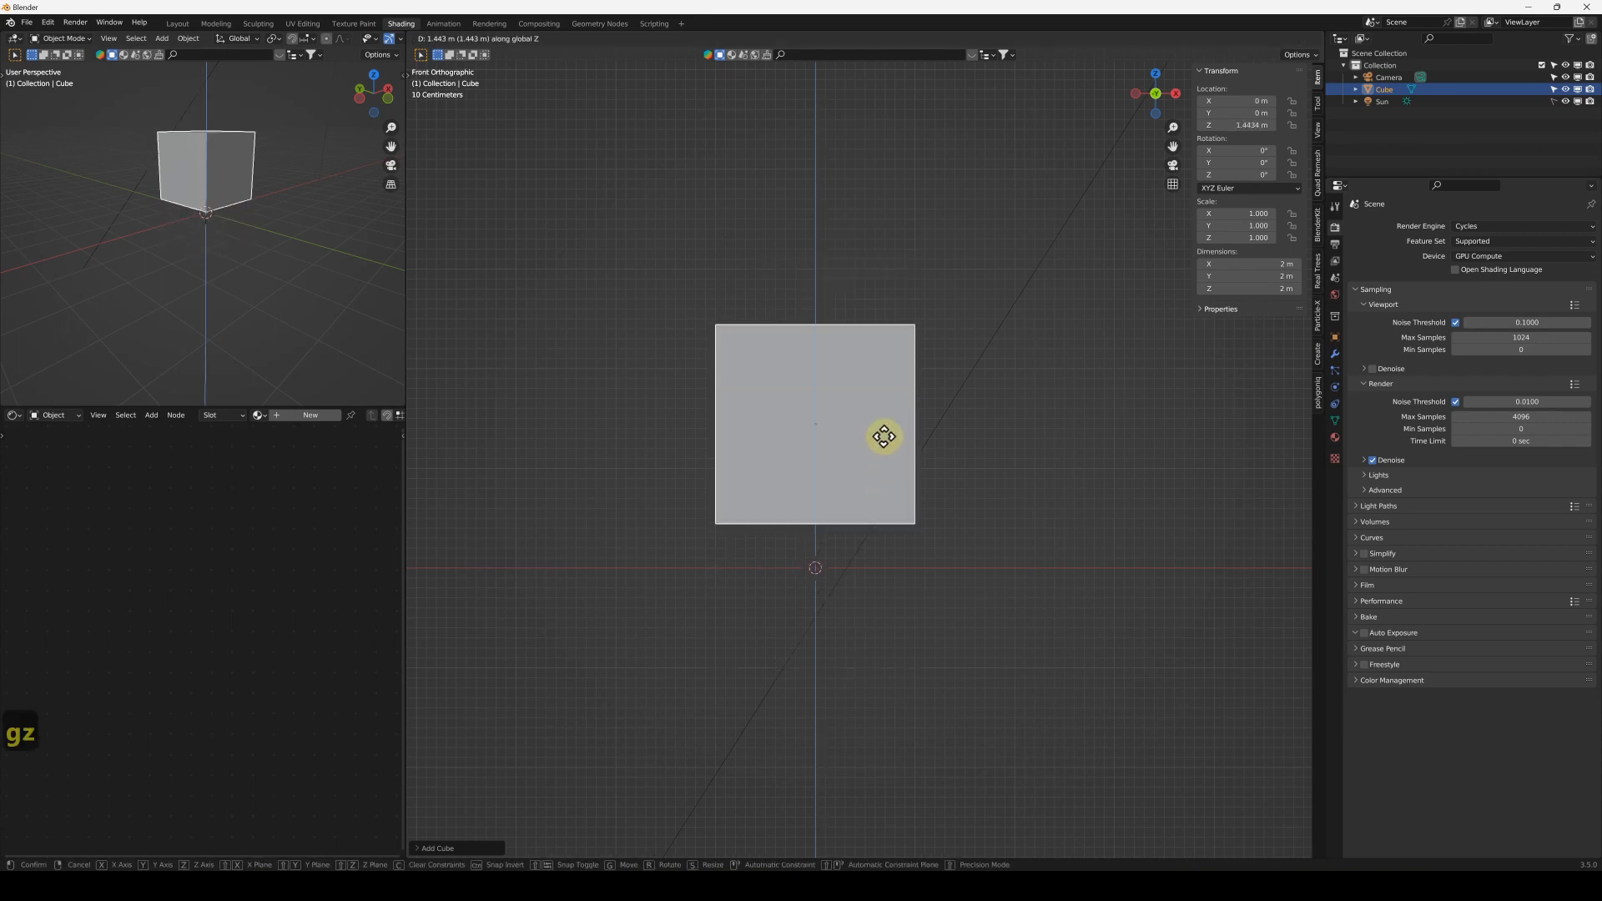
pyautogui.rightClick(886, 513)
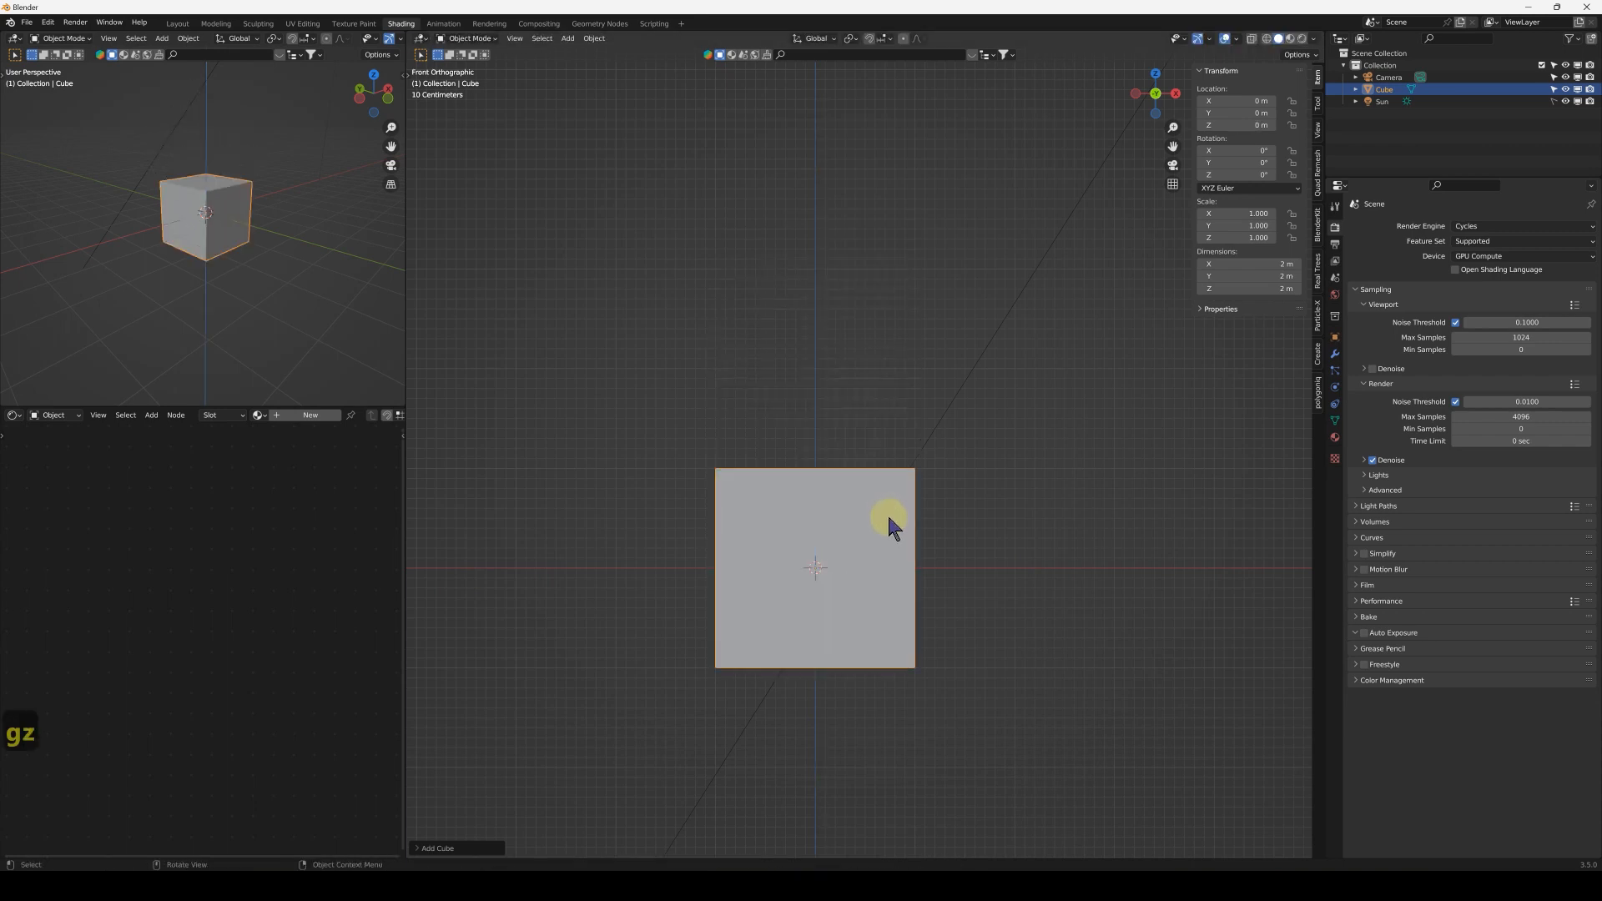
pyautogui.press('g')
pyautogui.press('z')
pyautogui.rightClick(912, 457)
# Step: Move the cube up 1 m along the Z axis so its base sits on the ground line
pyautogui.press('g')
pyautogui.press('z')
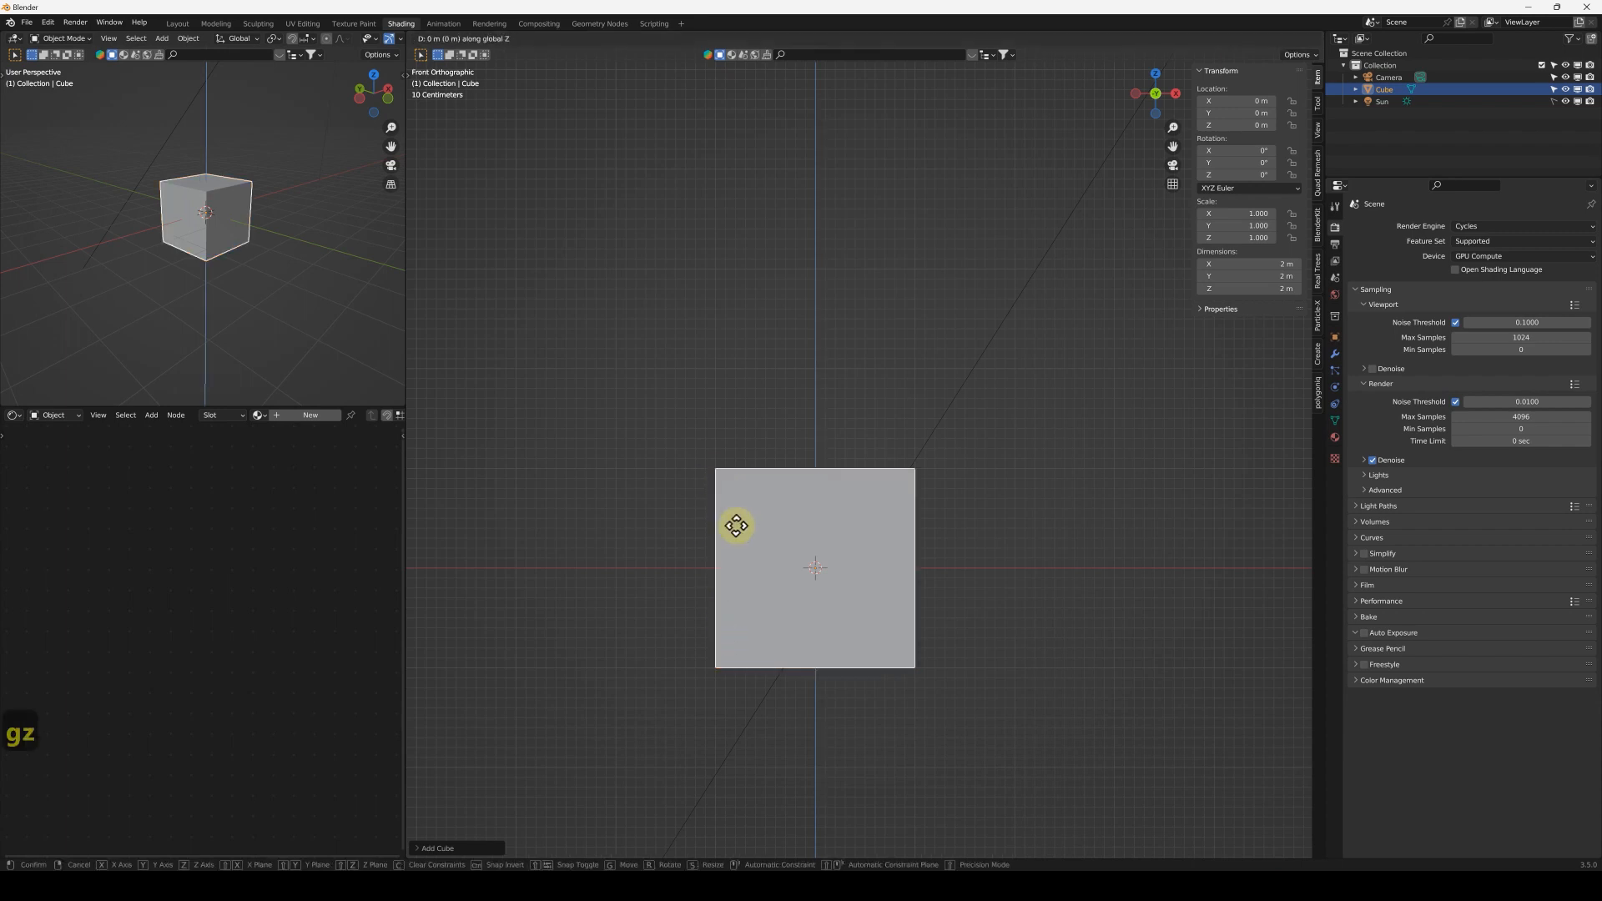
pyautogui.press('1')
pyautogui.click(736, 526)
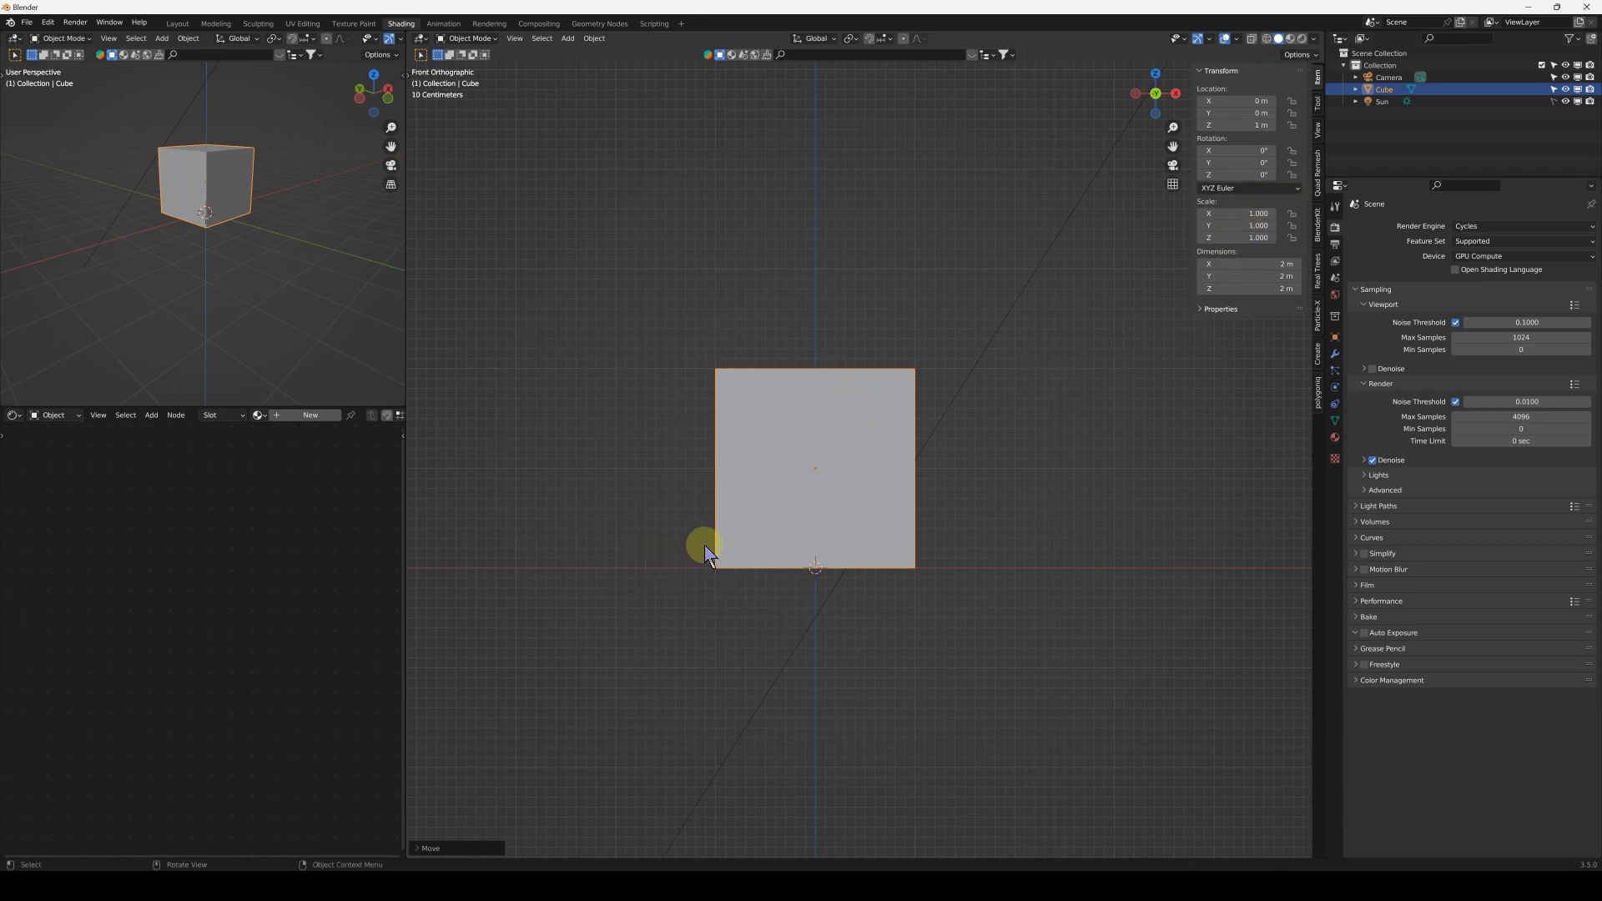
# Step: Return to perspective view and scale the cube uniformly by a factor of 10
pyautogui.moveTo(844, 472); pyautogui.dragTo(759, 536, button='middle')
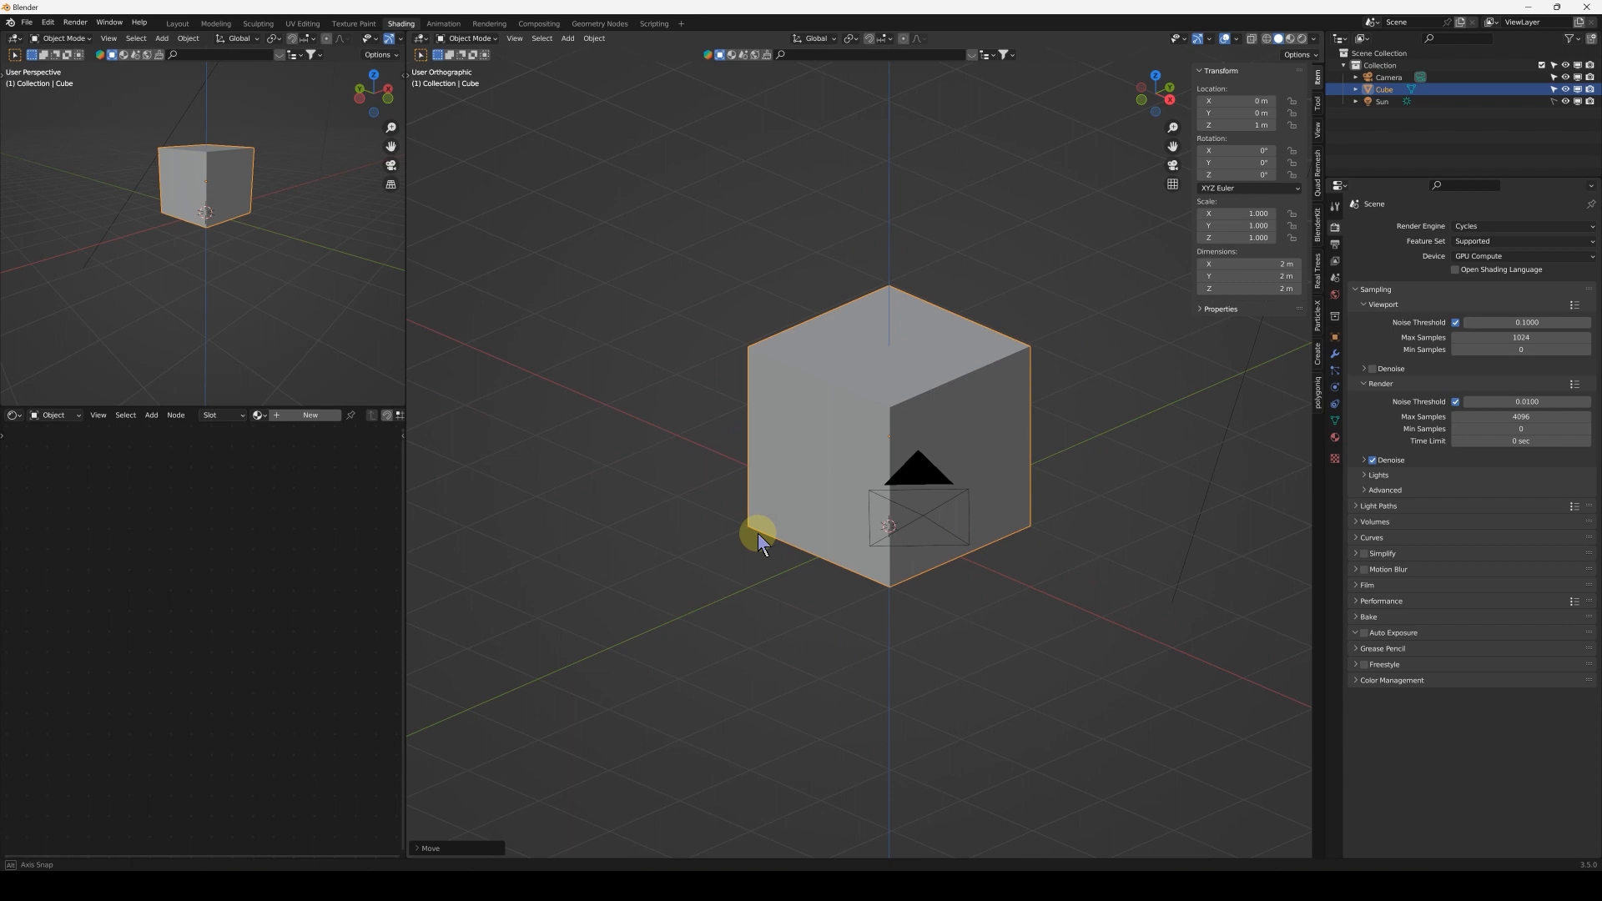
pyautogui.click(1172, 184)
pyautogui.moveTo(898, 504)
pyautogui.mouseDown(button='middle')
pyautogui.moveTo(937, 493)
pyautogui.moveTo(833, 494)
pyautogui.moveTo(862, 513)
pyautogui.moveTo(880, 483)
pyautogui.mouseUp(button='middle')
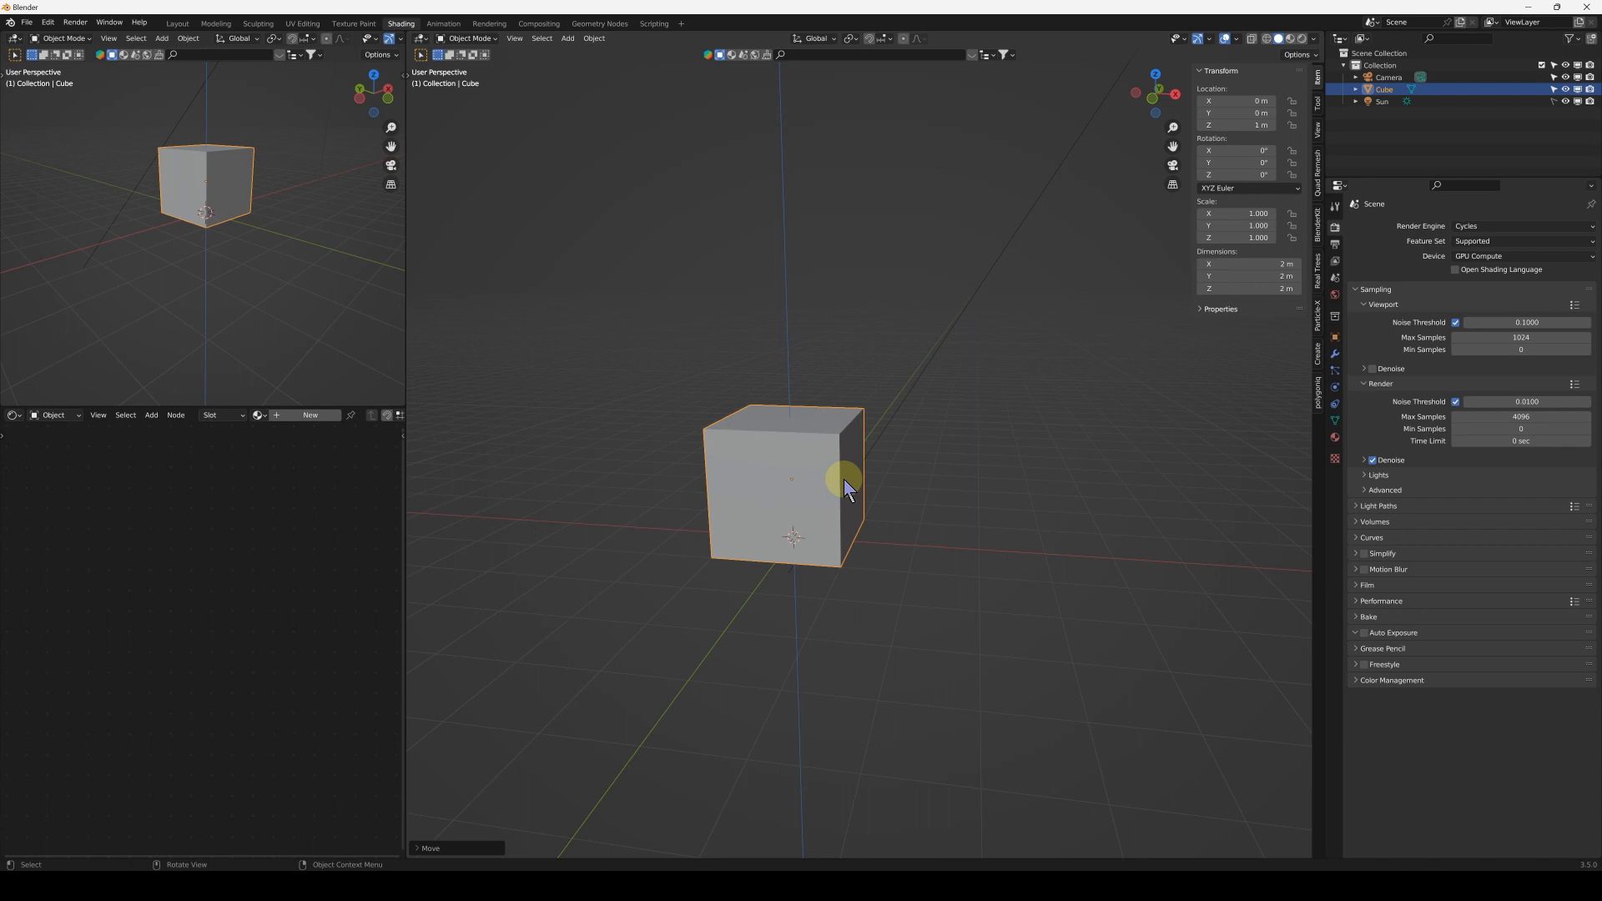
pyautogui.moveTo(845, 488)
pyautogui.mouseDown(button='middle')
pyautogui.moveTo(800, 482)
pyautogui.moveTo(937, 468)
pyautogui.moveTo(793, 512)
pyautogui.moveTo(844, 497)
pyautogui.moveTo(859, 511)
pyautogui.mouseUp(button='middle')
pyautogui.press('KP_1')
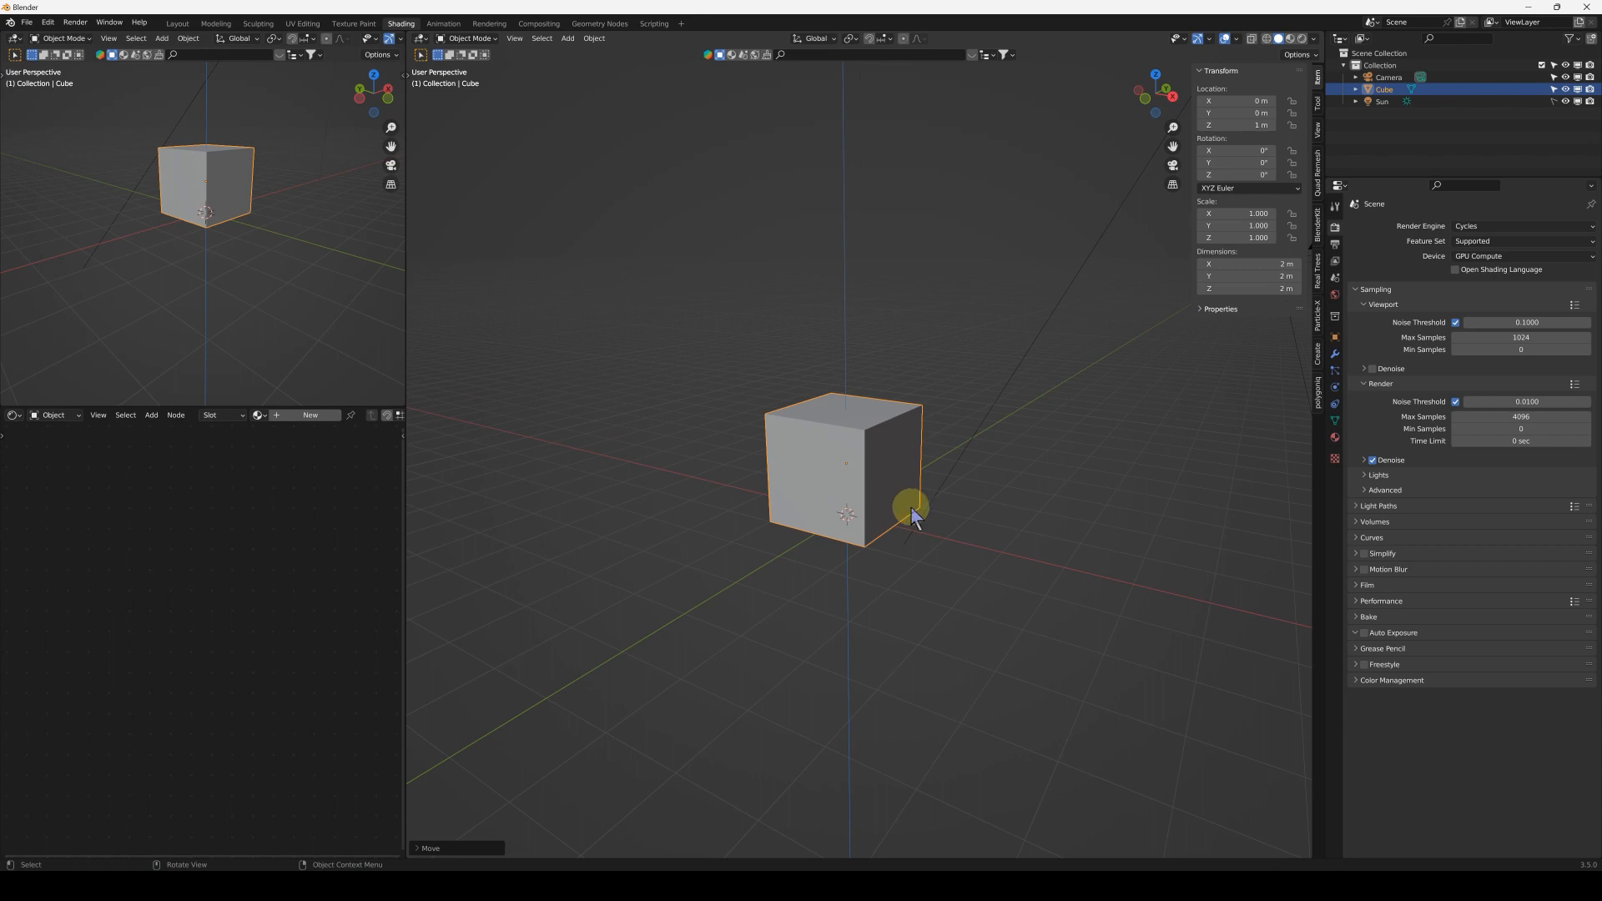
pyautogui.press('KP_1')
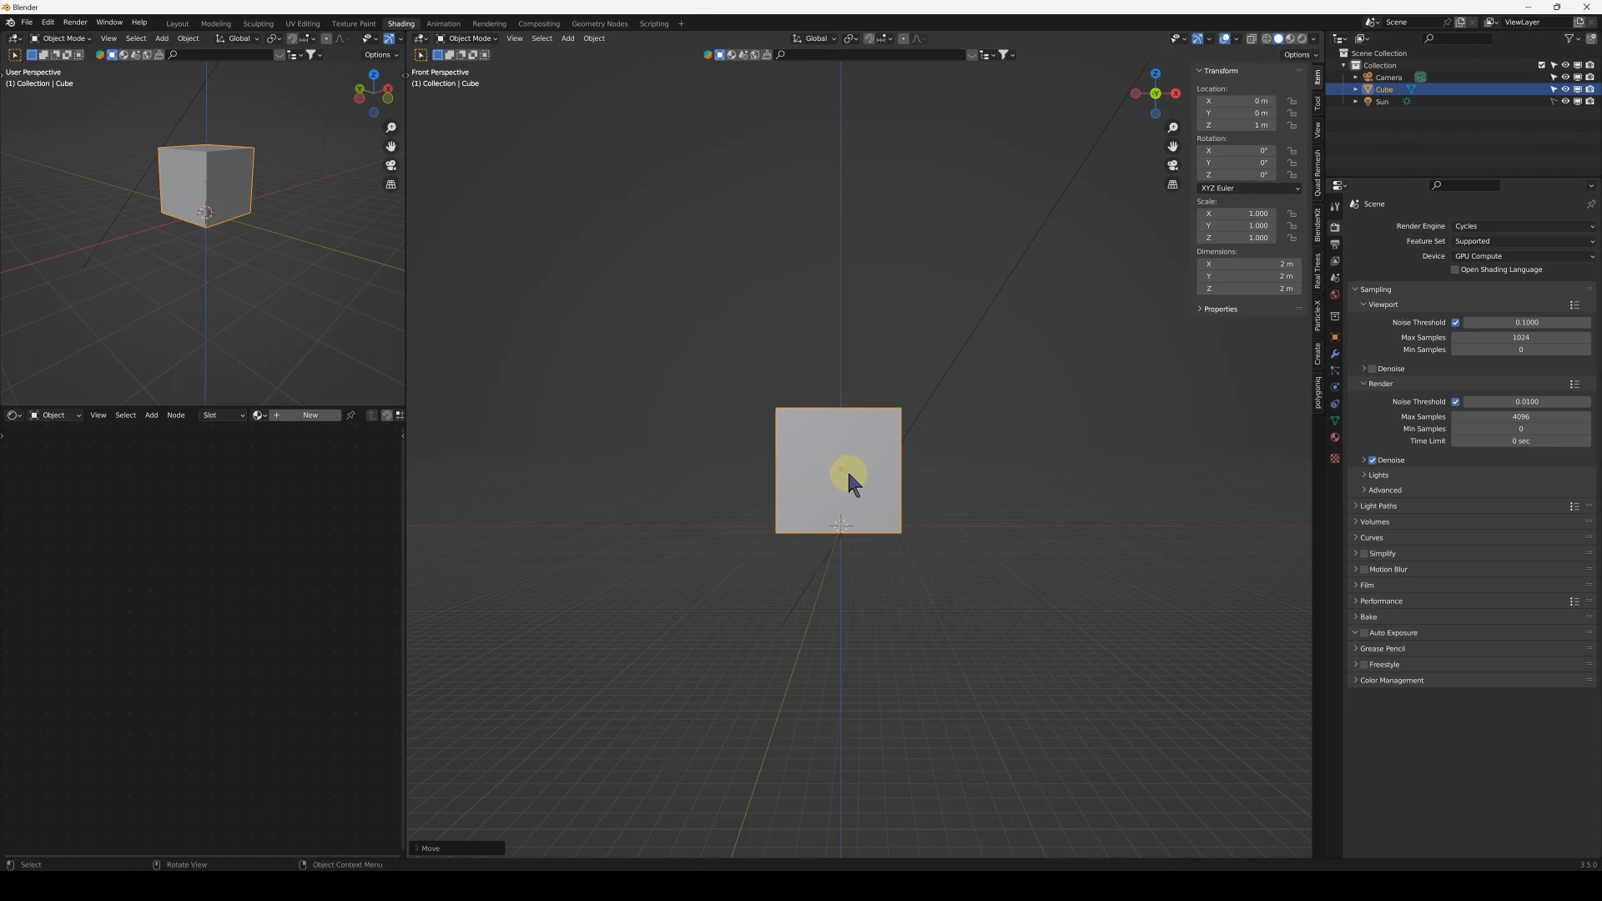
pyautogui.write('s10')
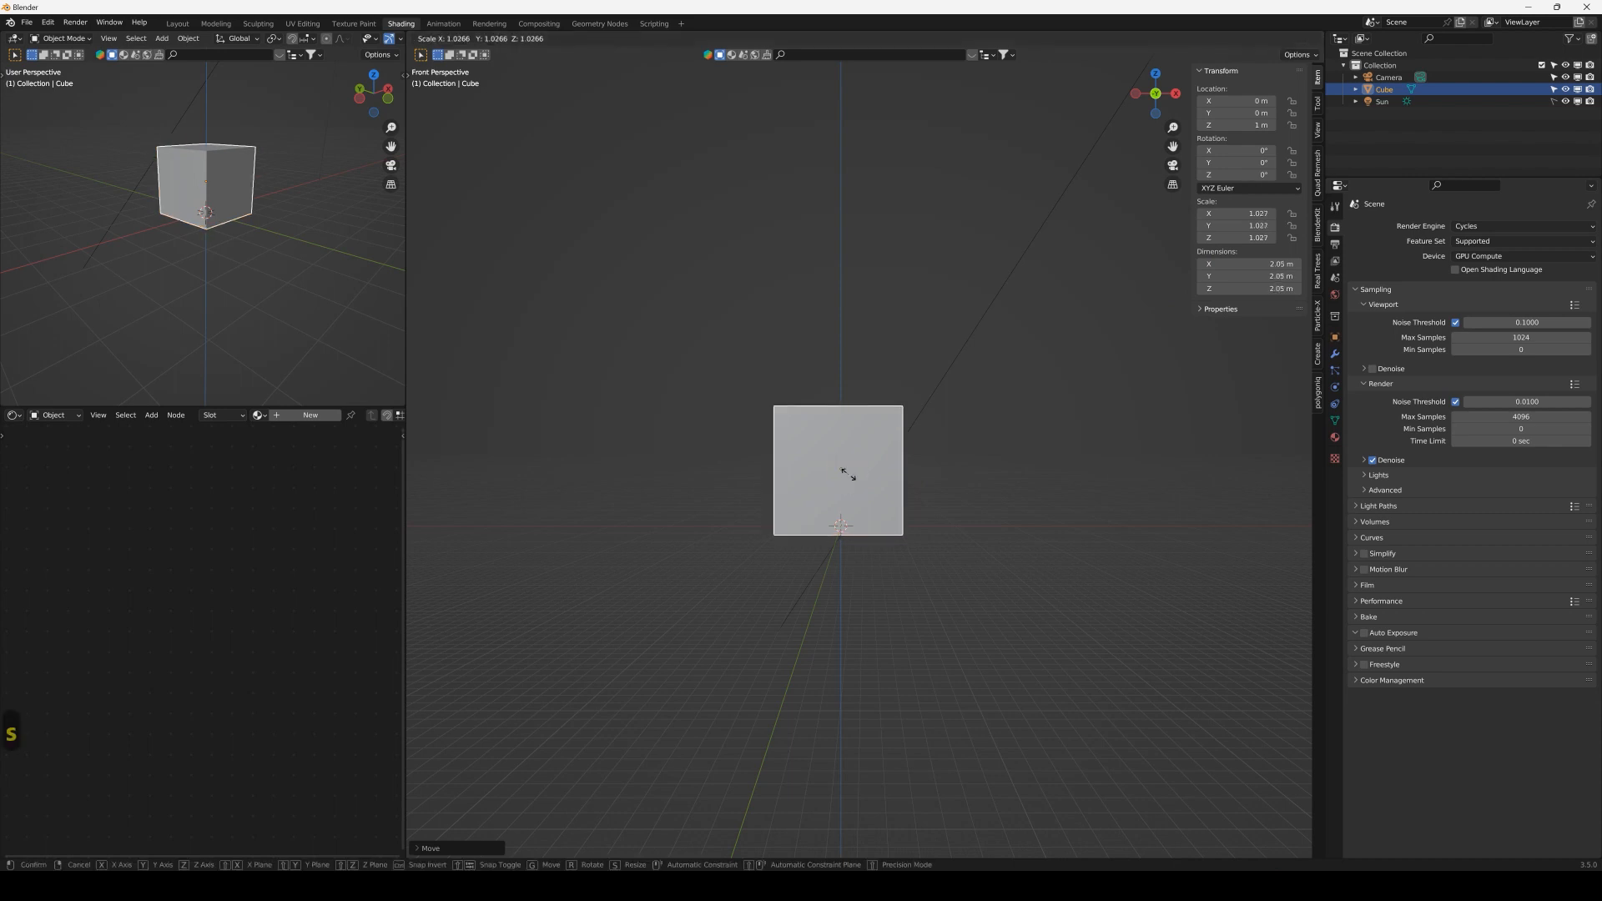
pyautogui.press('Return')
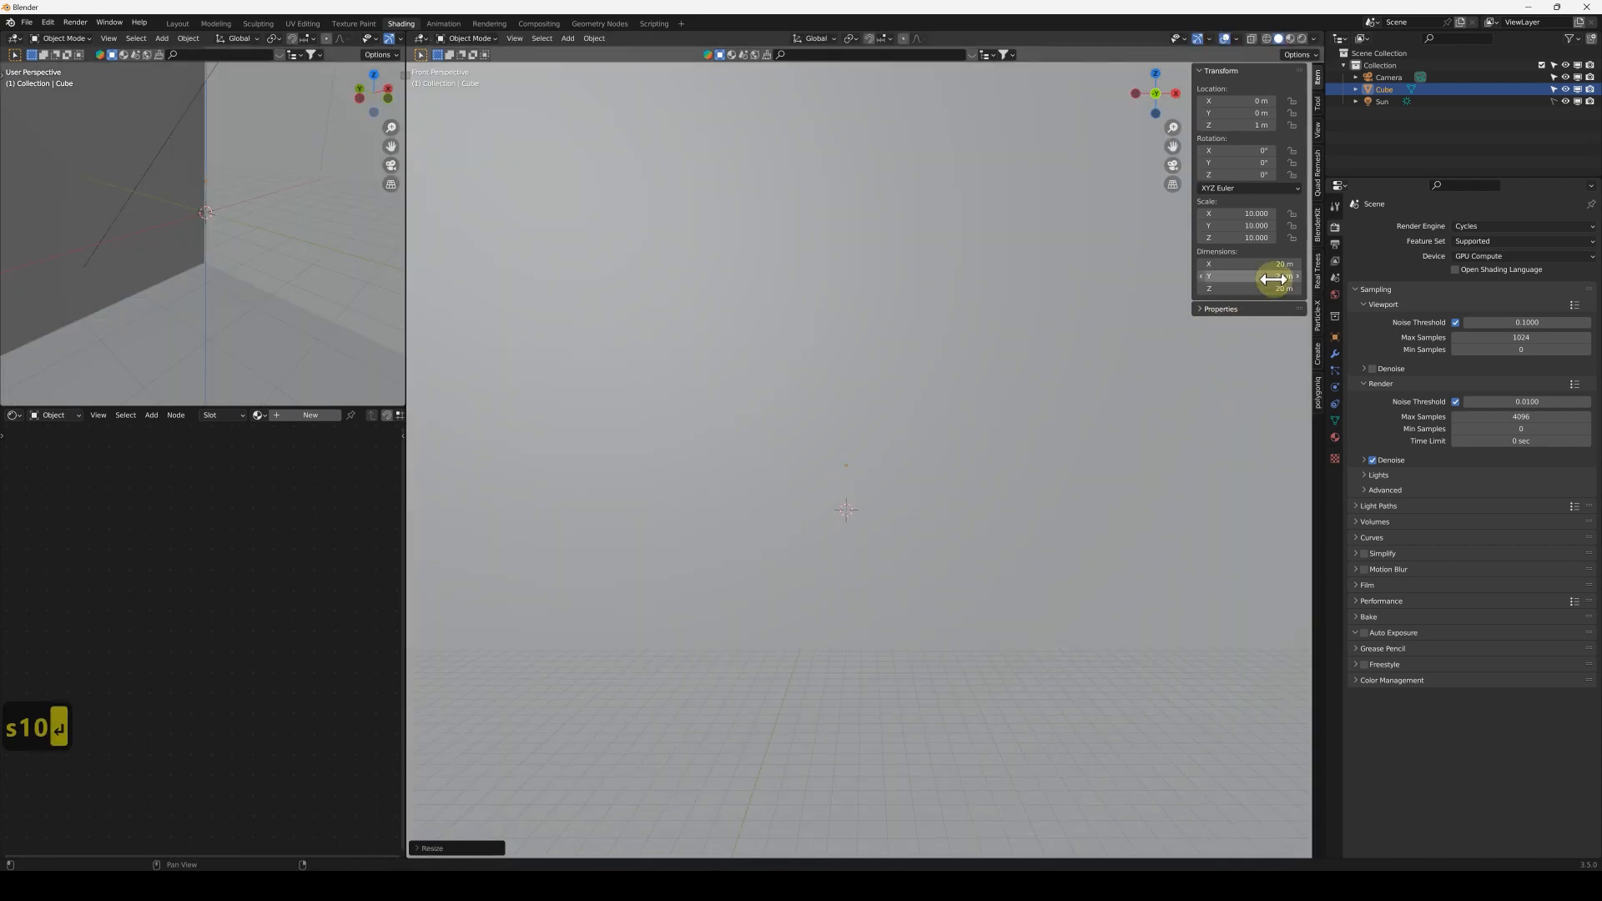
pyautogui.scroll(-5, 852, 480)
pyautogui.scroll(-1, 854, 486)
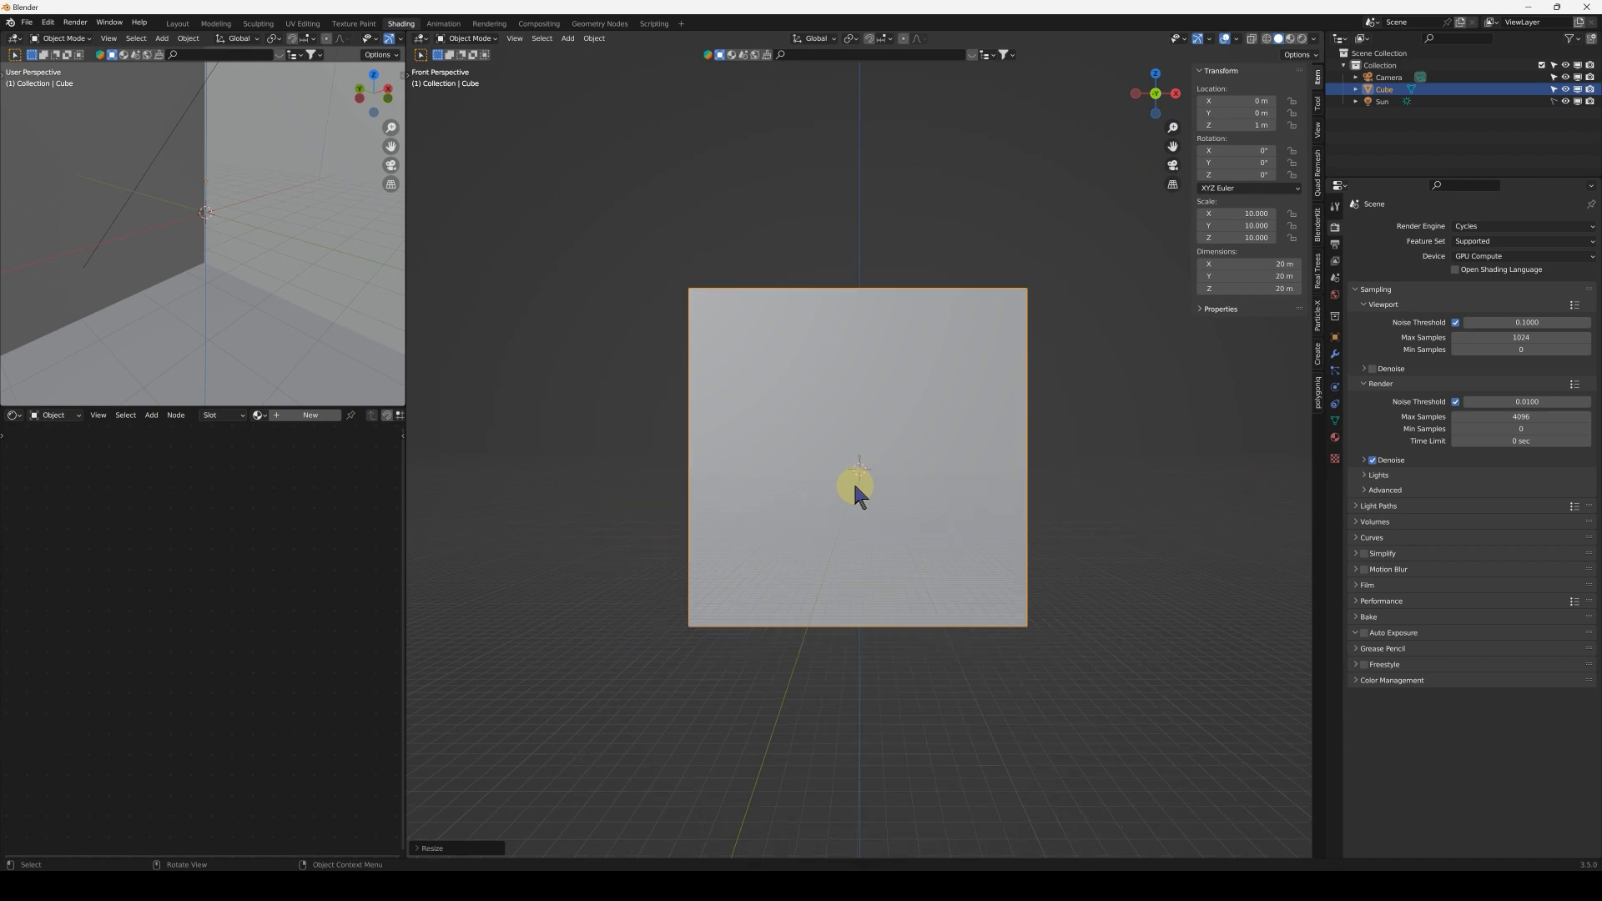
# Step: Set the cube's X, Y and Z dimensions to 13 m
pyautogui.click(1253, 266)
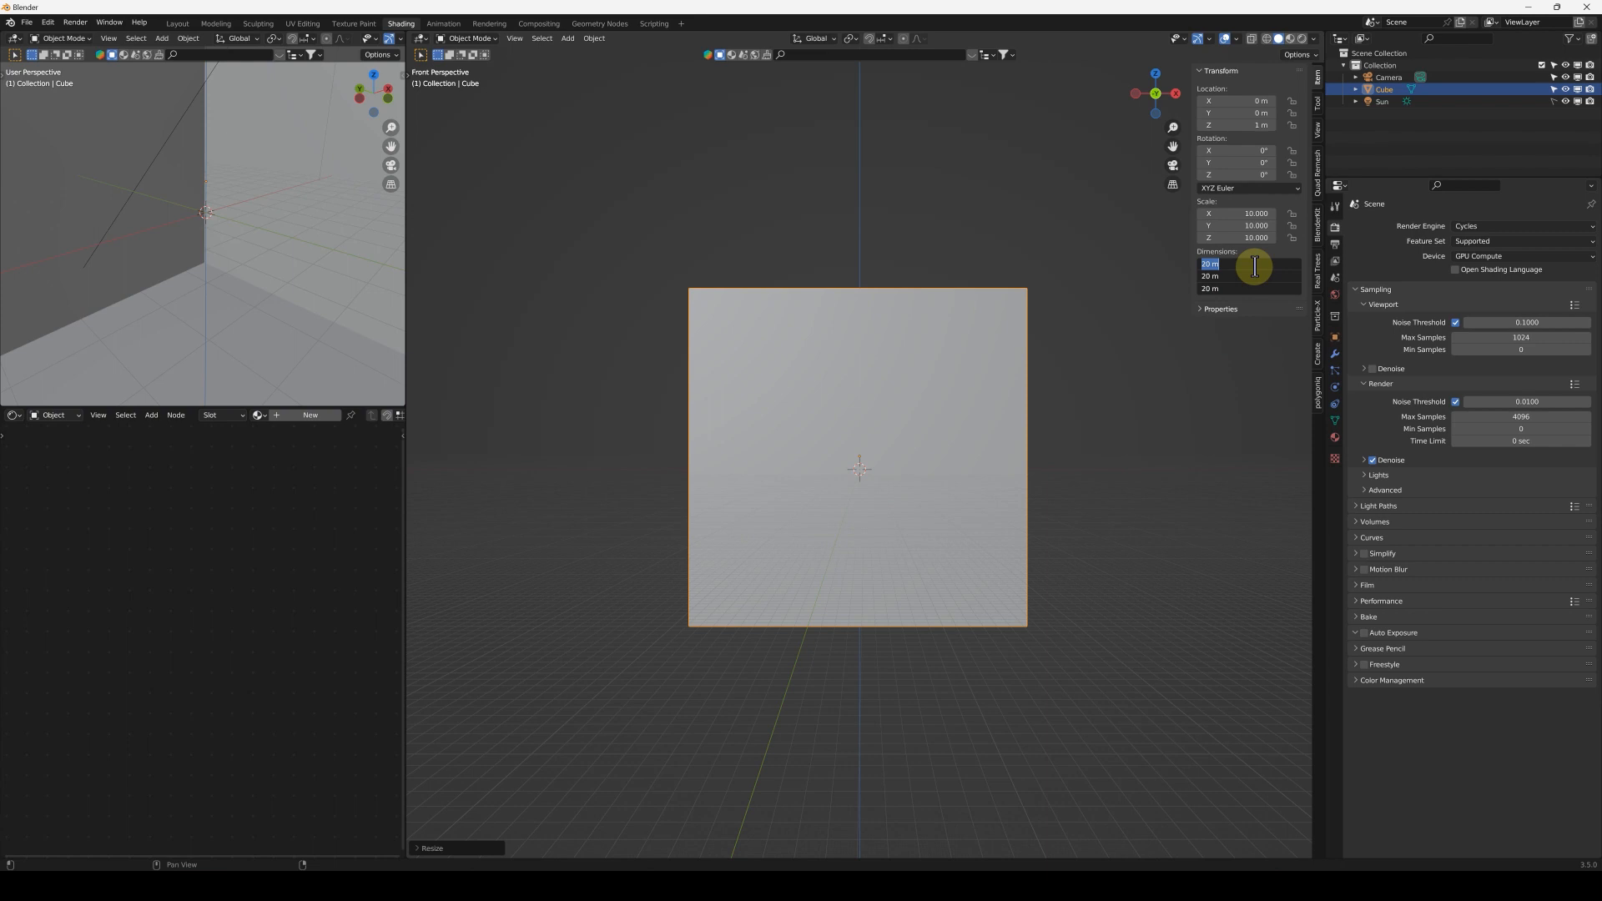
pyautogui.write('14')
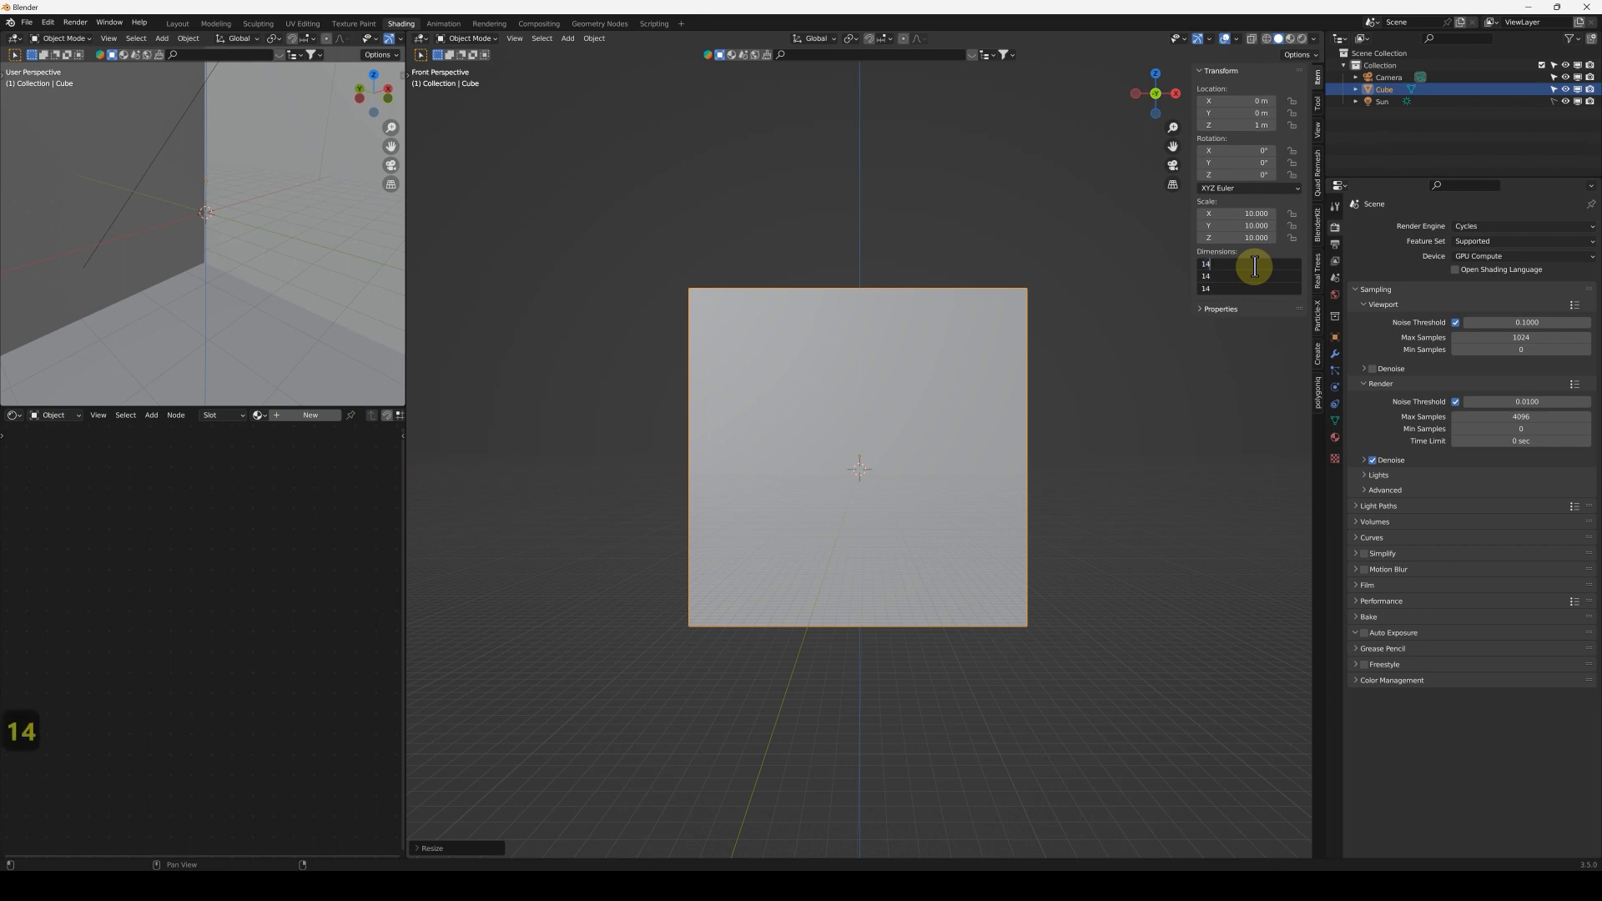
pyautogui.press('BackSpace')
pyautogui.write('3')
pyautogui.press('Return')
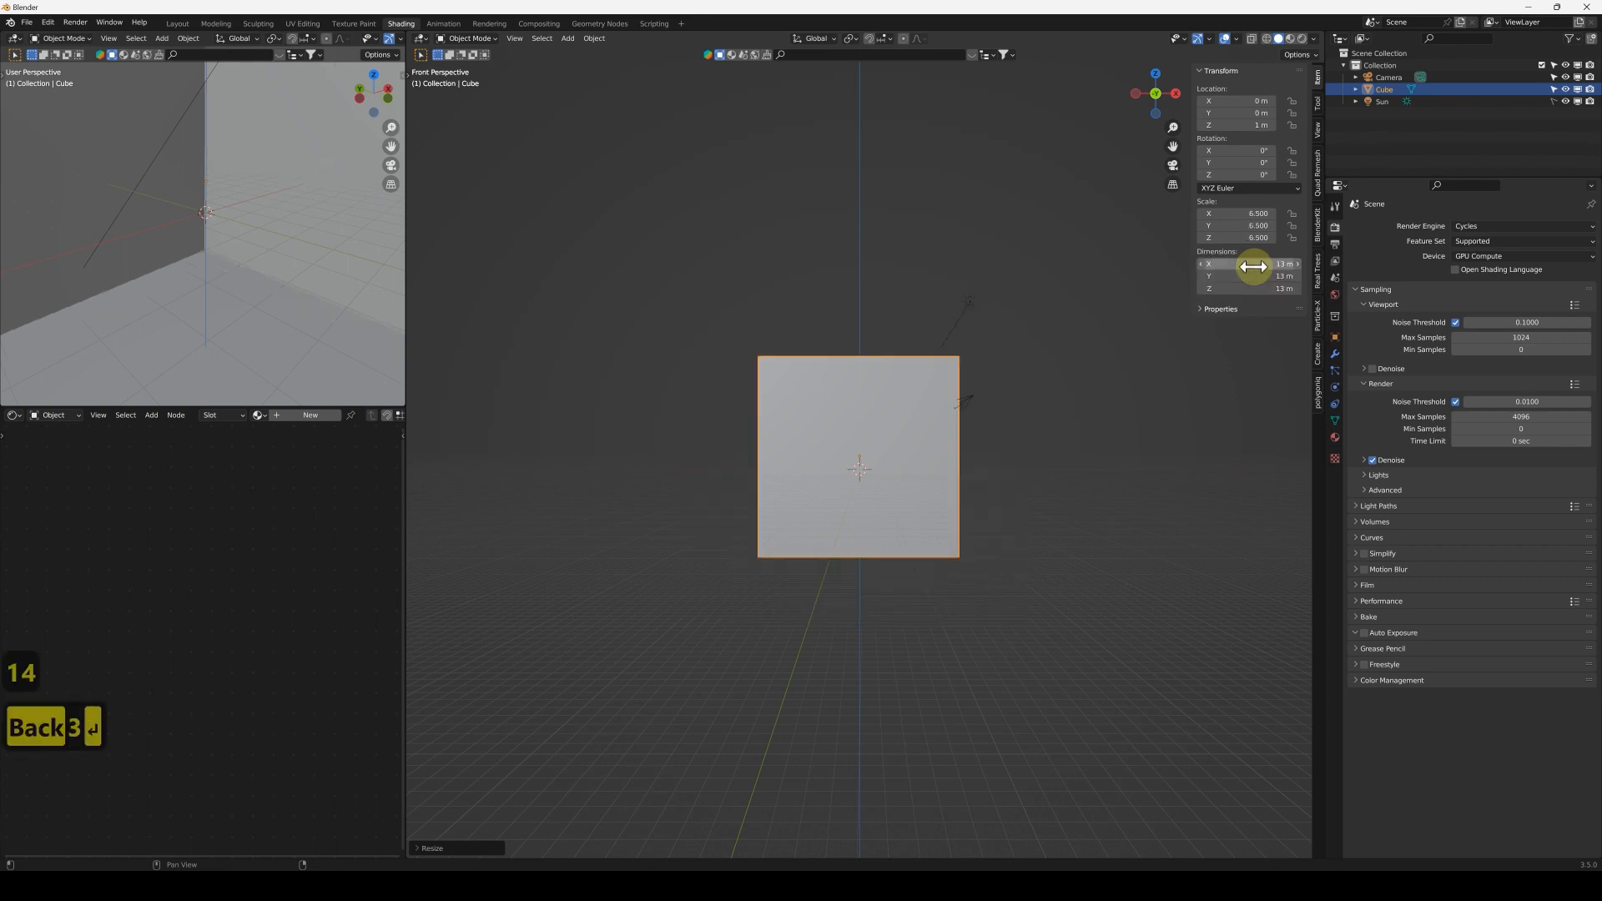
# Step: In front orthographic view, raise the cube along Z to about 6.57 m so its base rests on the ground line
pyautogui.press('Tab')
pyautogui.press('Tab')
pyautogui.moveTo(829, 421); pyautogui.dragTo(779, 433, button='middle')
pyautogui.press('1')
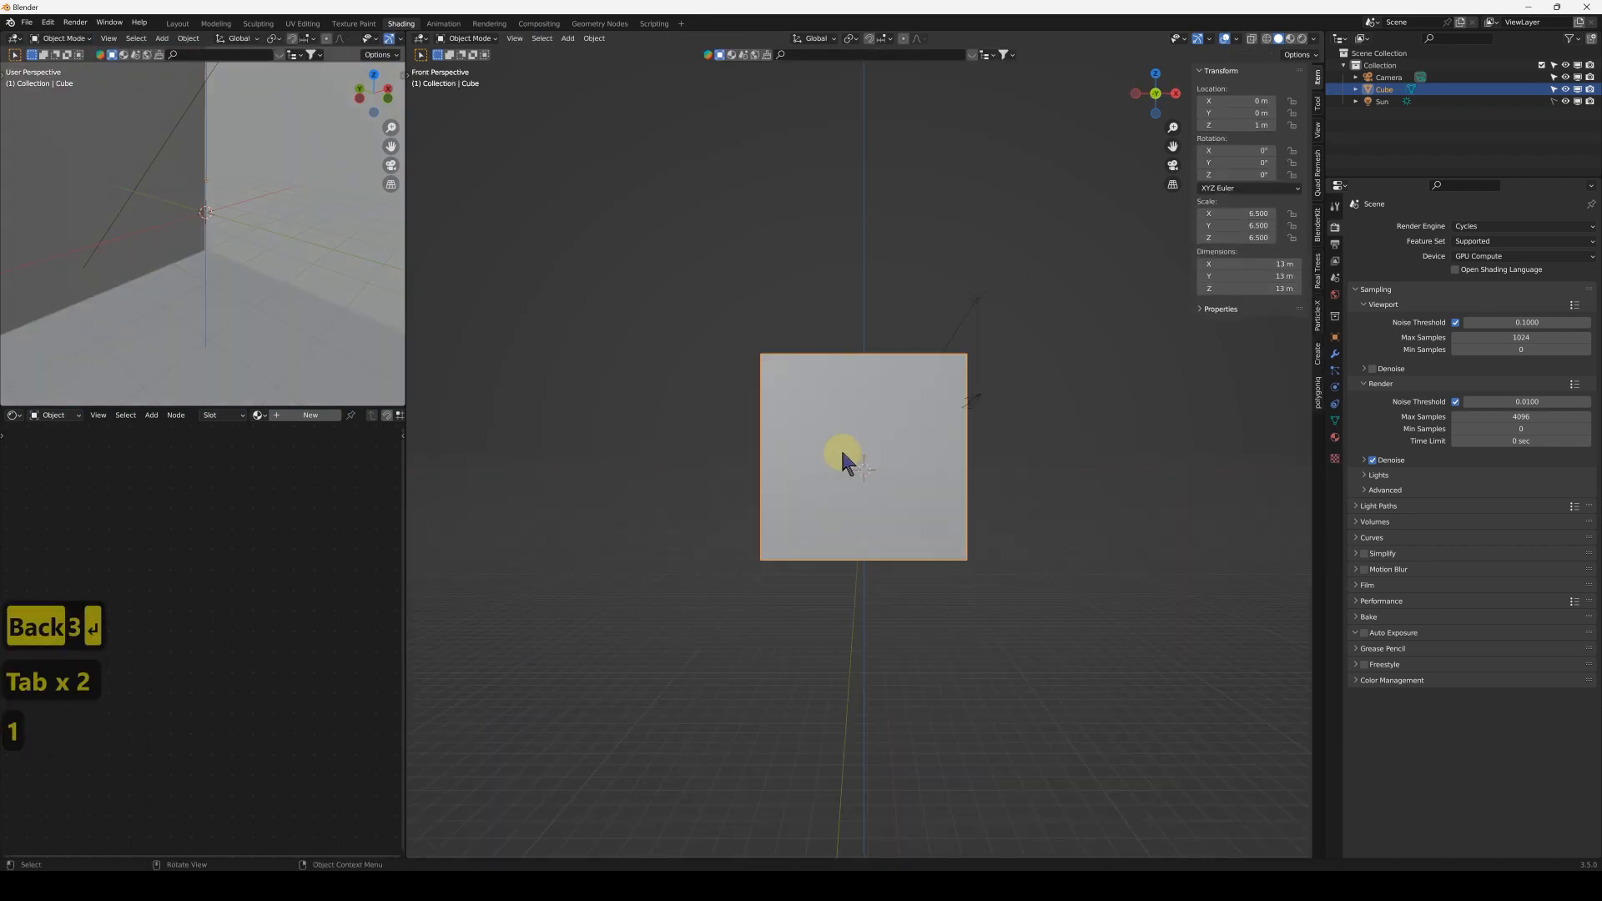
pyautogui.click(1172, 184)
pyautogui.press('g')
pyautogui.press('z')
pyautogui.press('1')
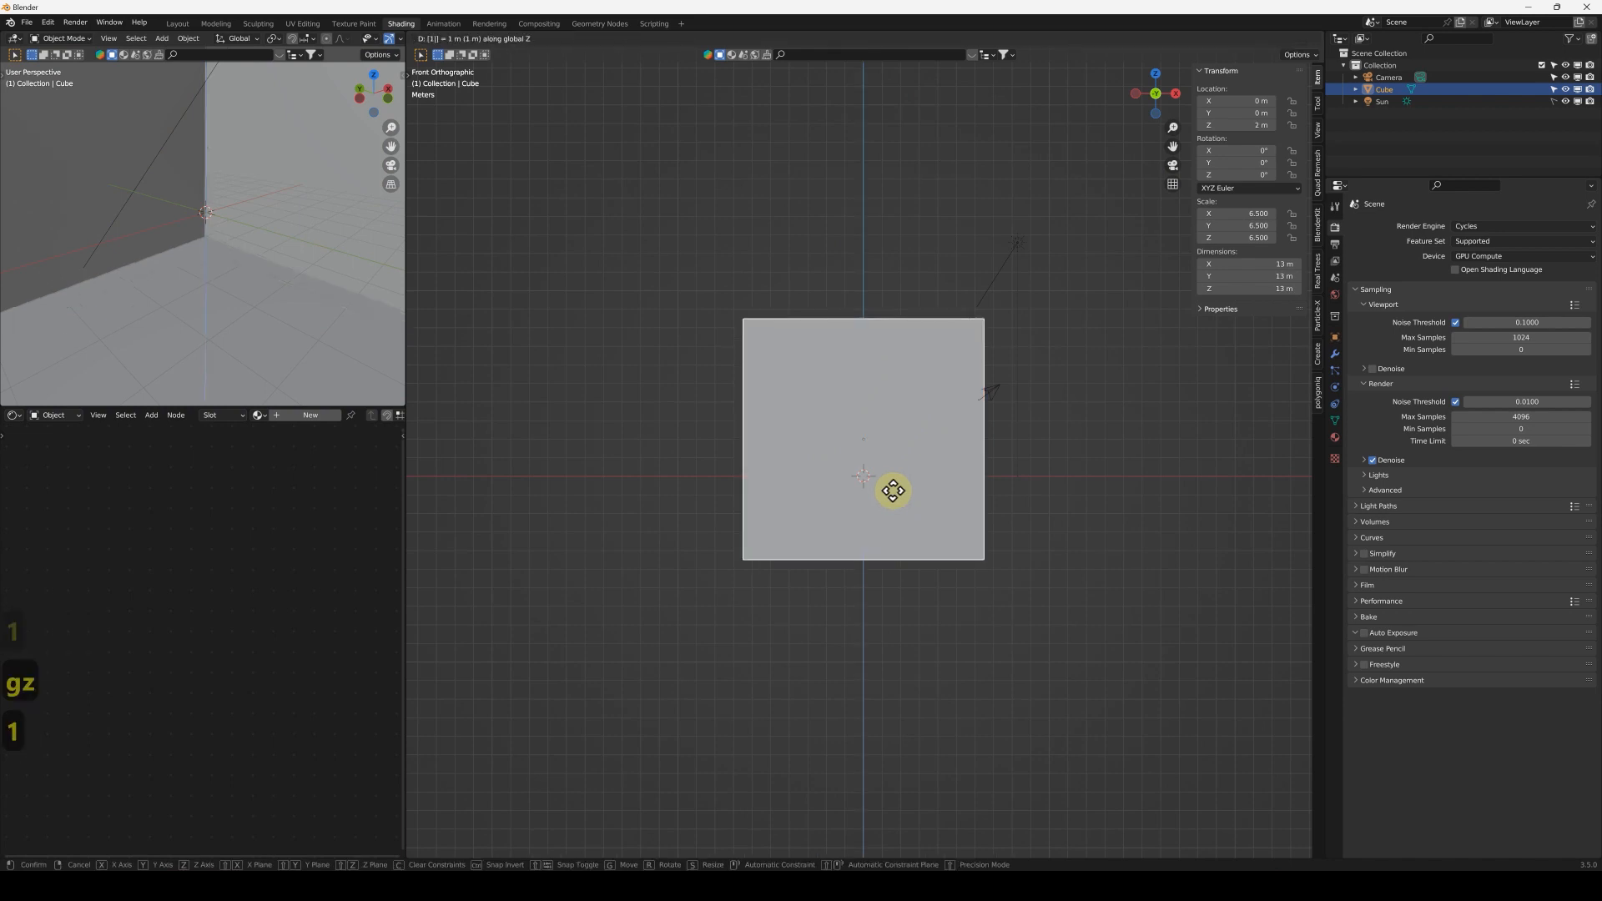
pyautogui.press('g')
pyautogui.press('z')
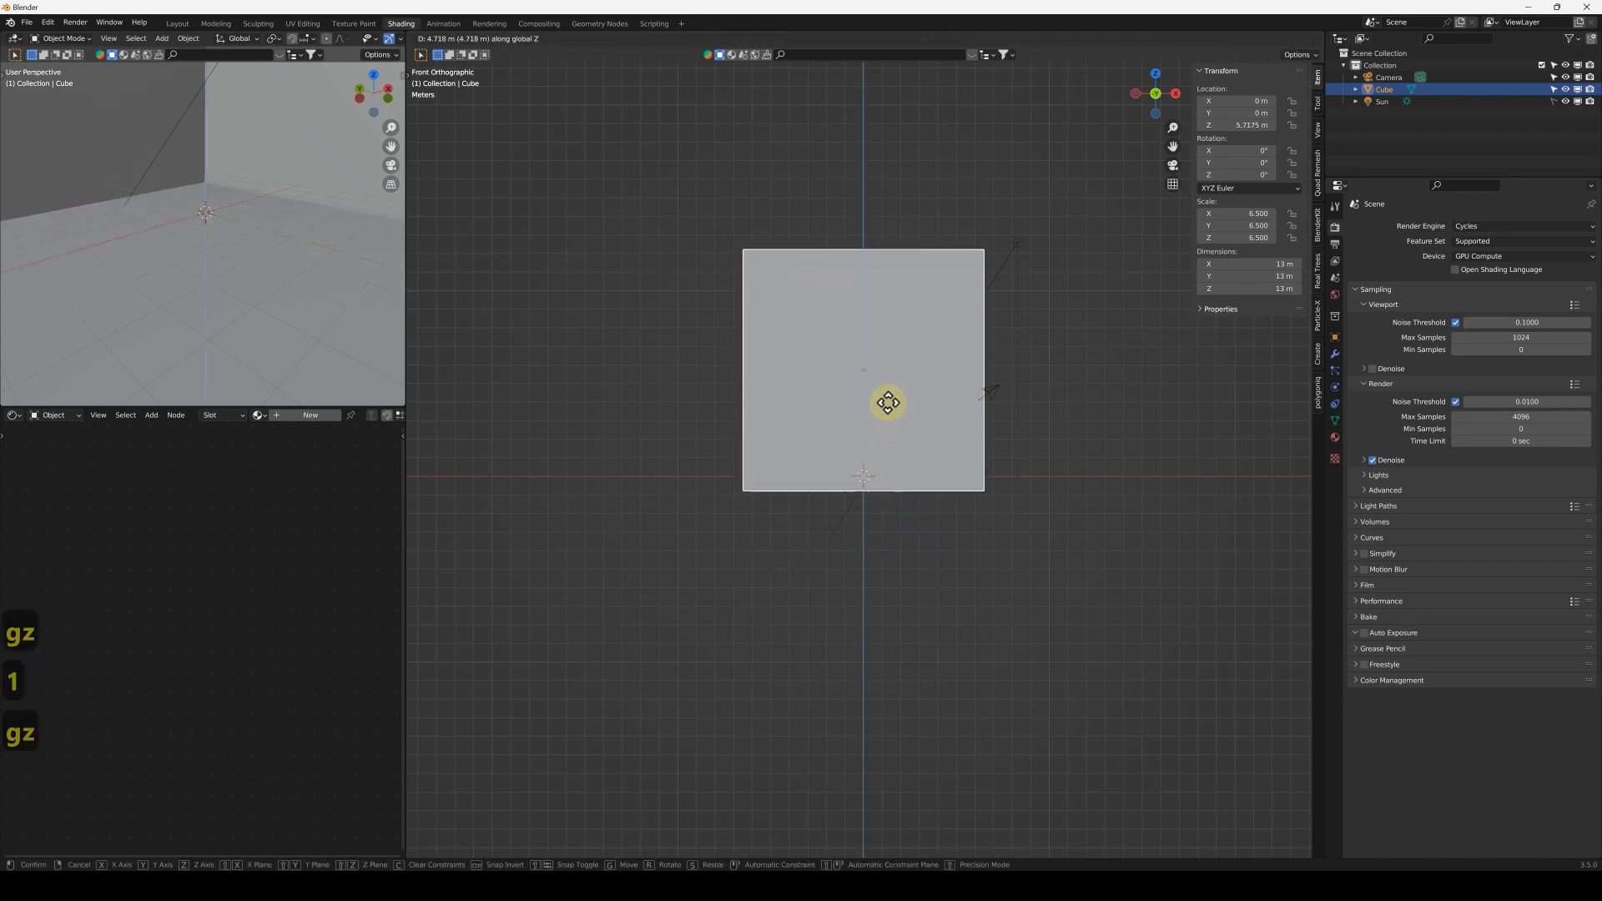
pyautogui.click(888, 388)
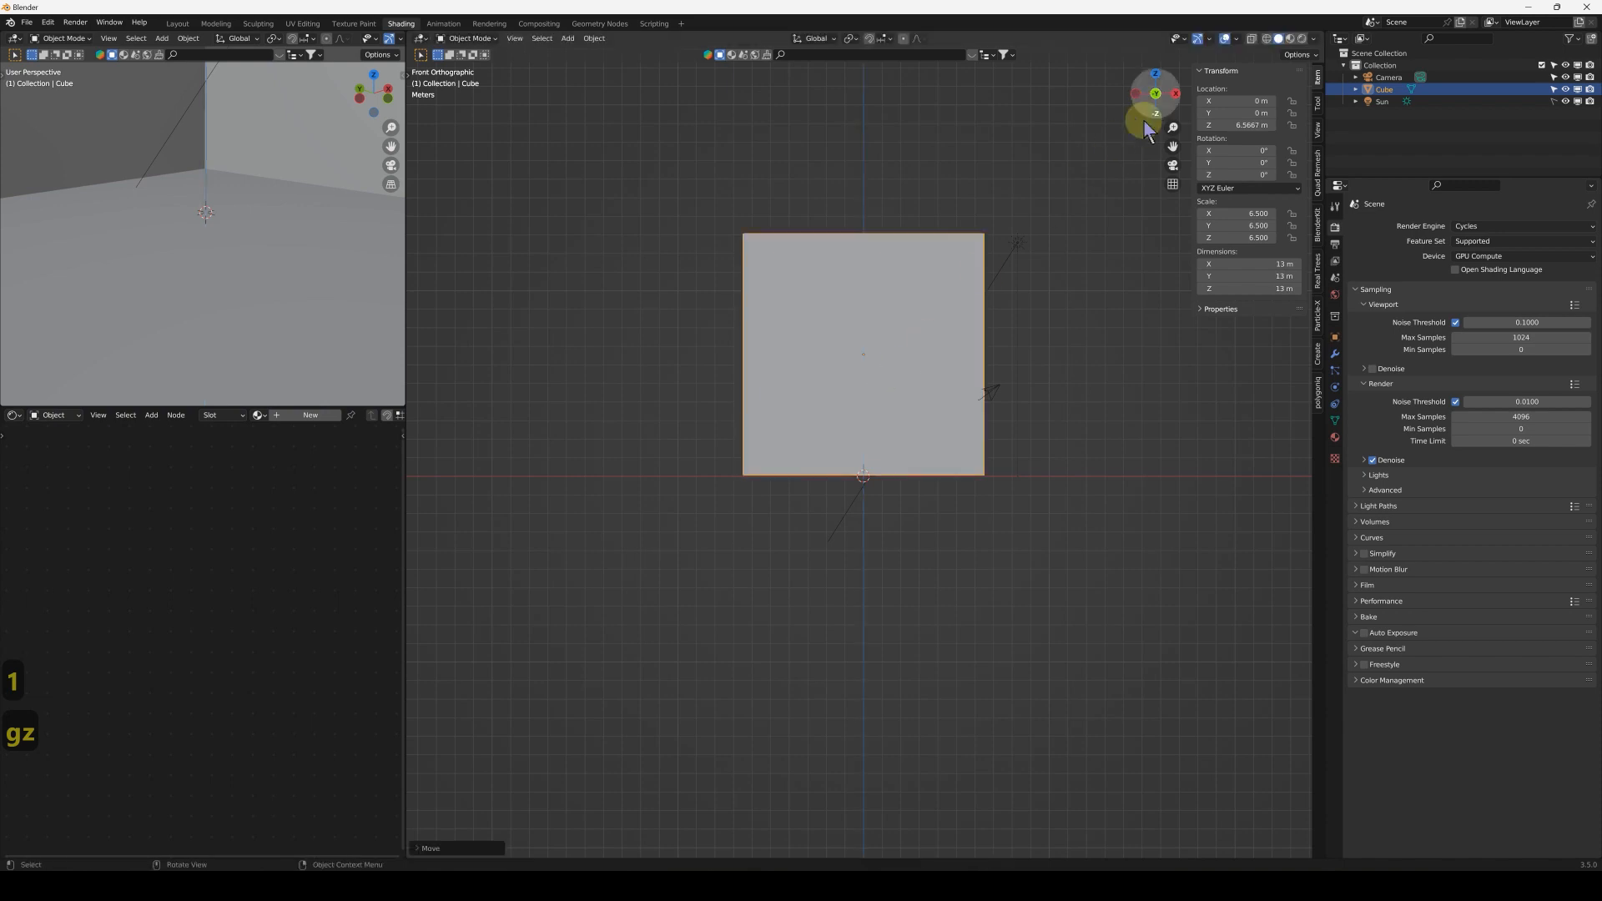
# Step: Examine the enlarged cube in perspective from several sides, including how it sits relative to the camera and sun
pyautogui.moveTo(941, 358); pyautogui.dragTo(859, 462, button='middle')
pyautogui.click(1172, 184)
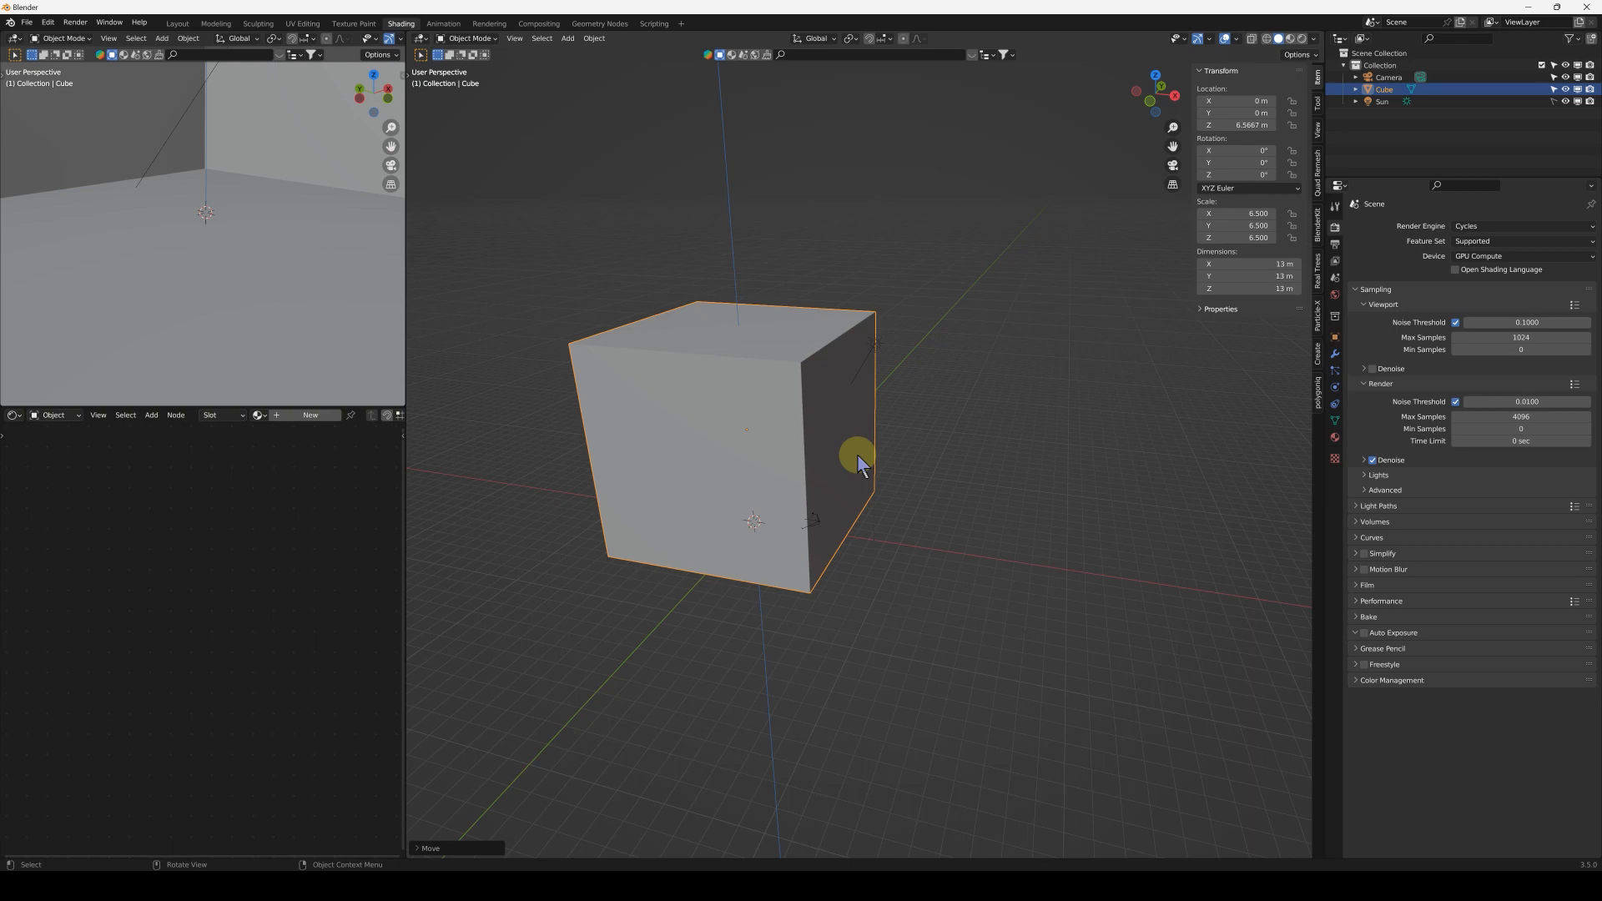
pyautogui.moveTo(858, 456); pyautogui.dragTo(790, 477, button='middle')
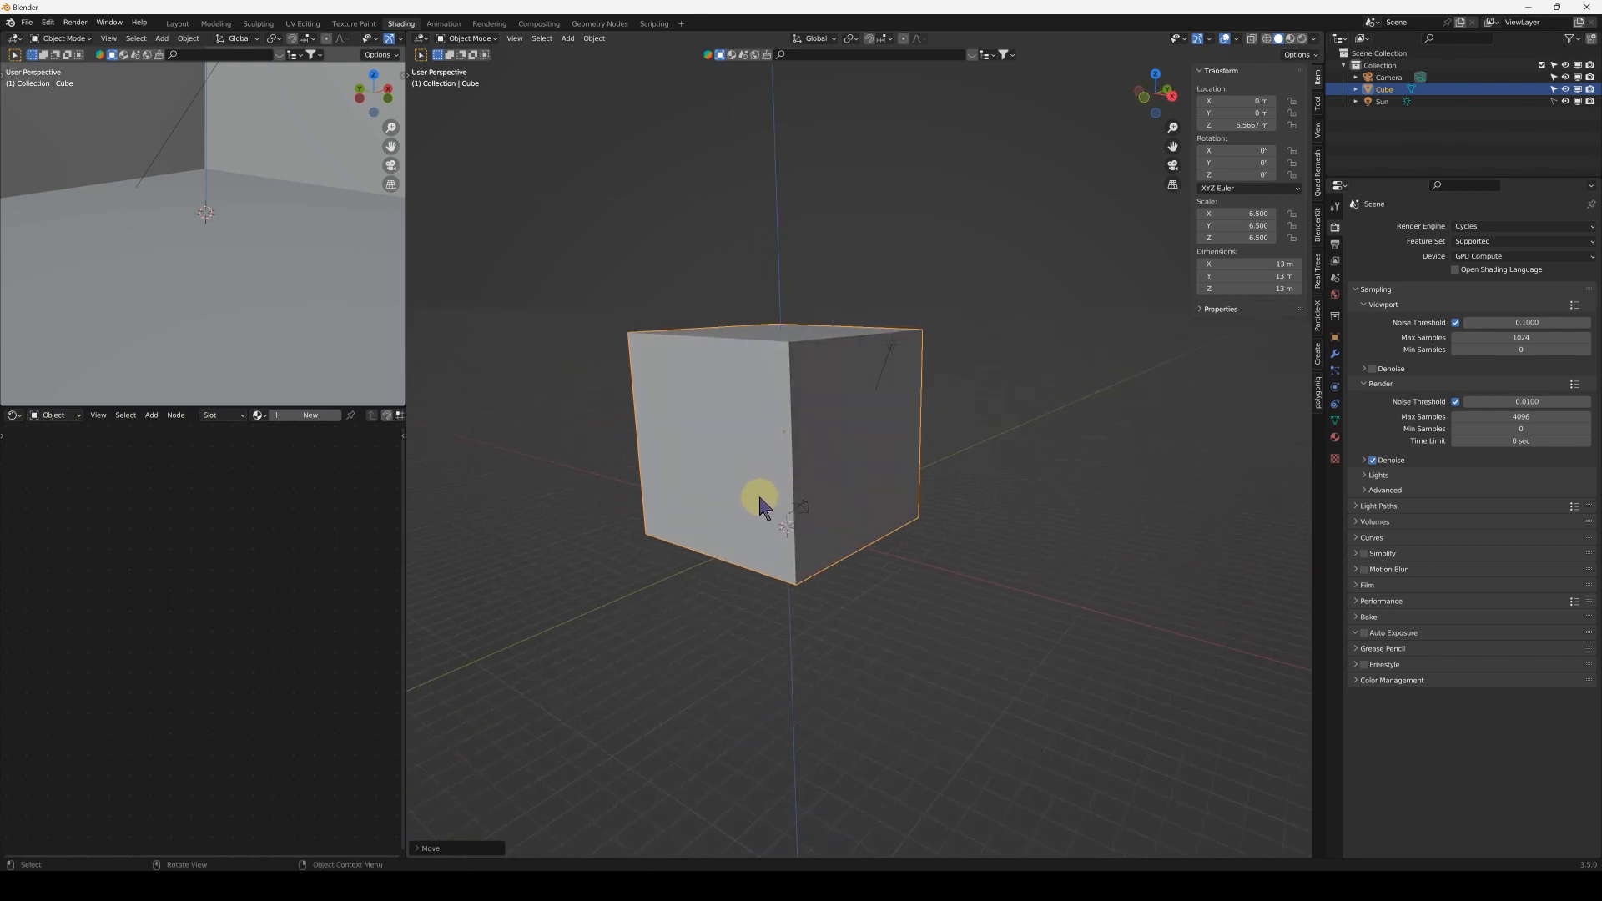
pyautogui.moveTo(706, 471); pyautogui.dragTo(825, 483, button='middle')
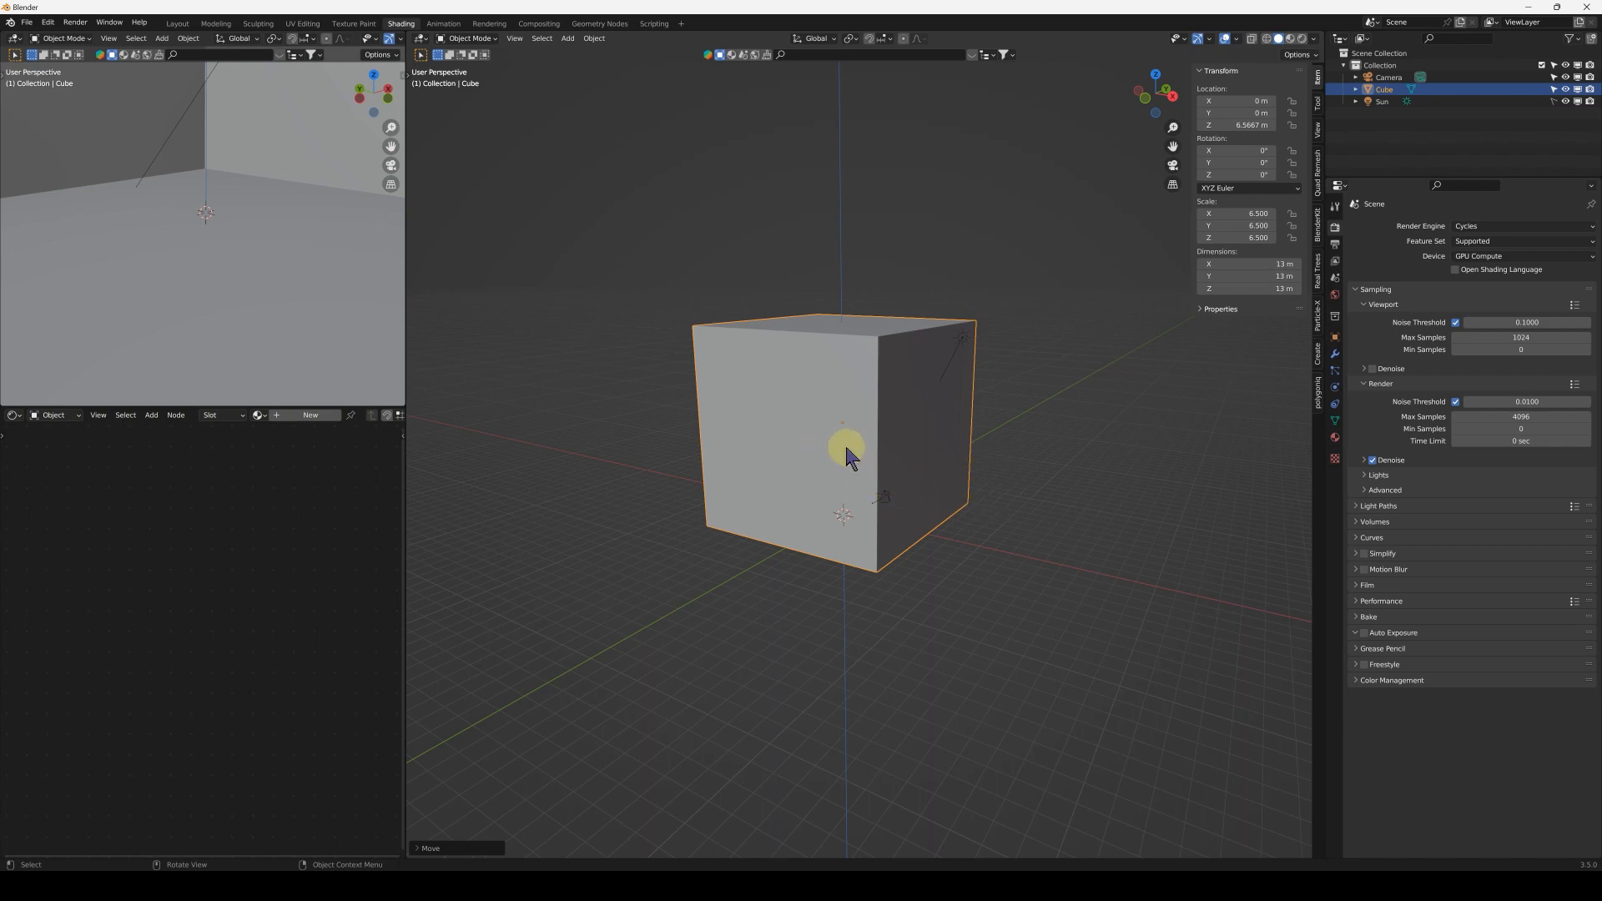
pyautogui.moveTo(807, 371); pyautogui.dragTo(740, 372, button='middle')
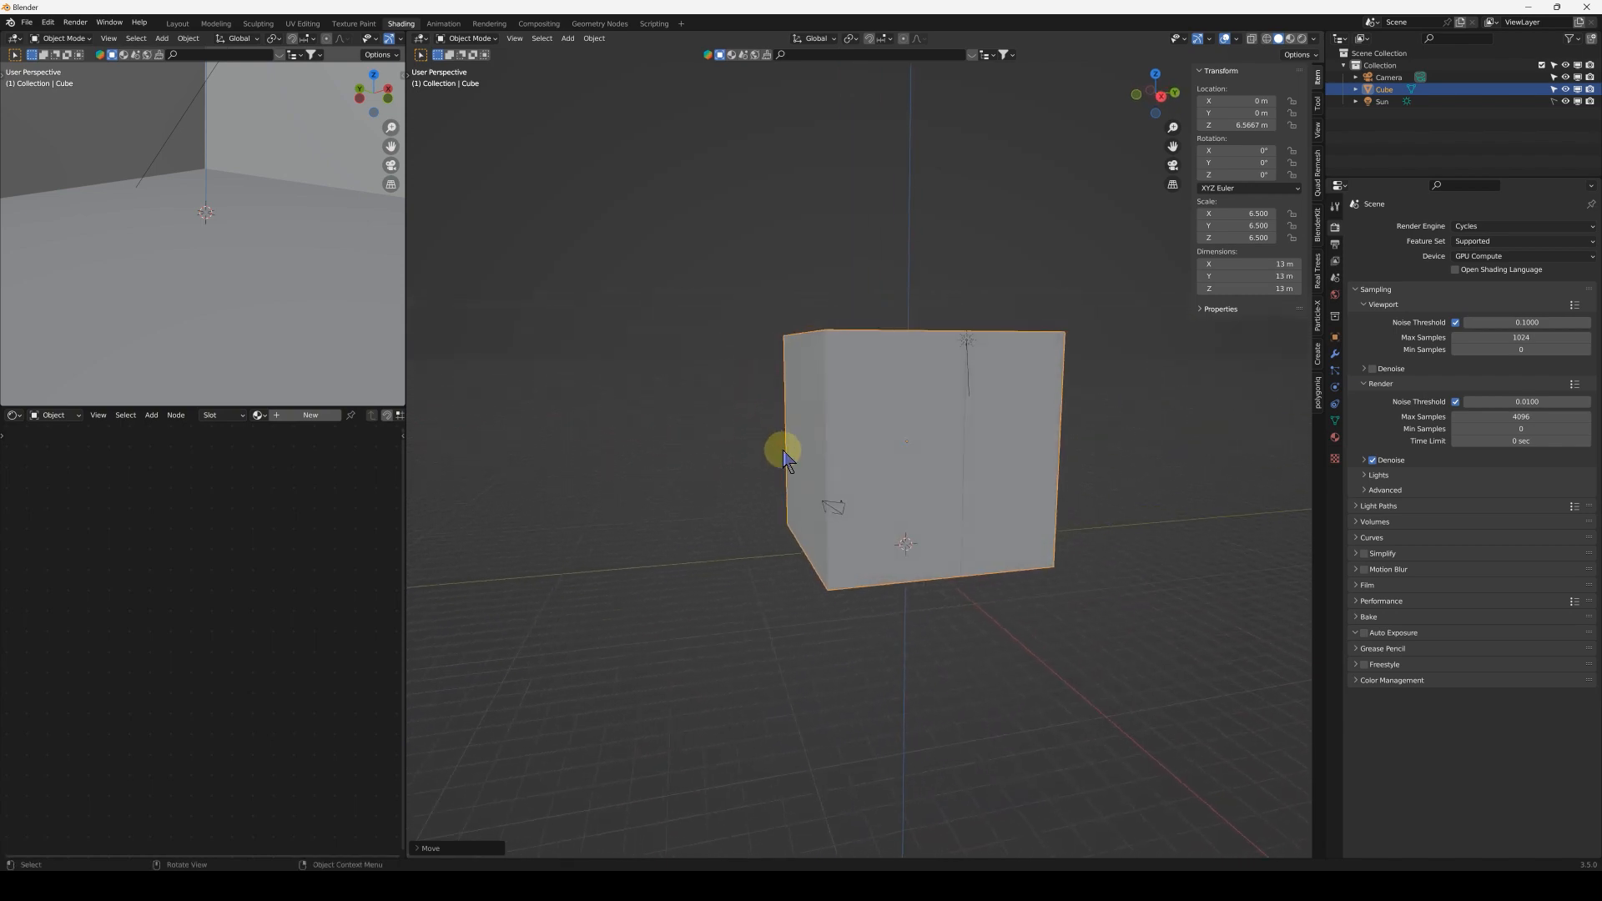
pyautogui.scroll(3, 782, 444)
pyautogui.keyDown('shift'); pyautogui.moveTo(779, 433); pyautogui.dragTo(841, 348, button='middle'); pyautogui.keyUp('shift')
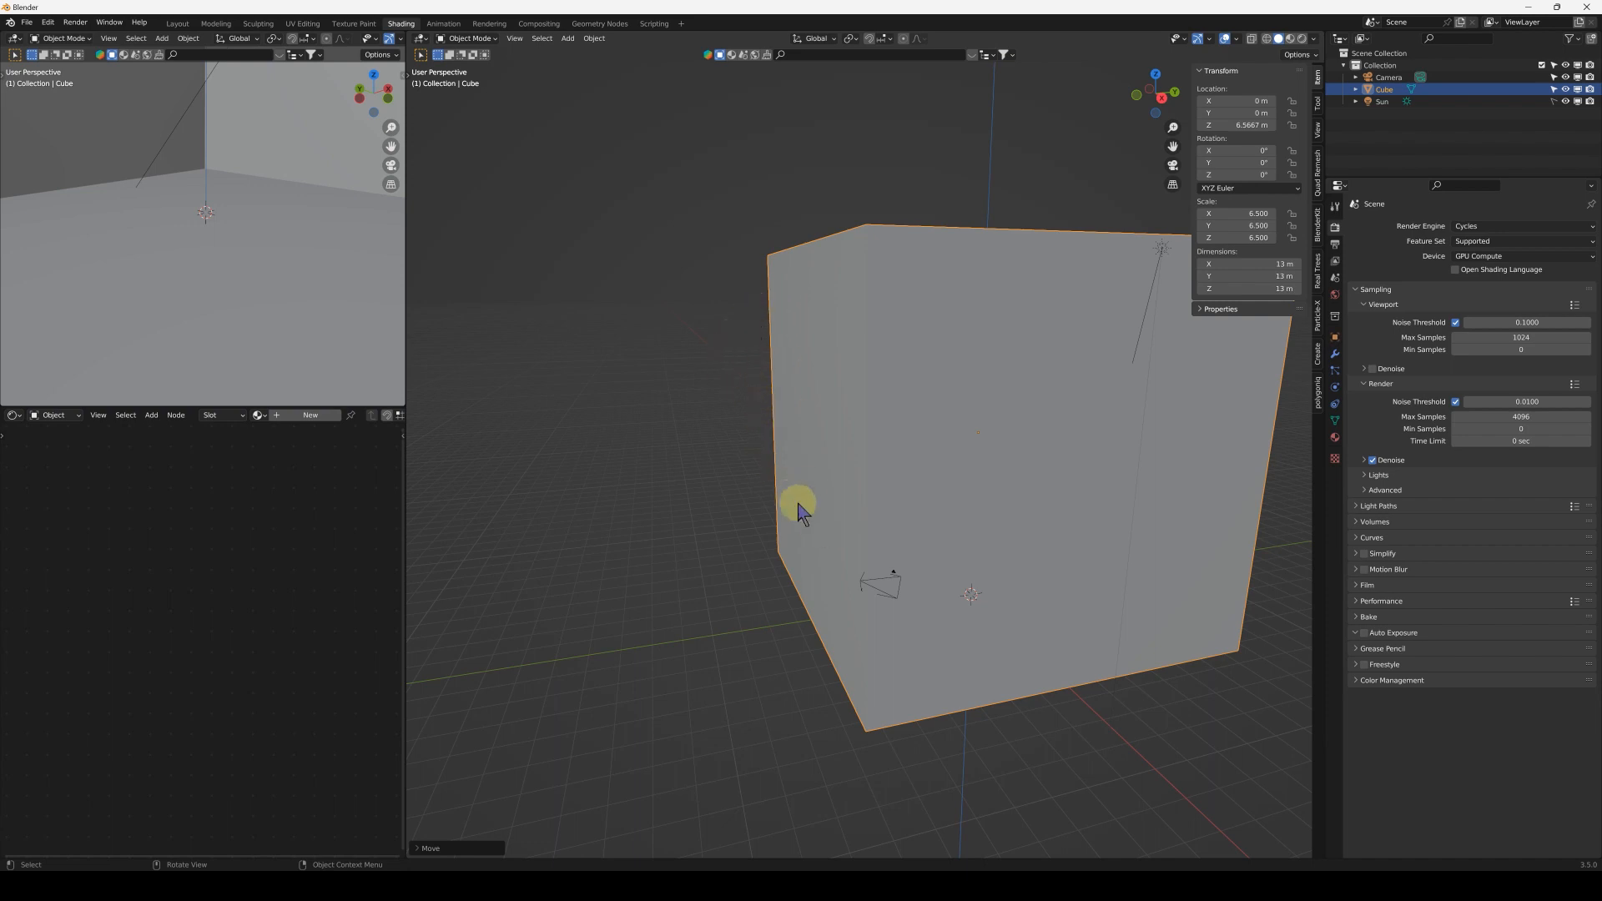
pyautogui.moveTo(865, 575); pyautogui.dragTo(801, 537, button='middle')
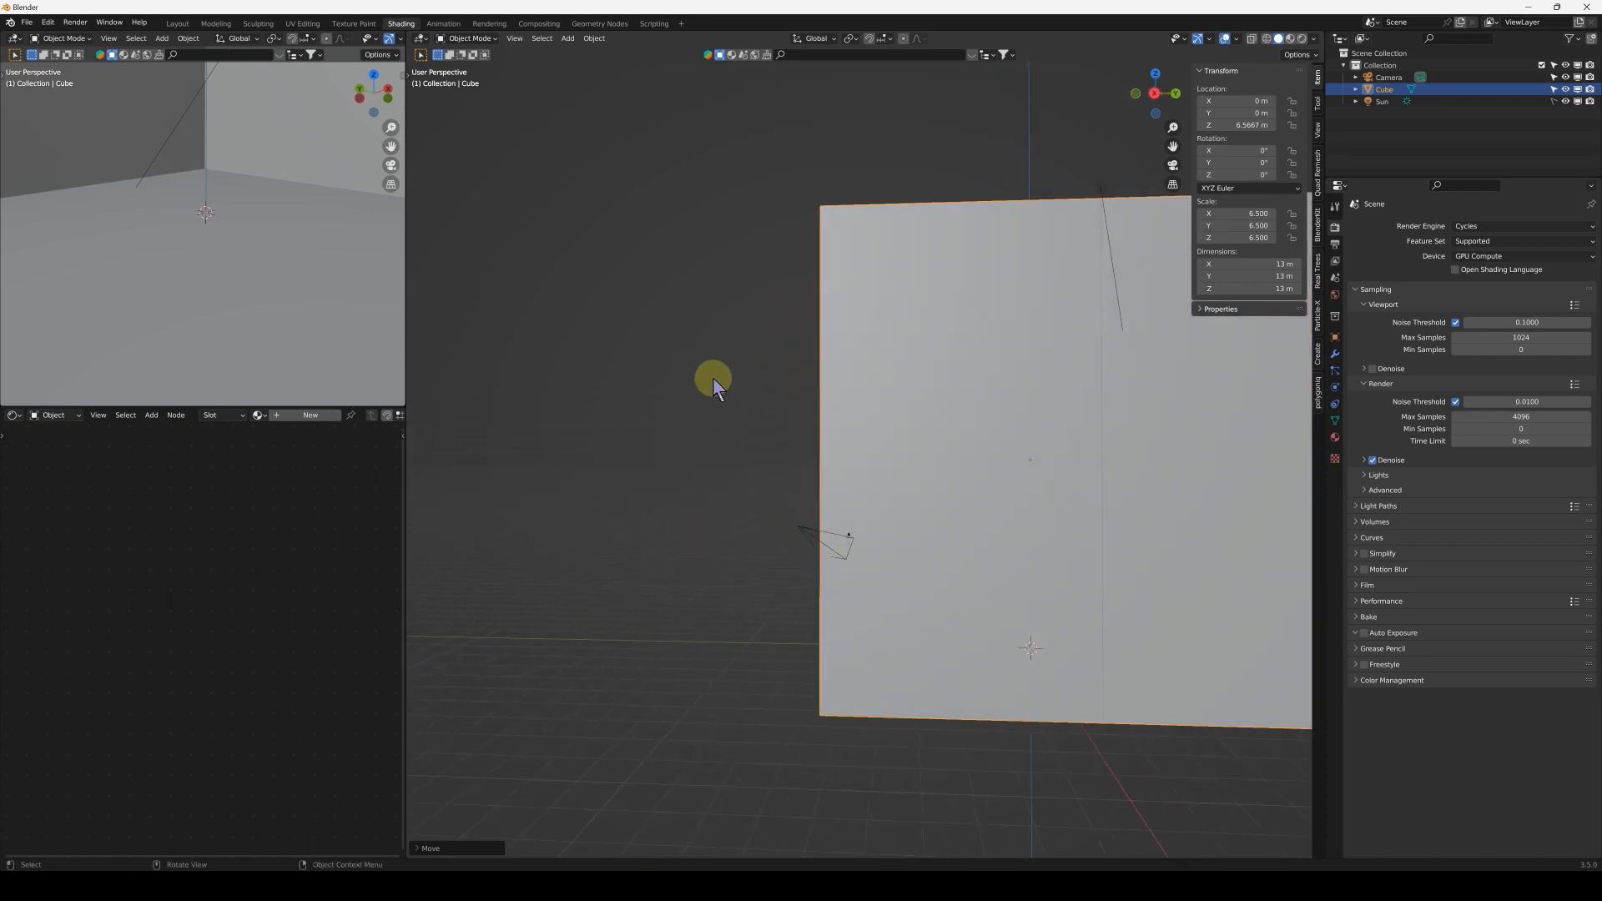
pyautogui.moveTo(726, 386); pyautogui.dragTo(919, 509, button='middle')
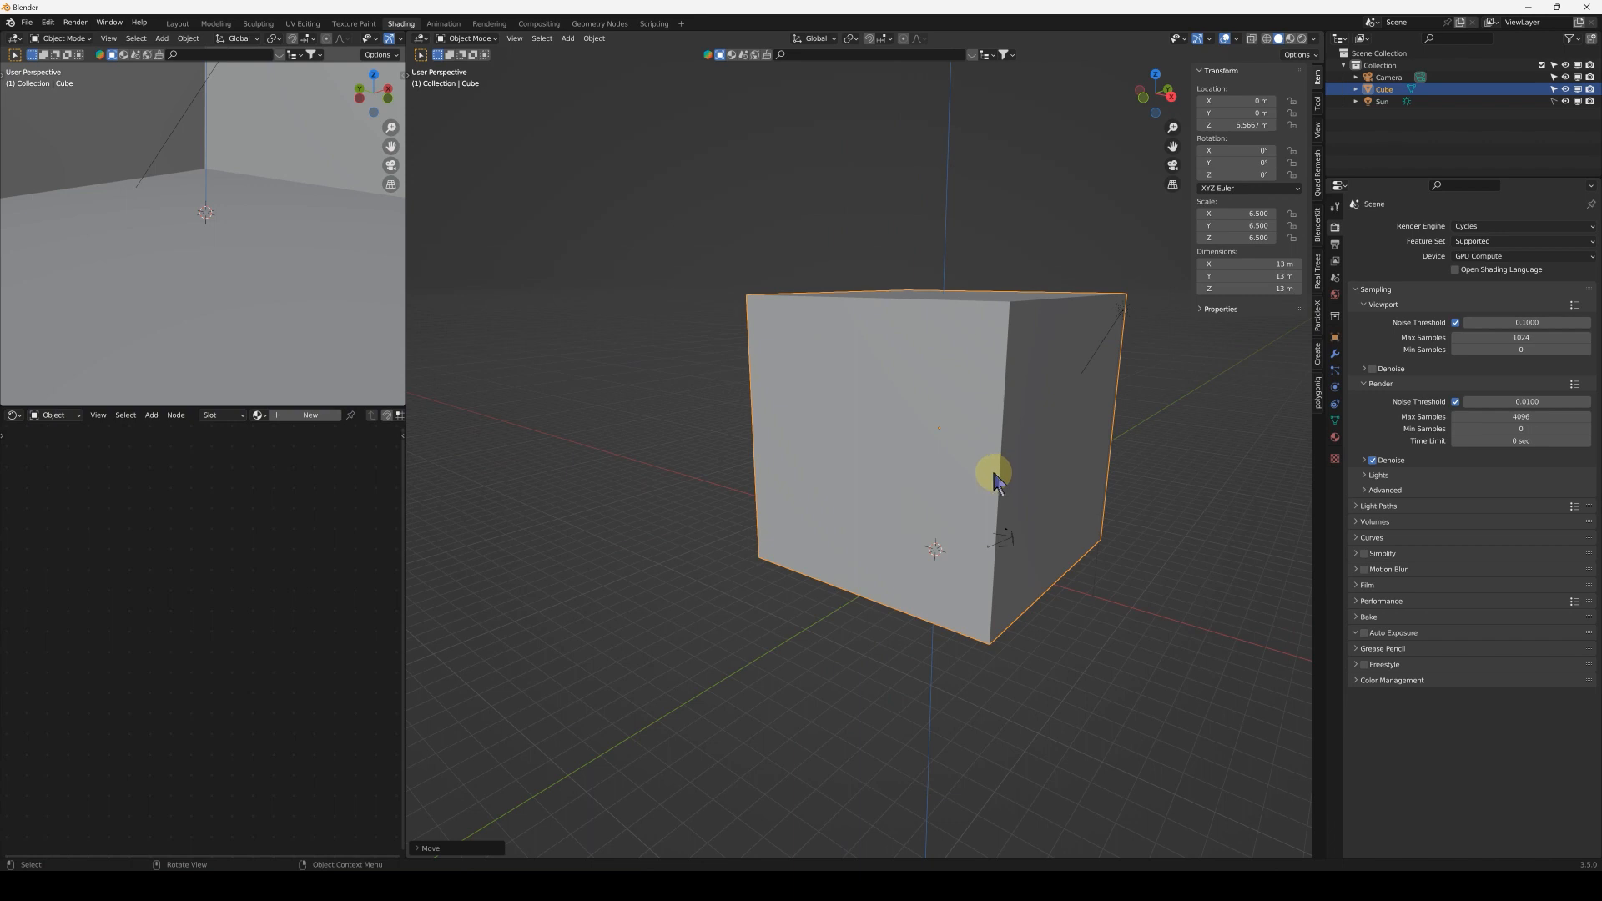
# Step: Duplicate the cube and place the copy directly above the original along Z, at a Z location of about 21.9 m
pyautogui.hotkey('shift', 'd')
pyautogui.press('z')
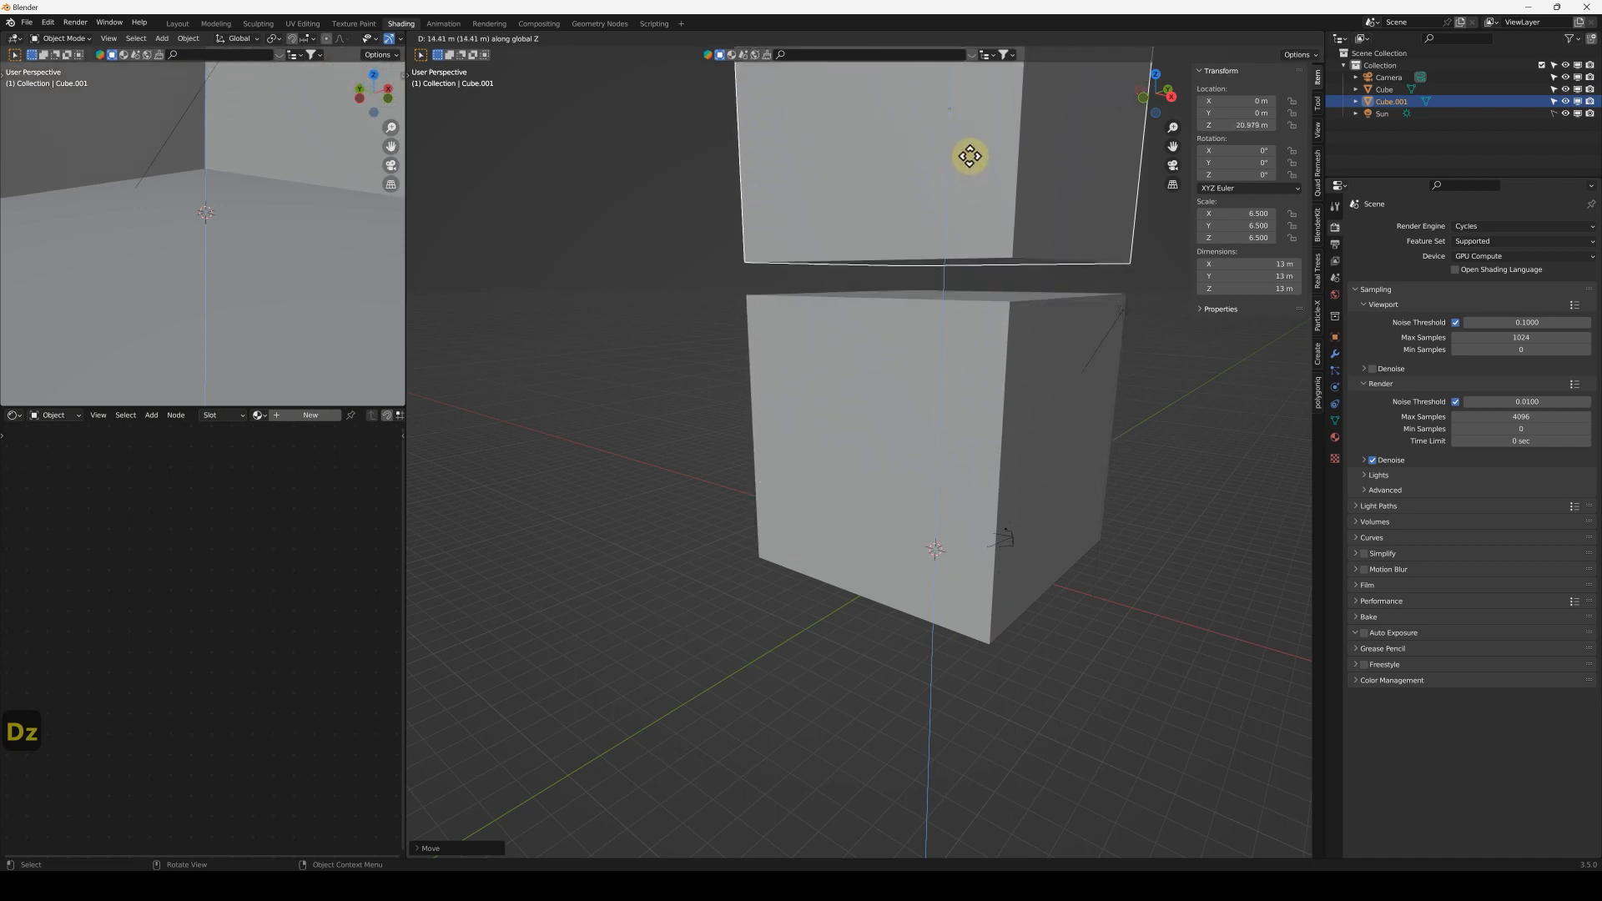
pyautogui.click(967, 148)
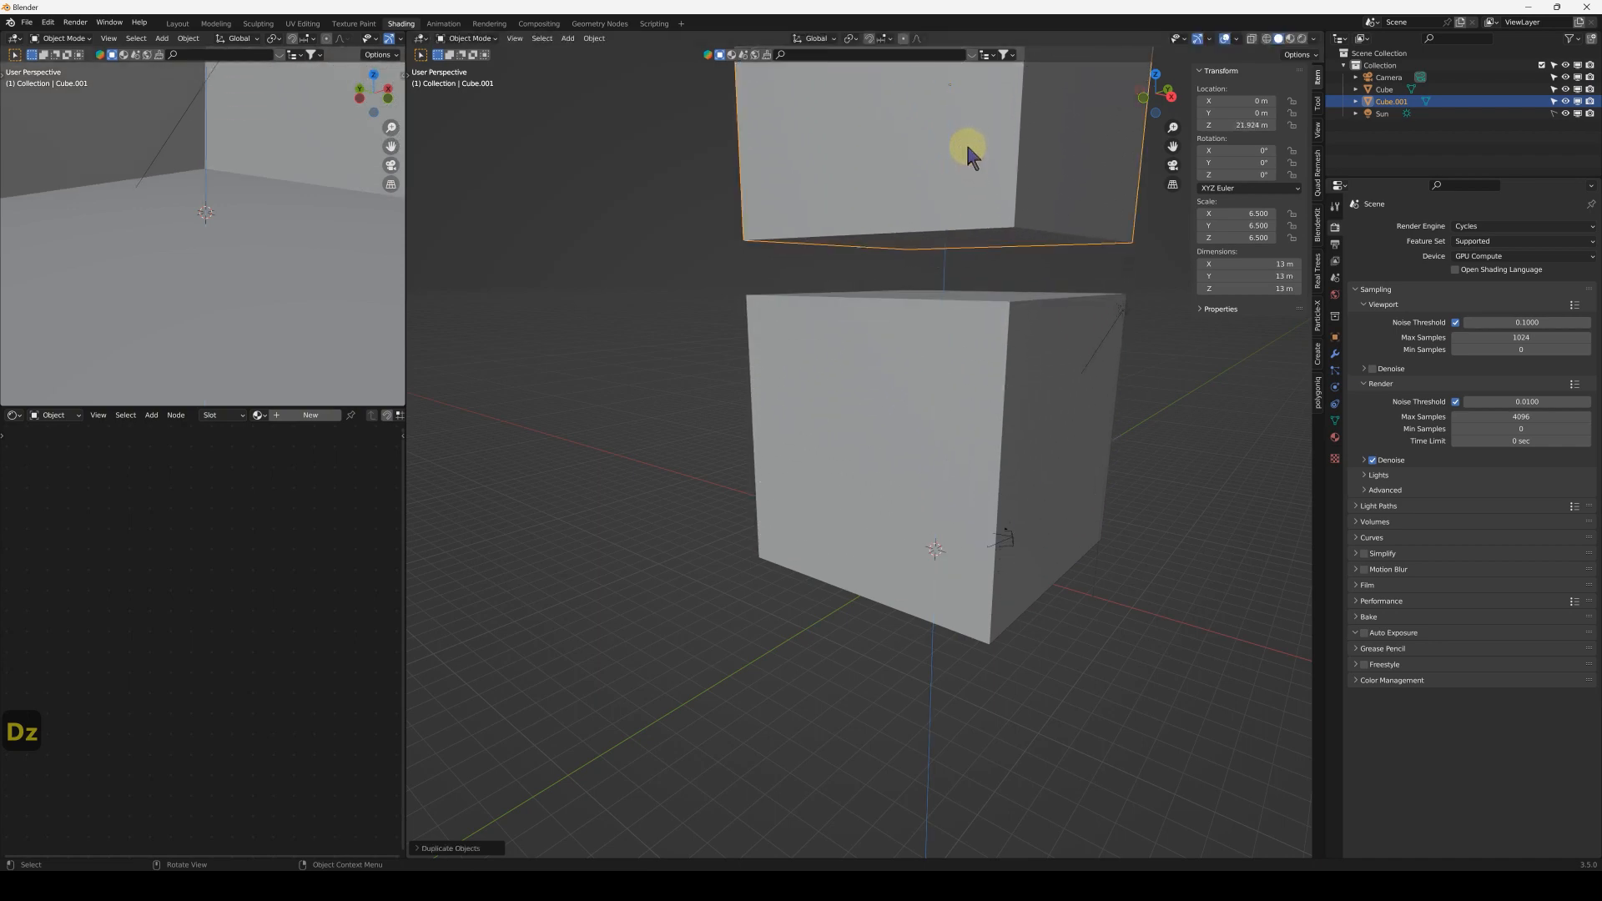
pyautogui.scroll(-3, 942, 451)
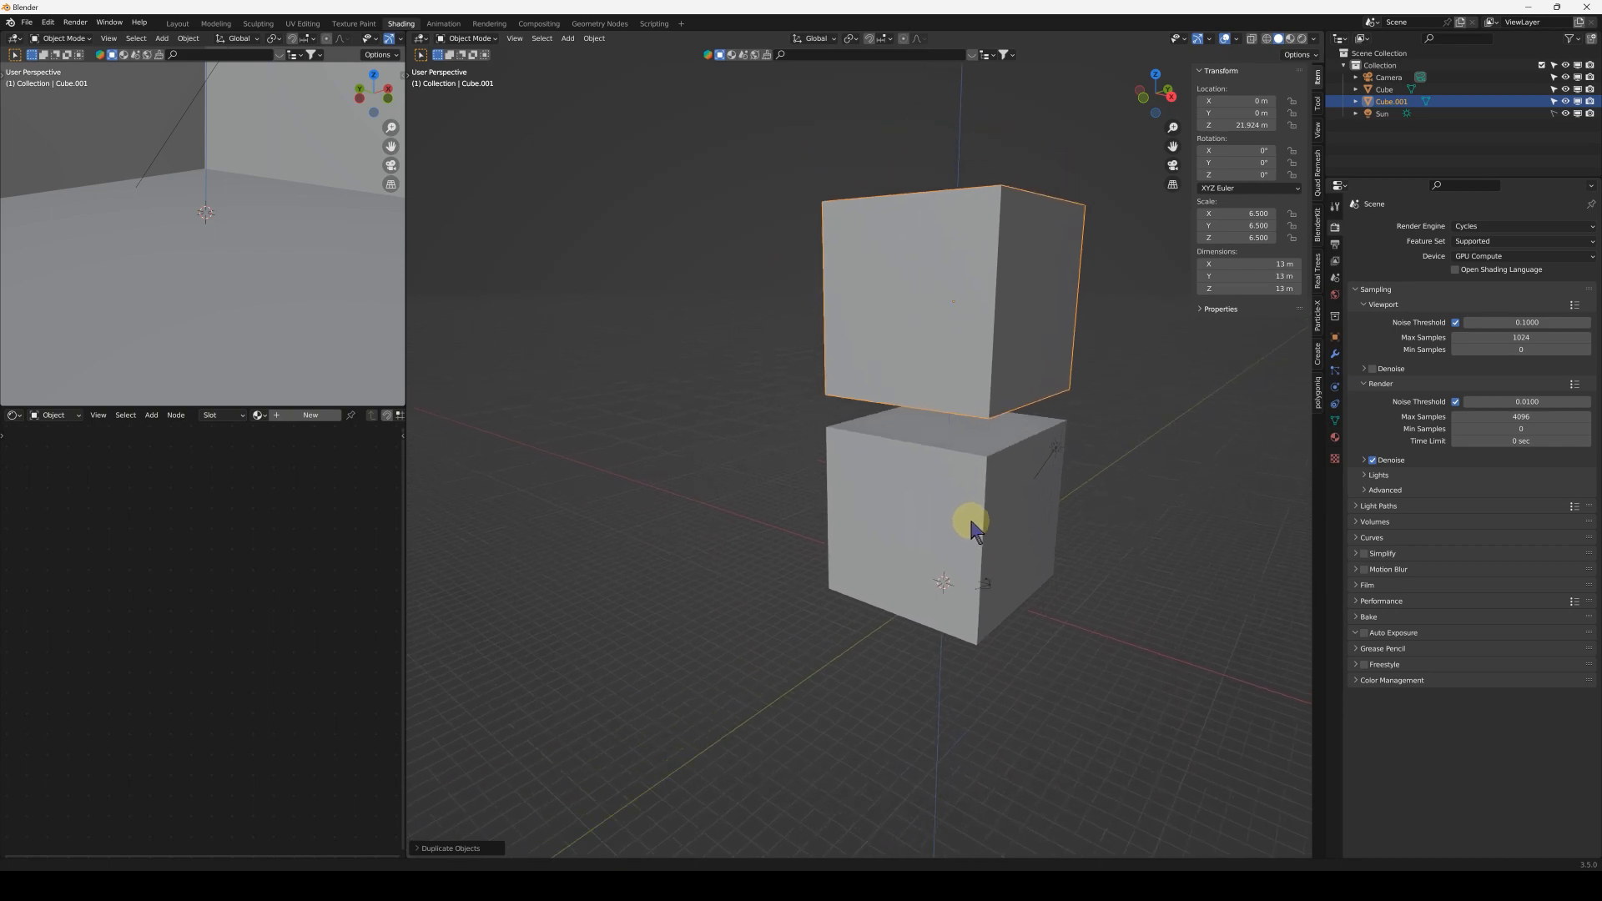
pyautogui.moveTo(954, 358)
pyautogui.mouseDown(button='middle')
pyautogui.moveTo(965, 343)
pyautogui.moveTo(944, 350)
pyautogui.mouseUp(button='middle')
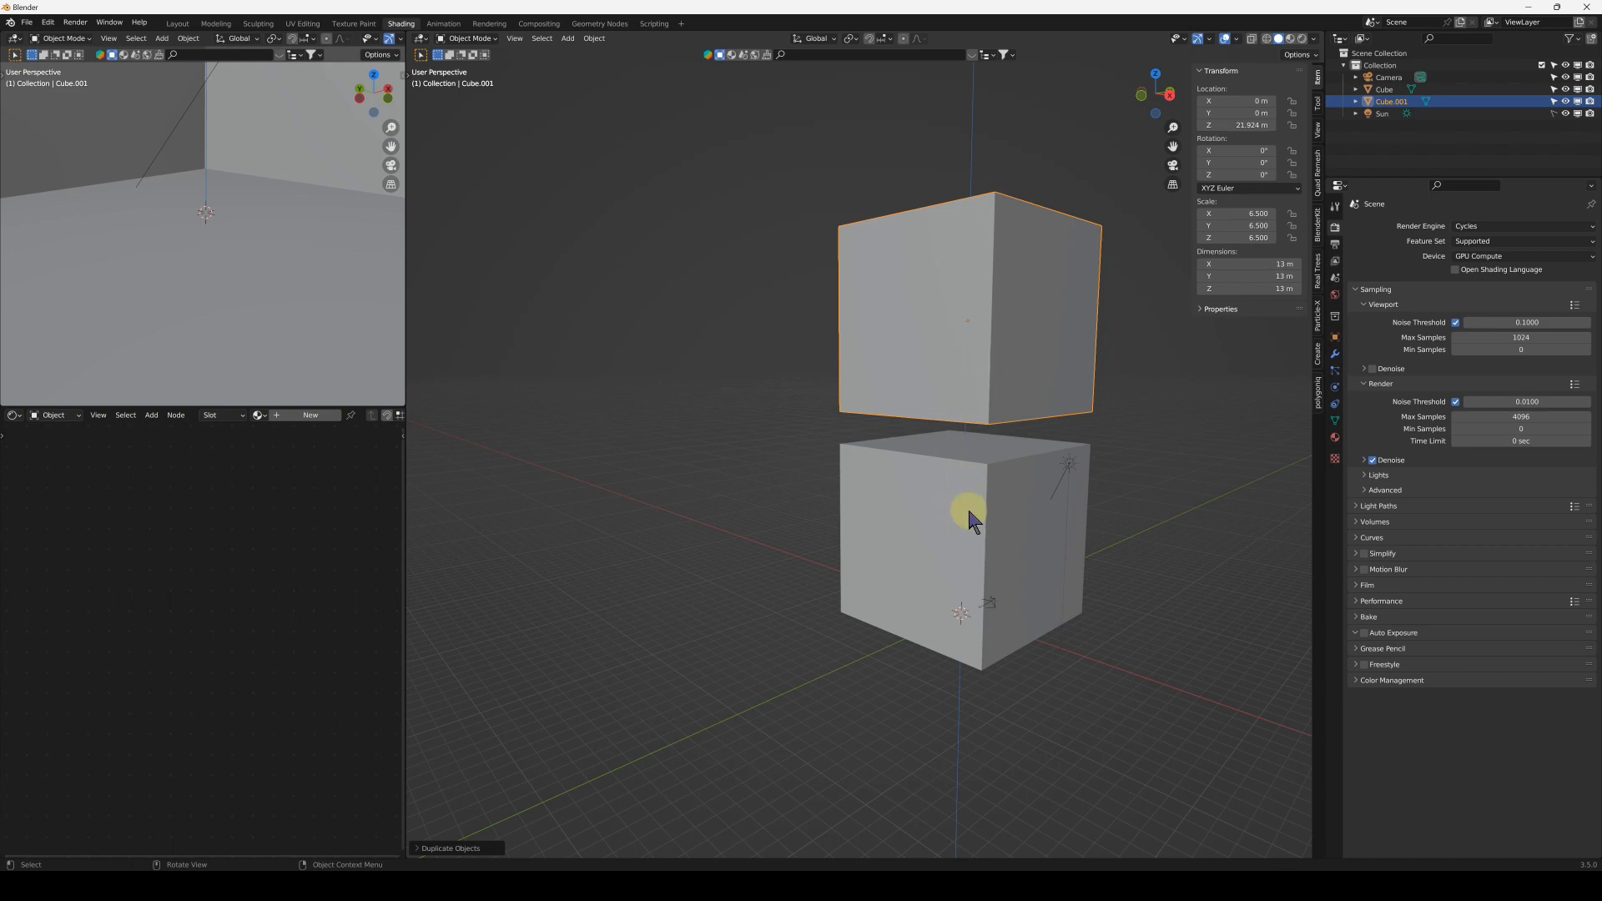
pyautogui.moveTo(968, 507); pyautogui.dragTo(983, 518, button='middle')
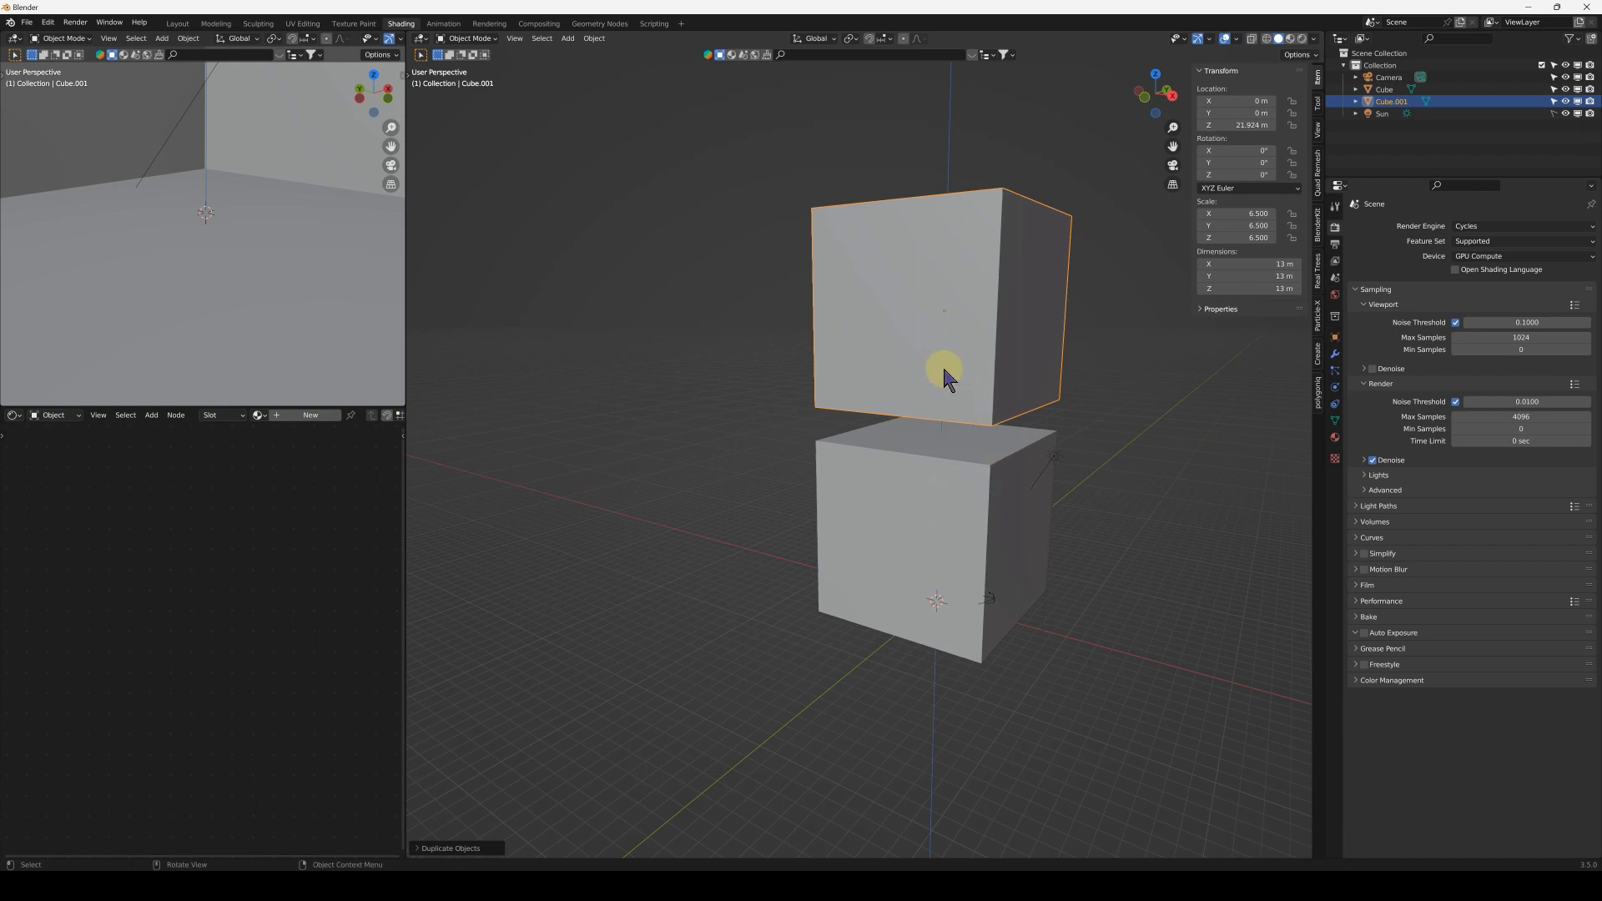
# Step: Compare the two stacked cubes by selecting each in turn and viewing them from several angles
pyautogui.moveTo(922, 499)
pyautogui.mouseDown(button='middle')
pyautogui.moveTo(926, 536)
pyautogui.moveTo(915, 529)
pyautogui.moveTo(940, 493)
pyautogui.moveTo(939, 522)
pyautogui.mouseUp(button='middle')
pyautogui.click(942, 513)
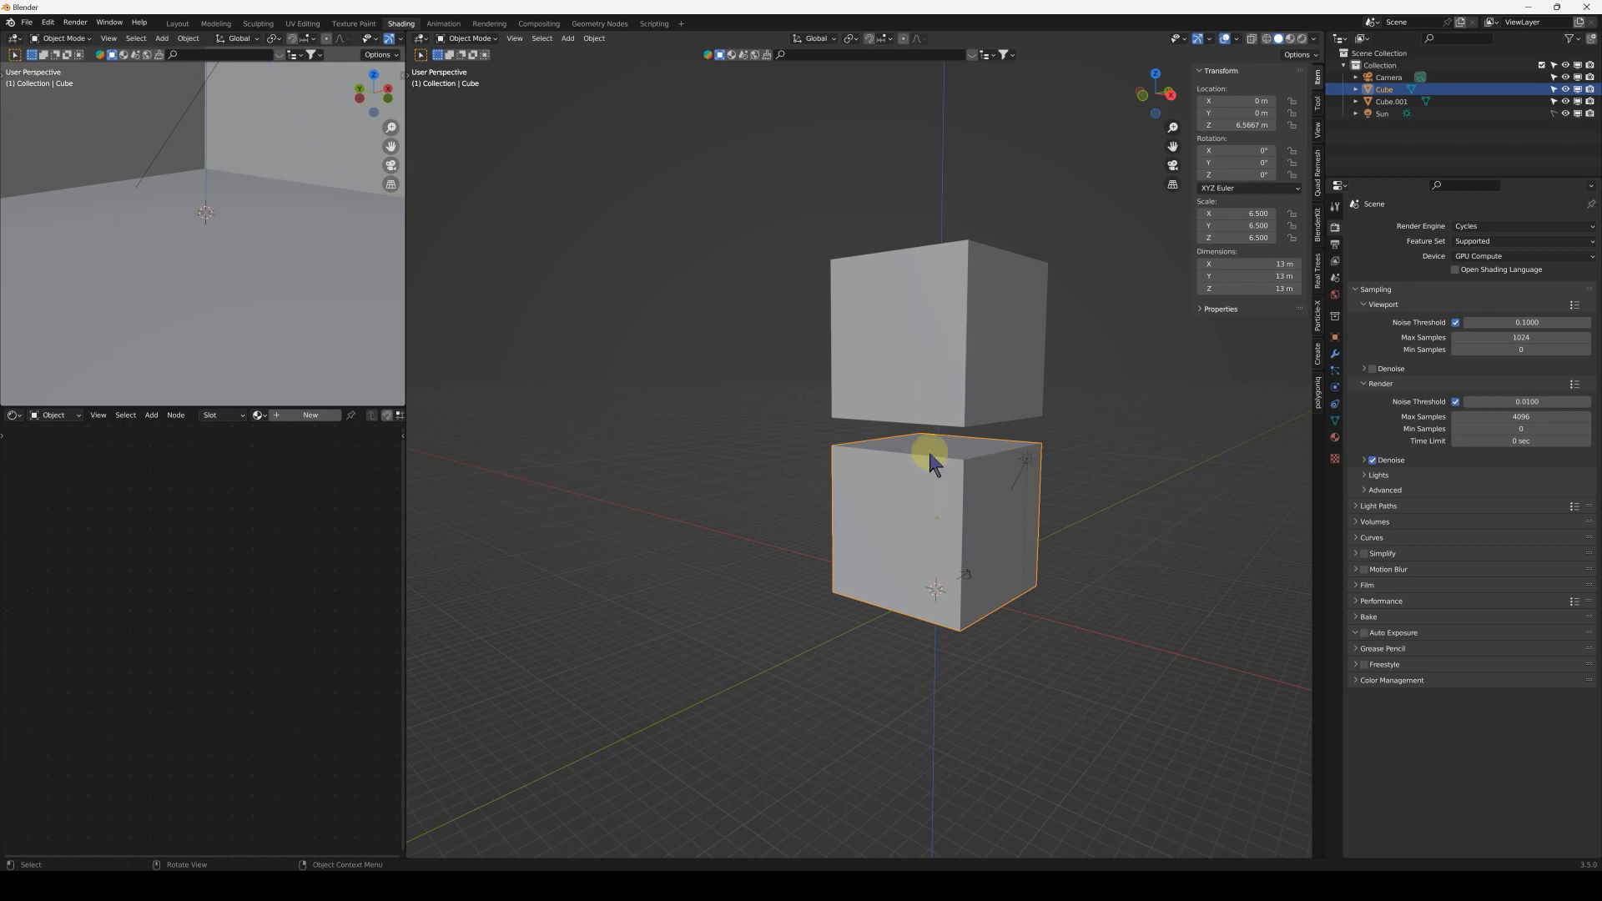
pyautogui.click(938, 320)
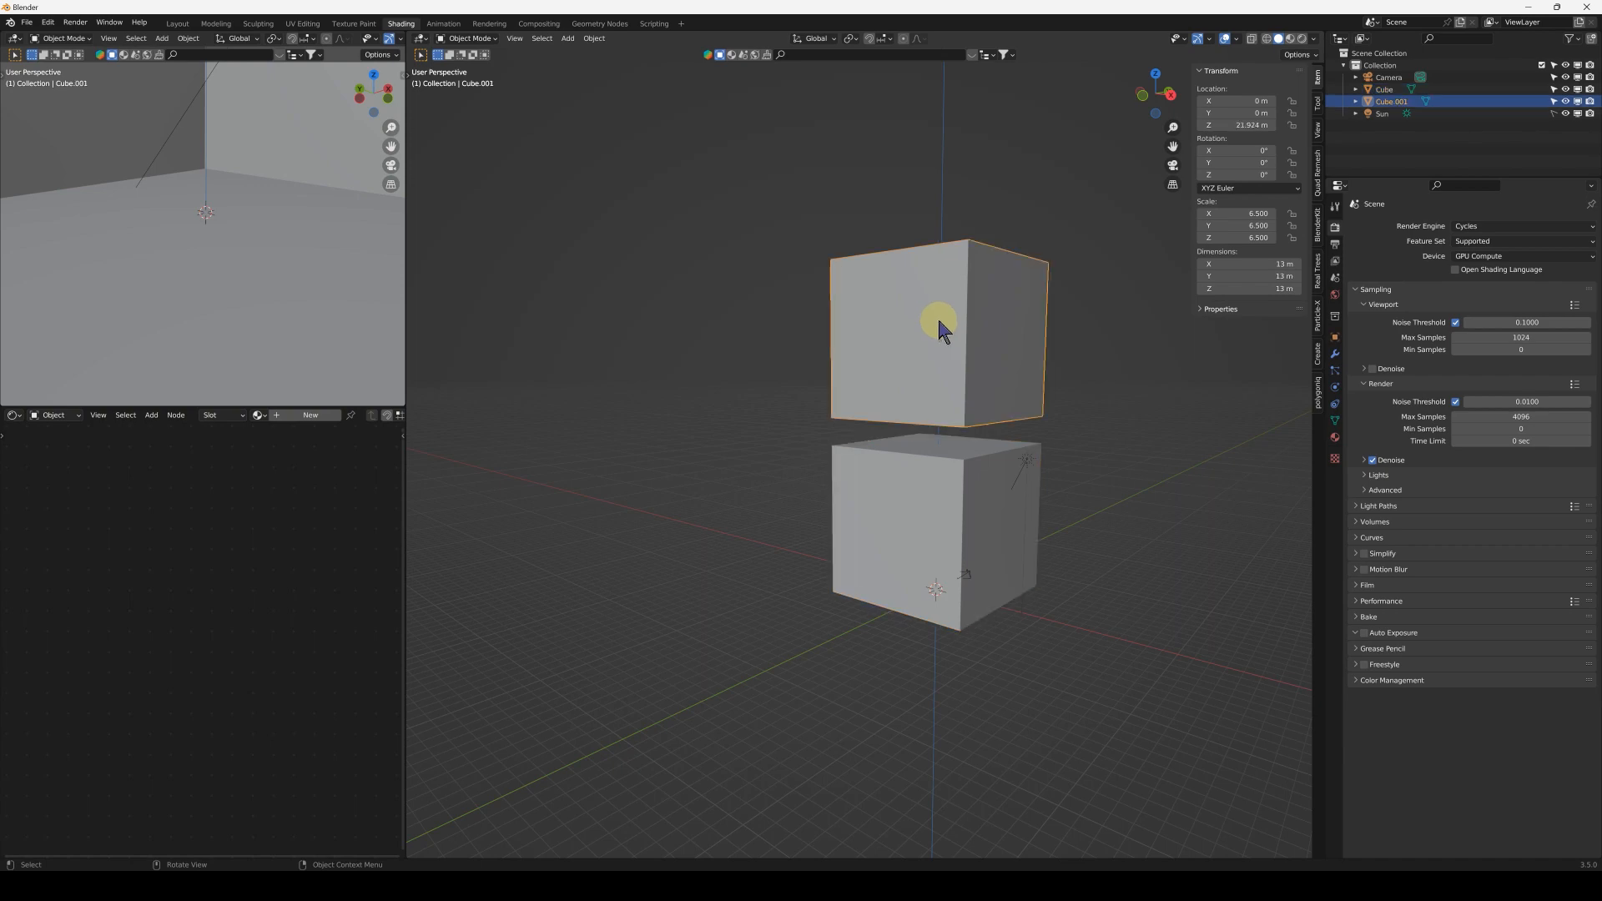
pyautogui.click(916, 503)
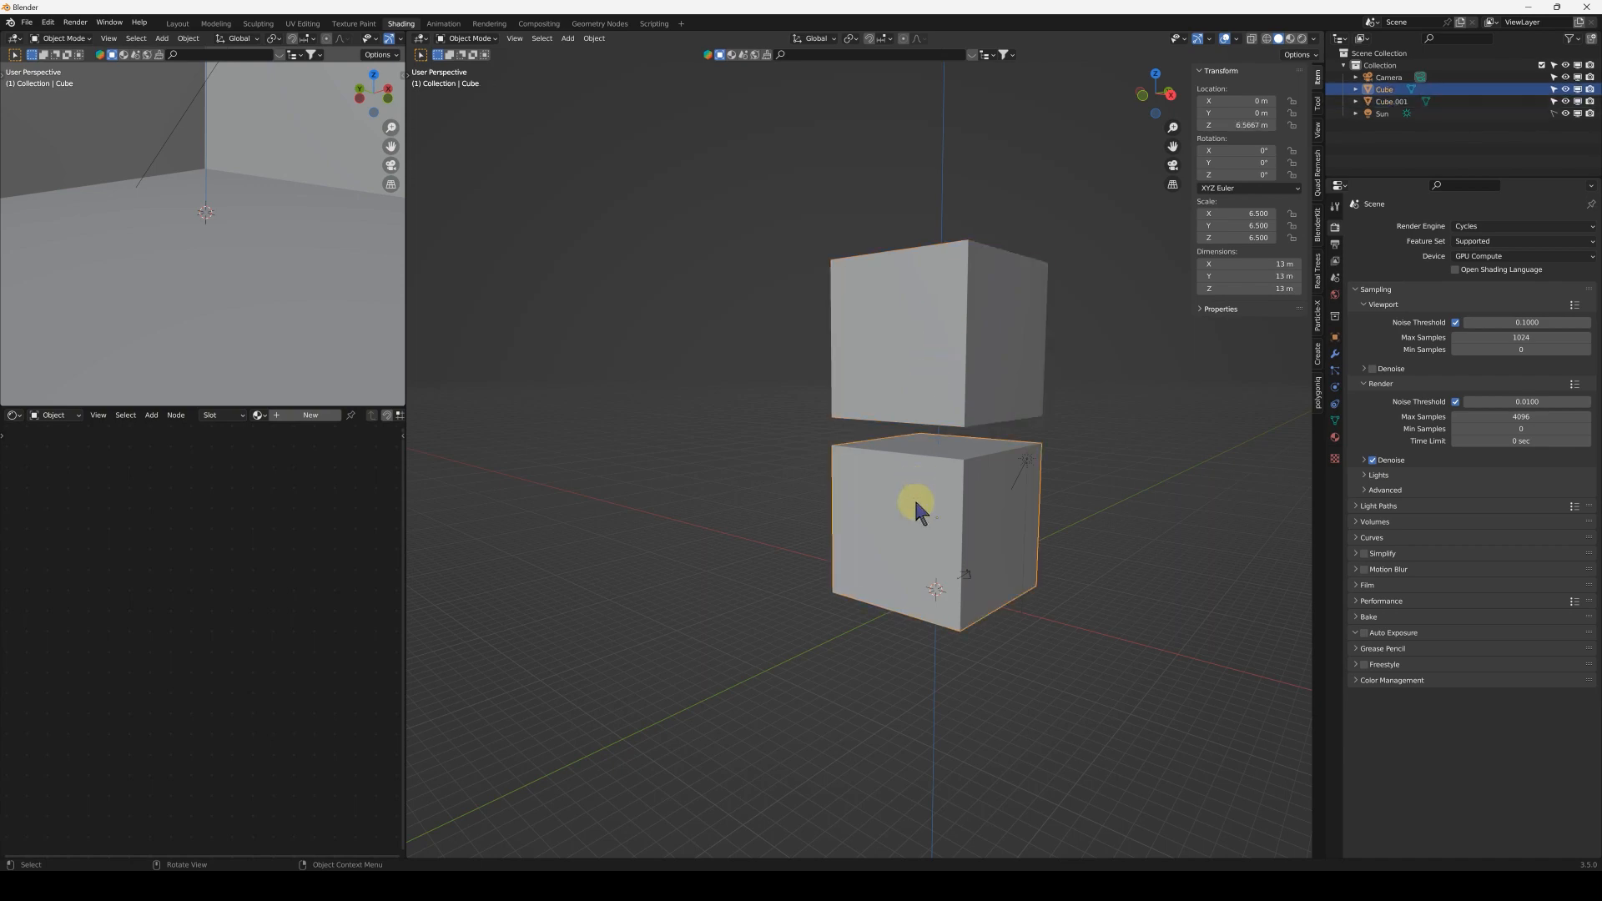
pyautogui.click(938, 322)
pyautogui.moveTo(938, 325); pyautogui.dragTo(943, 427, button='middle')
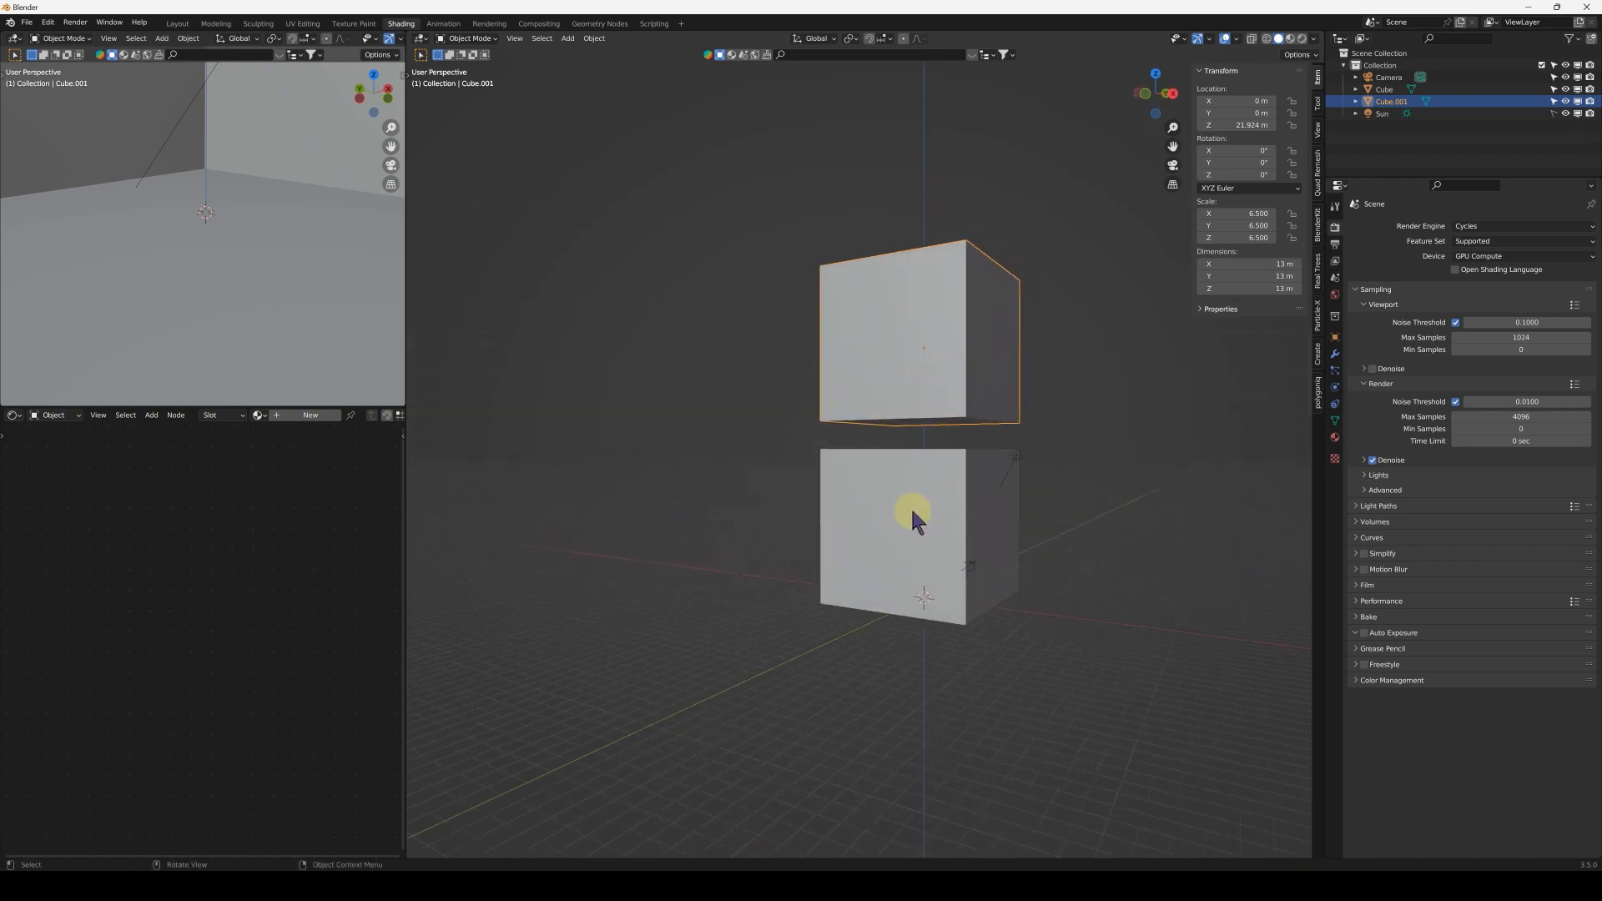
pyautogui.moveTo(919, 511); pyautogui.dragTo(914, 530, button='middle')
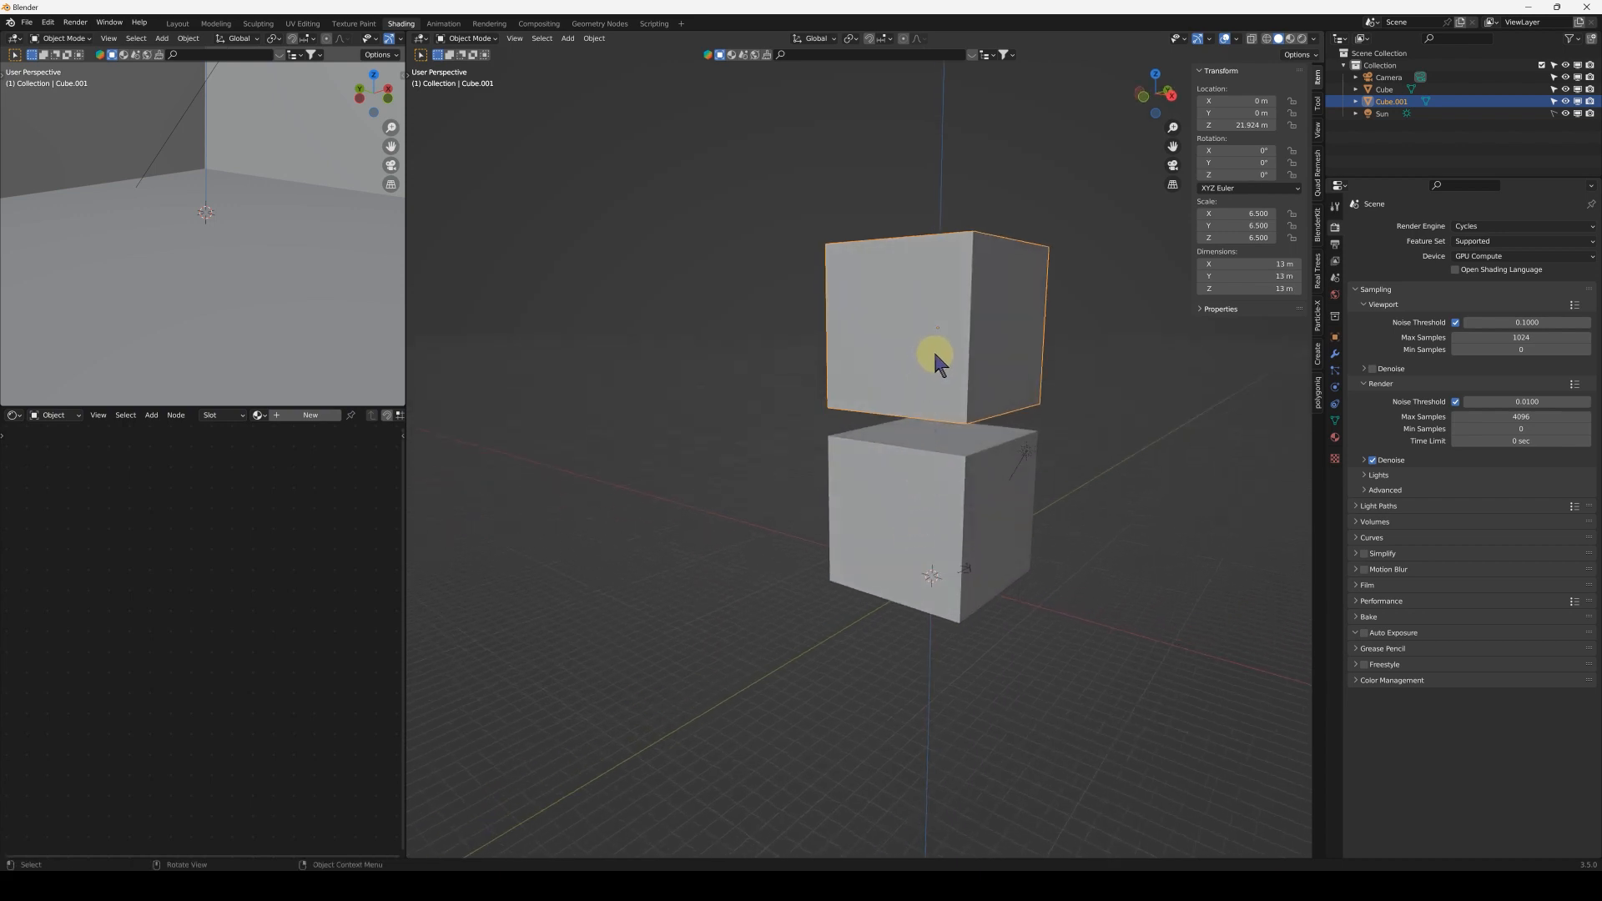
# Step: Duplicate the upper cube about 17 m along X, delete that copy and reselect the upper cube
pyautogui.hotkey('shift', 'd')
pyautogui.press('x')
pyautogui.click(1149, 406)
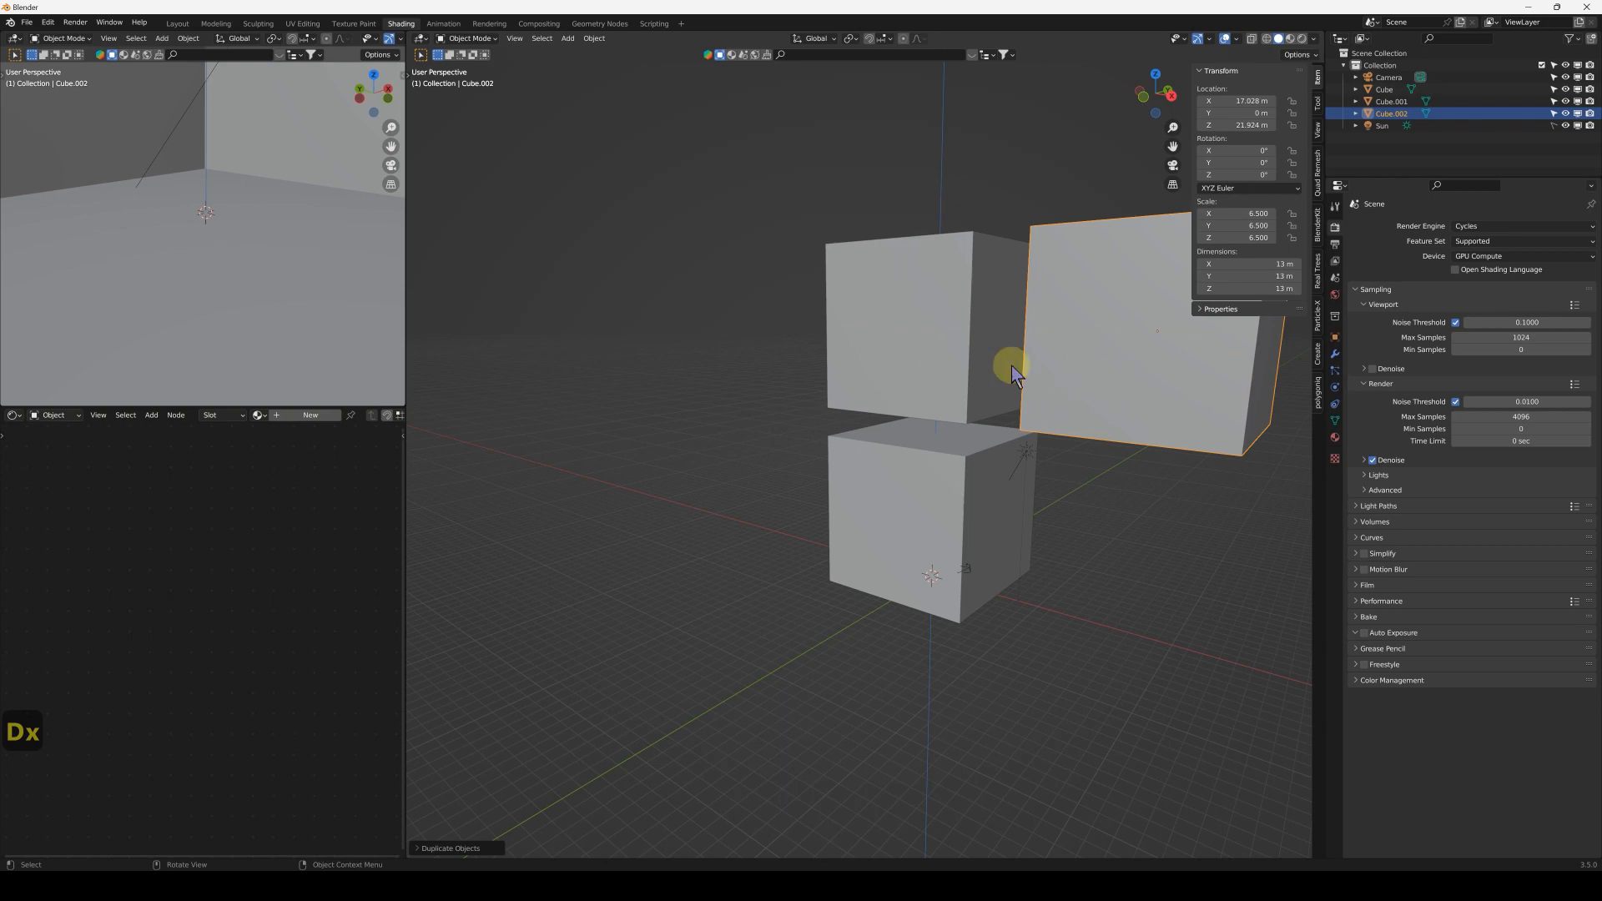
pyautogui.press('x')
pyautogui.click(1063, 379)
pyautogui.click(997, 377)
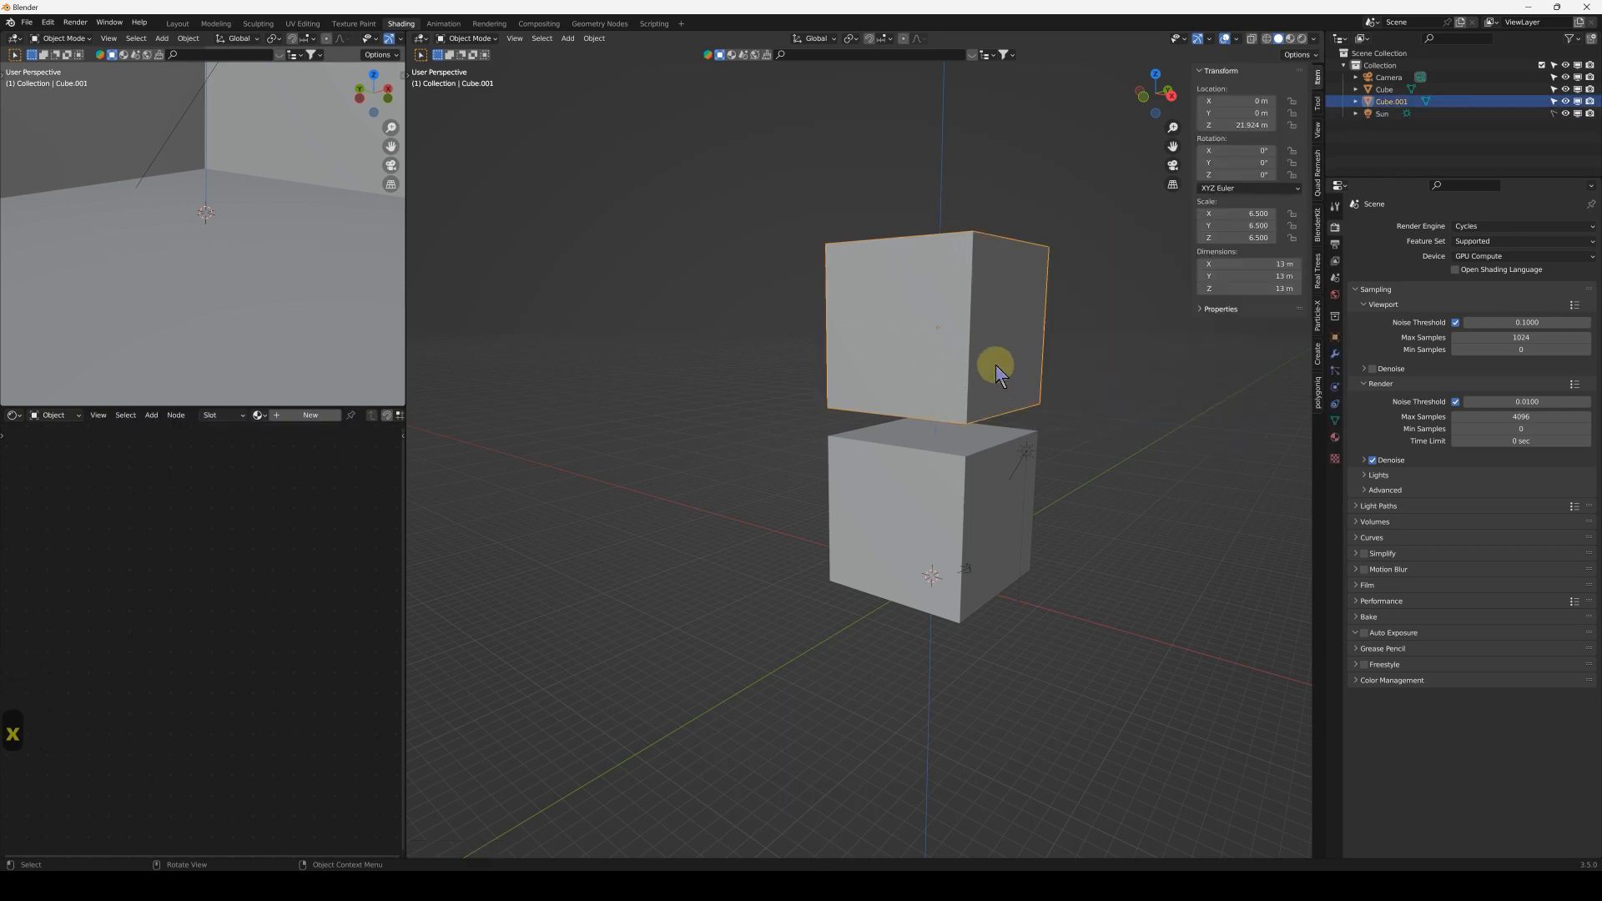
# Step: Create a linked duplicate of the lower cube and place it about 20 m away in the negative X direction
pyautogui.click(951, 507)
pyautogui.moveTo(948, 511); pyautogui.dragTo(948, 453, button='middle')
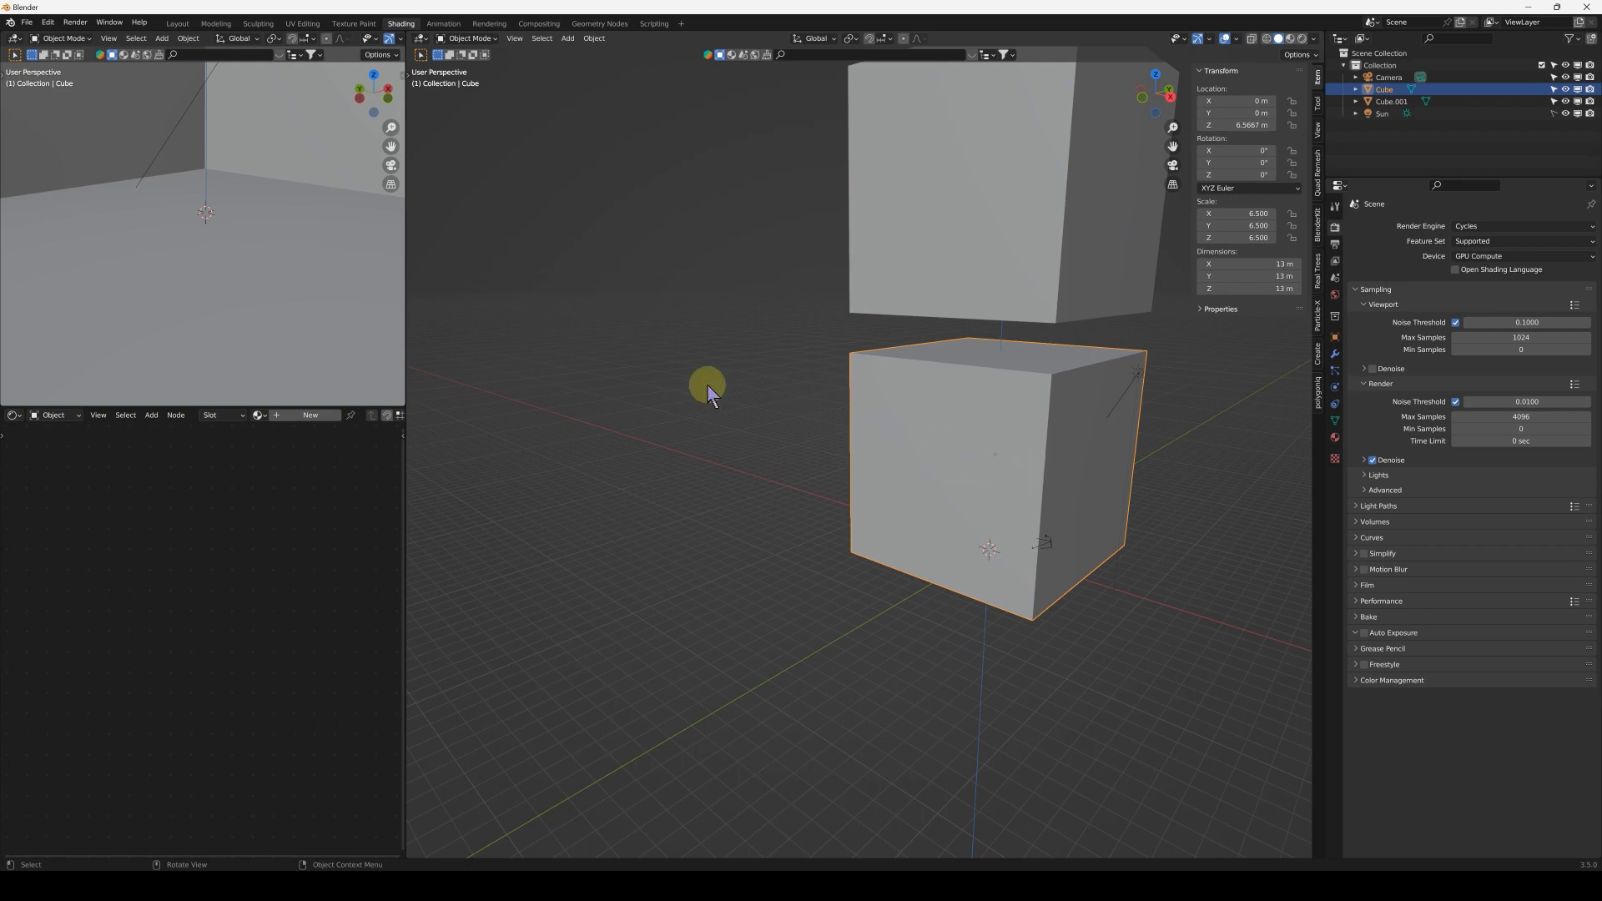
pyautogui.moveTo(895, 442); pyautogui.dragTo(926, 444, button='middle')
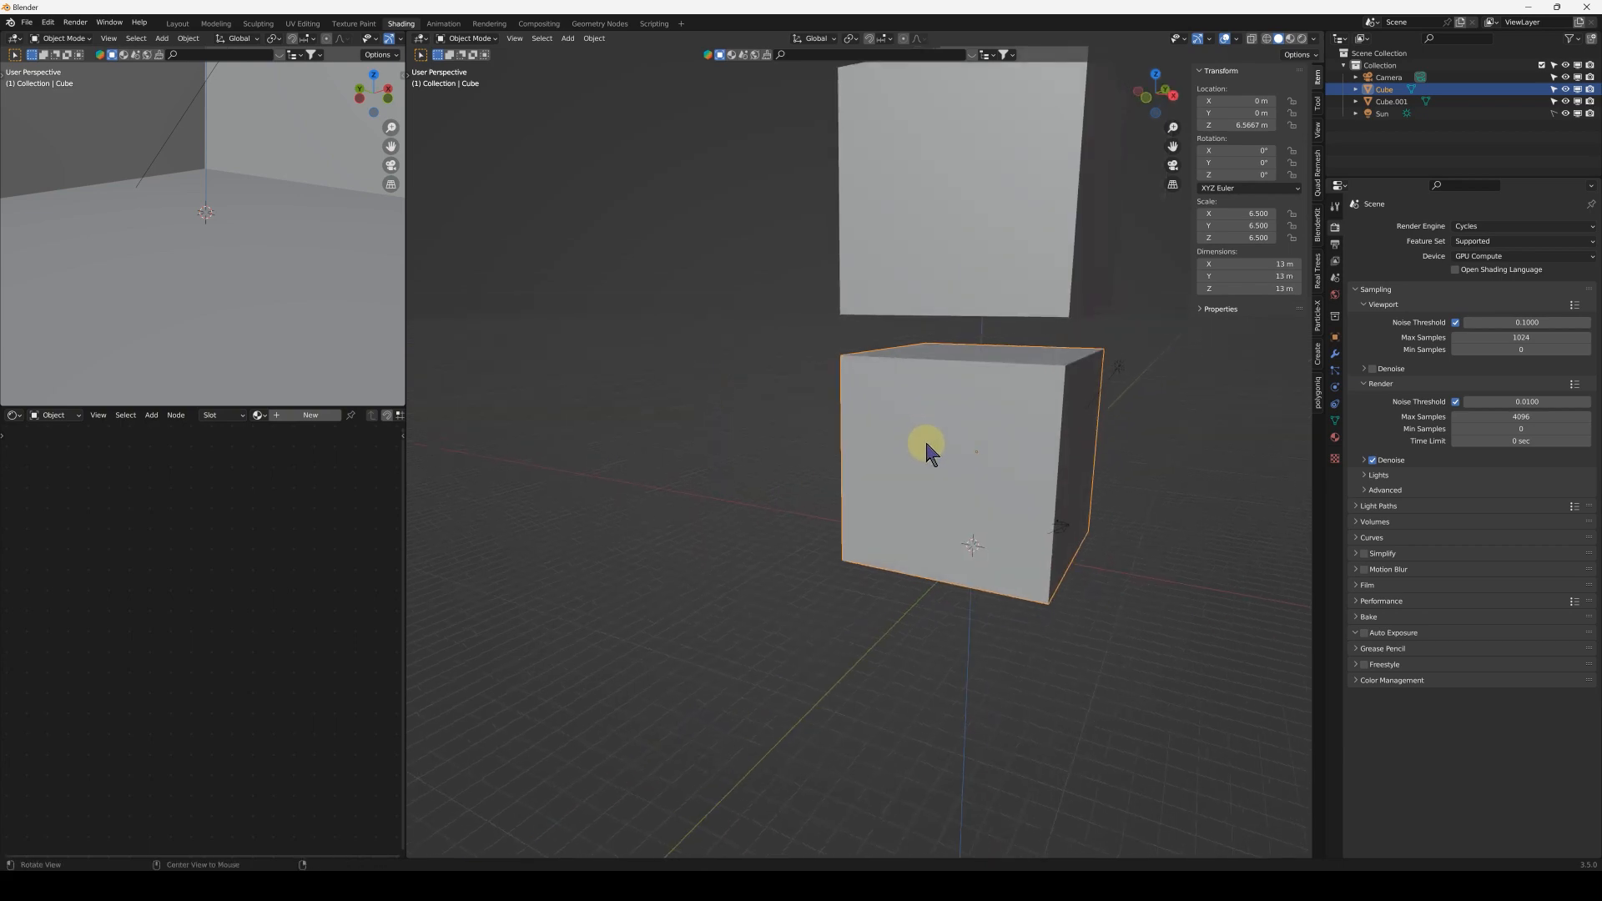
pyautogui.hotkey('alt', 'd')
pyautogui.press('x')
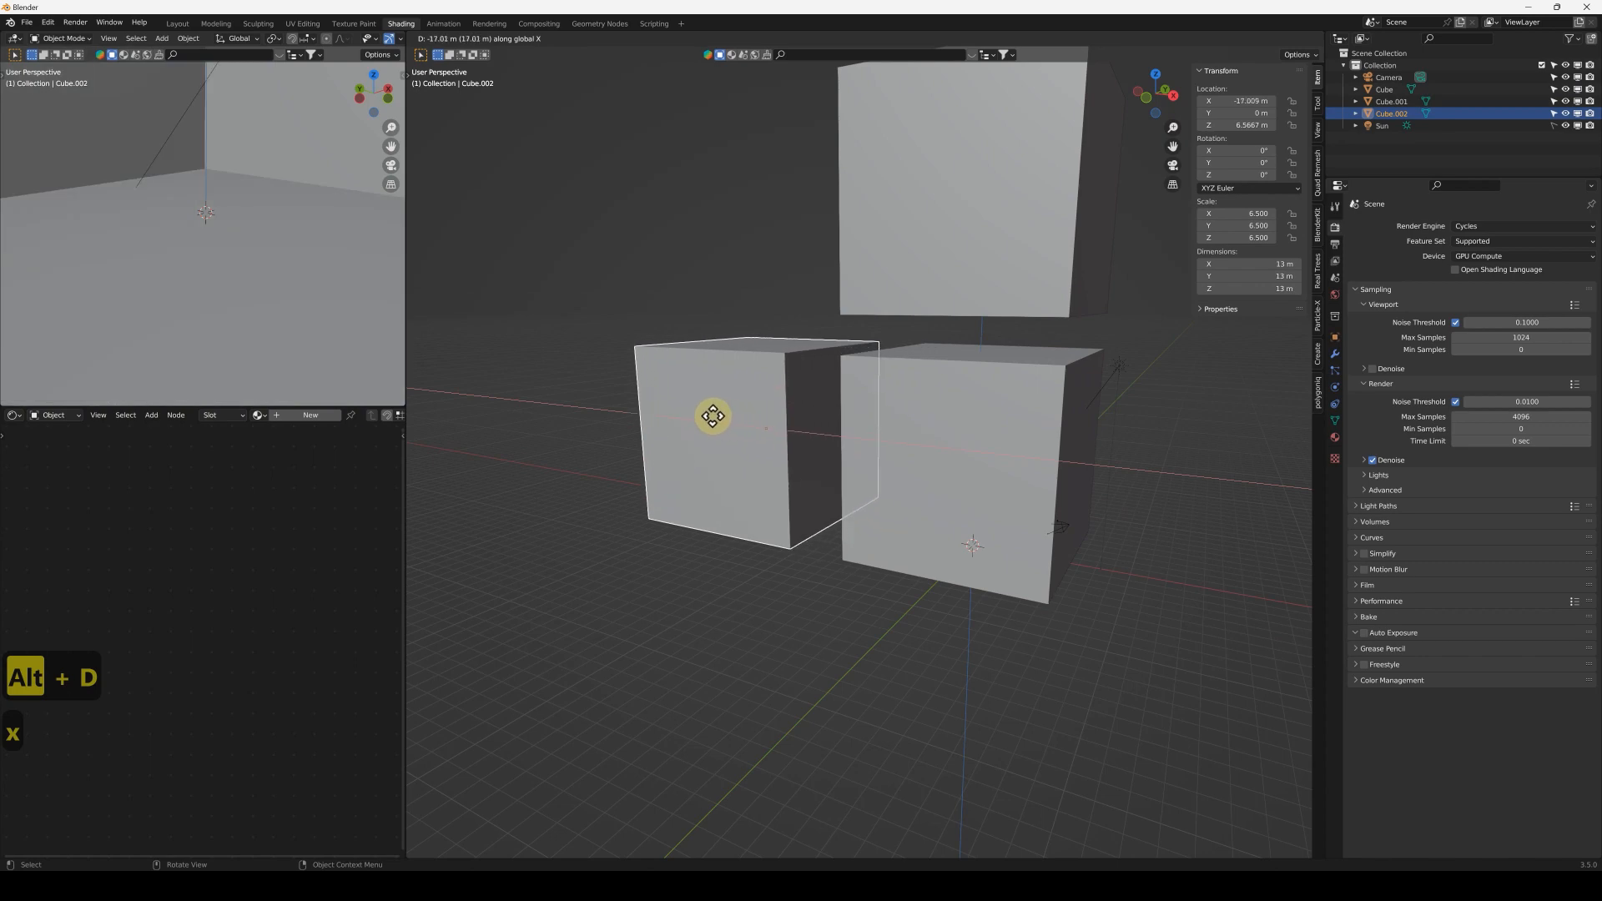
pyautogui.click(691, 413)
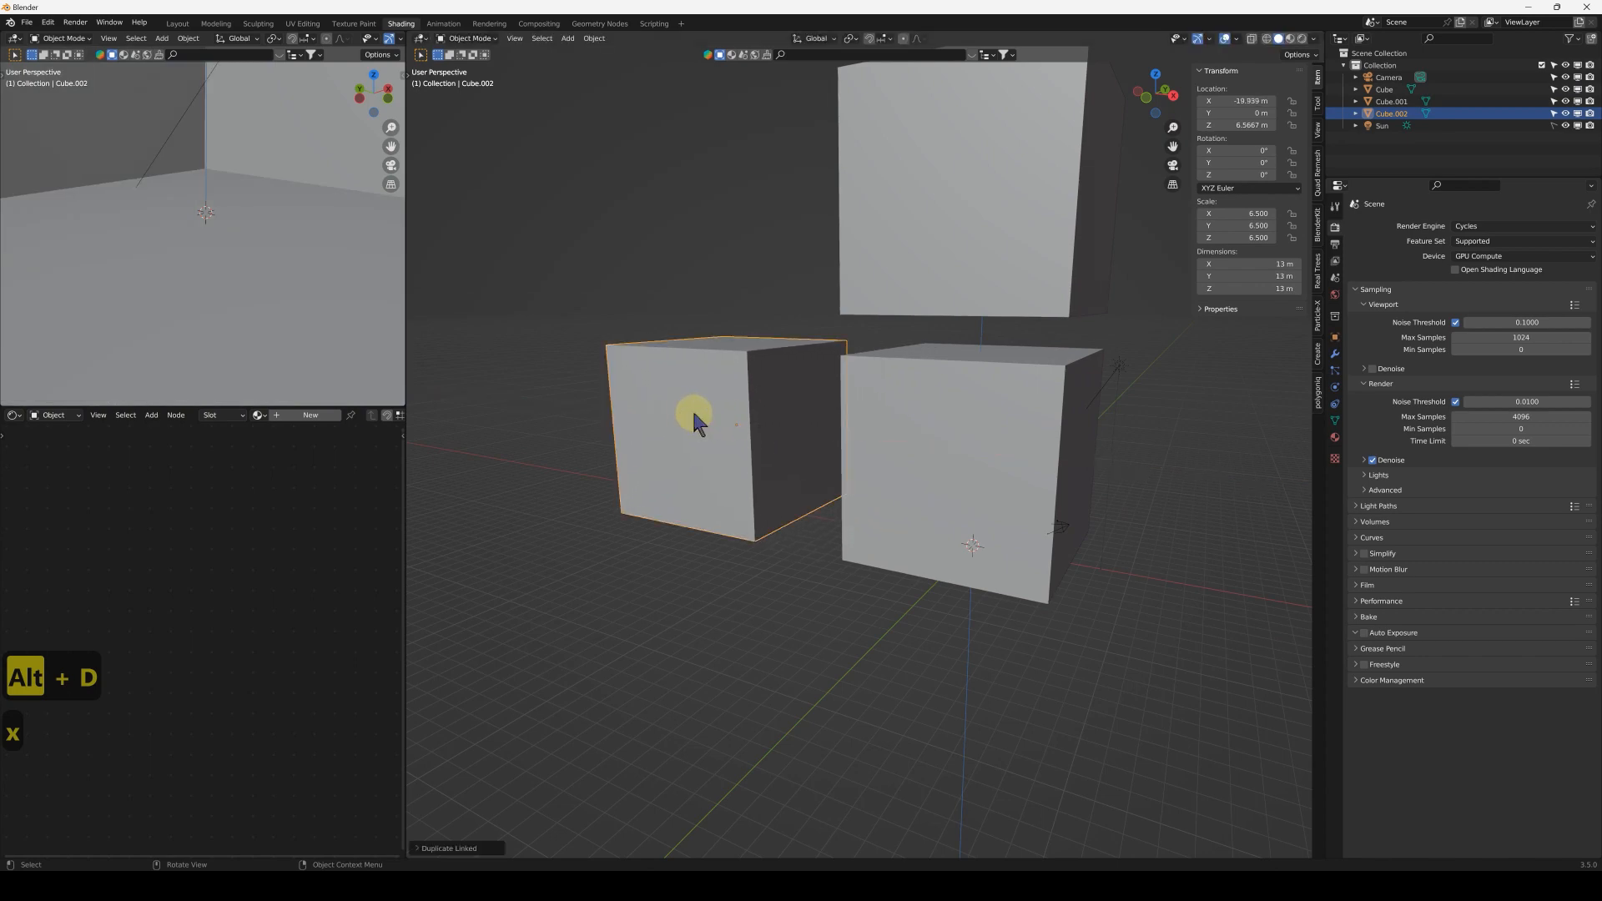
# Step: Try moving one top corner vertex of the original lower cube in Edit Mode to test the linked mesh, and return to Object Mode
pyautogui.click(923, 426)
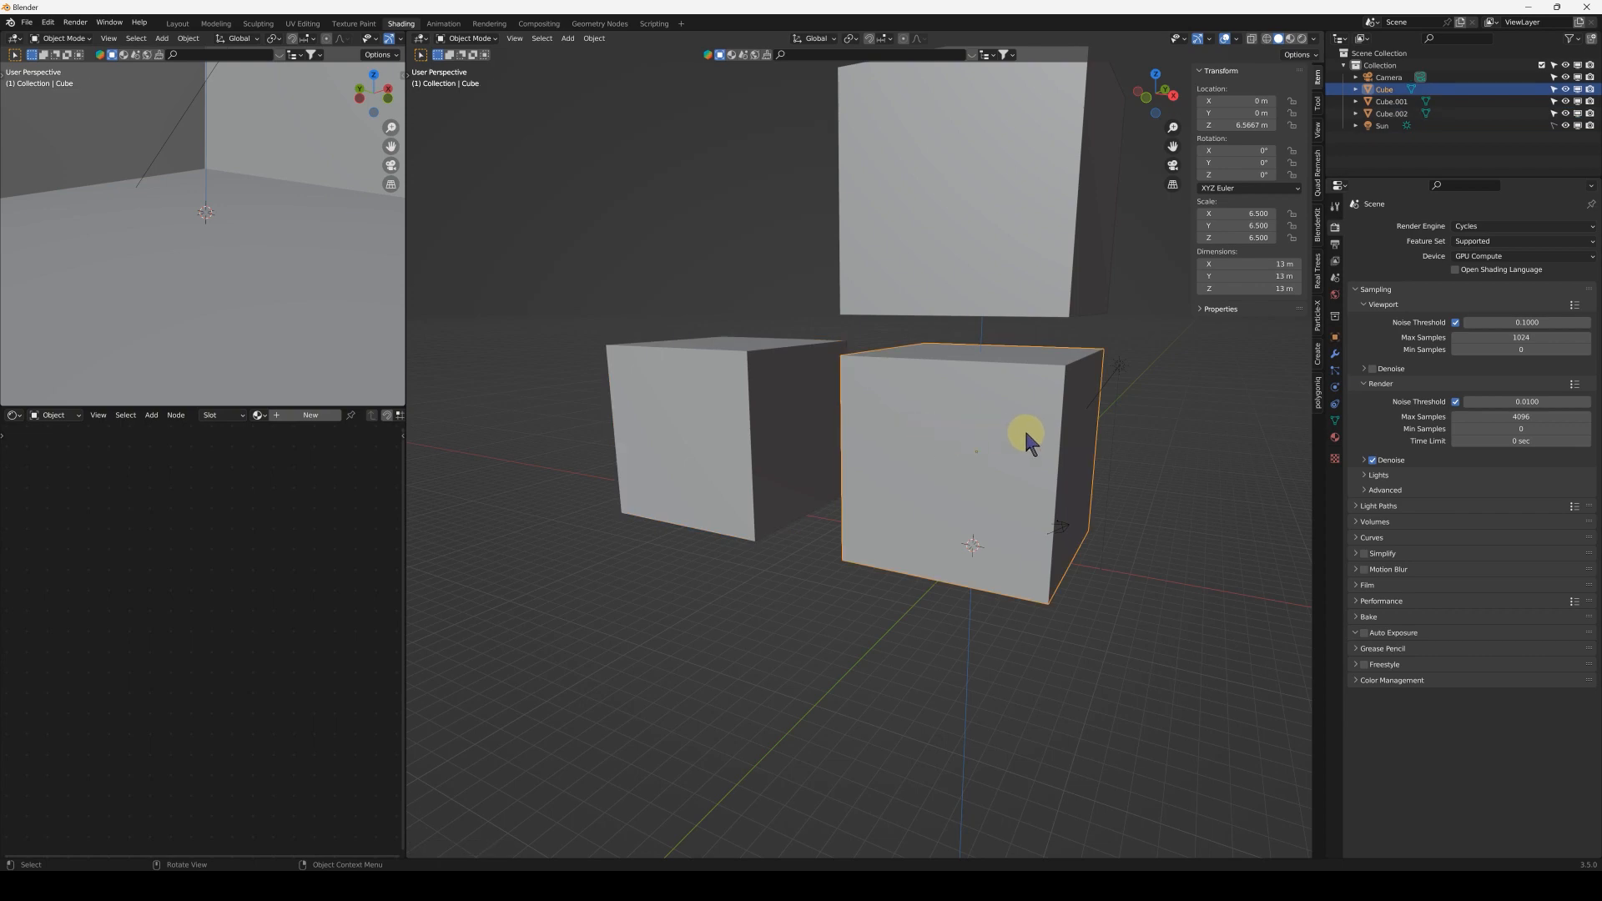
pyautogui.press('Tab')
pyautogui.click(1075, 364)
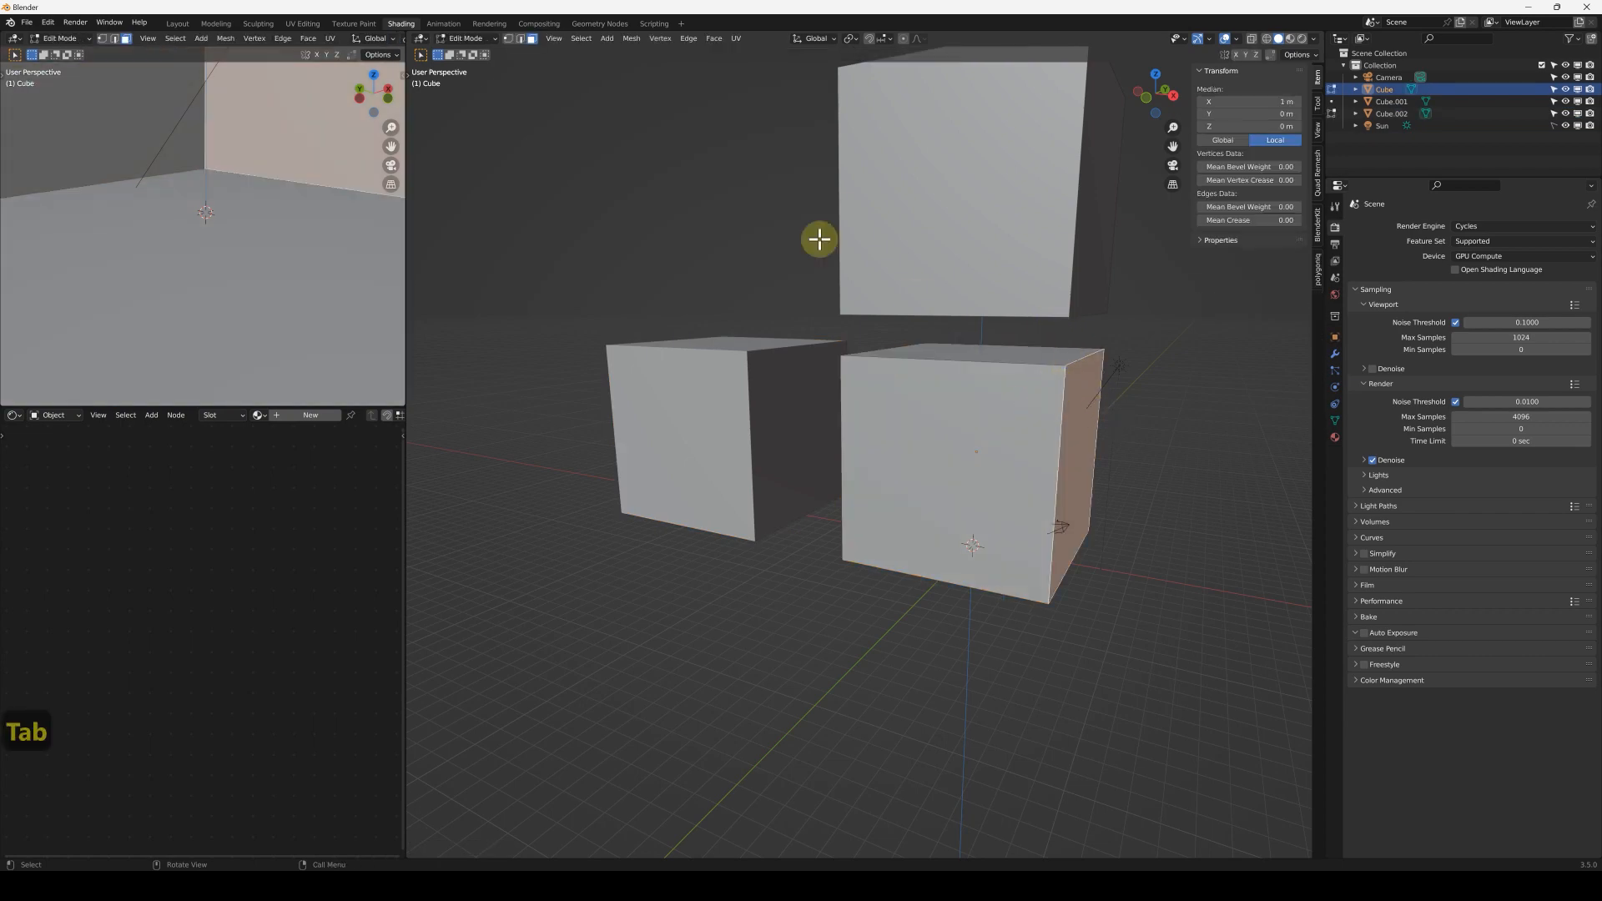
pyautogui.click(508, 39)
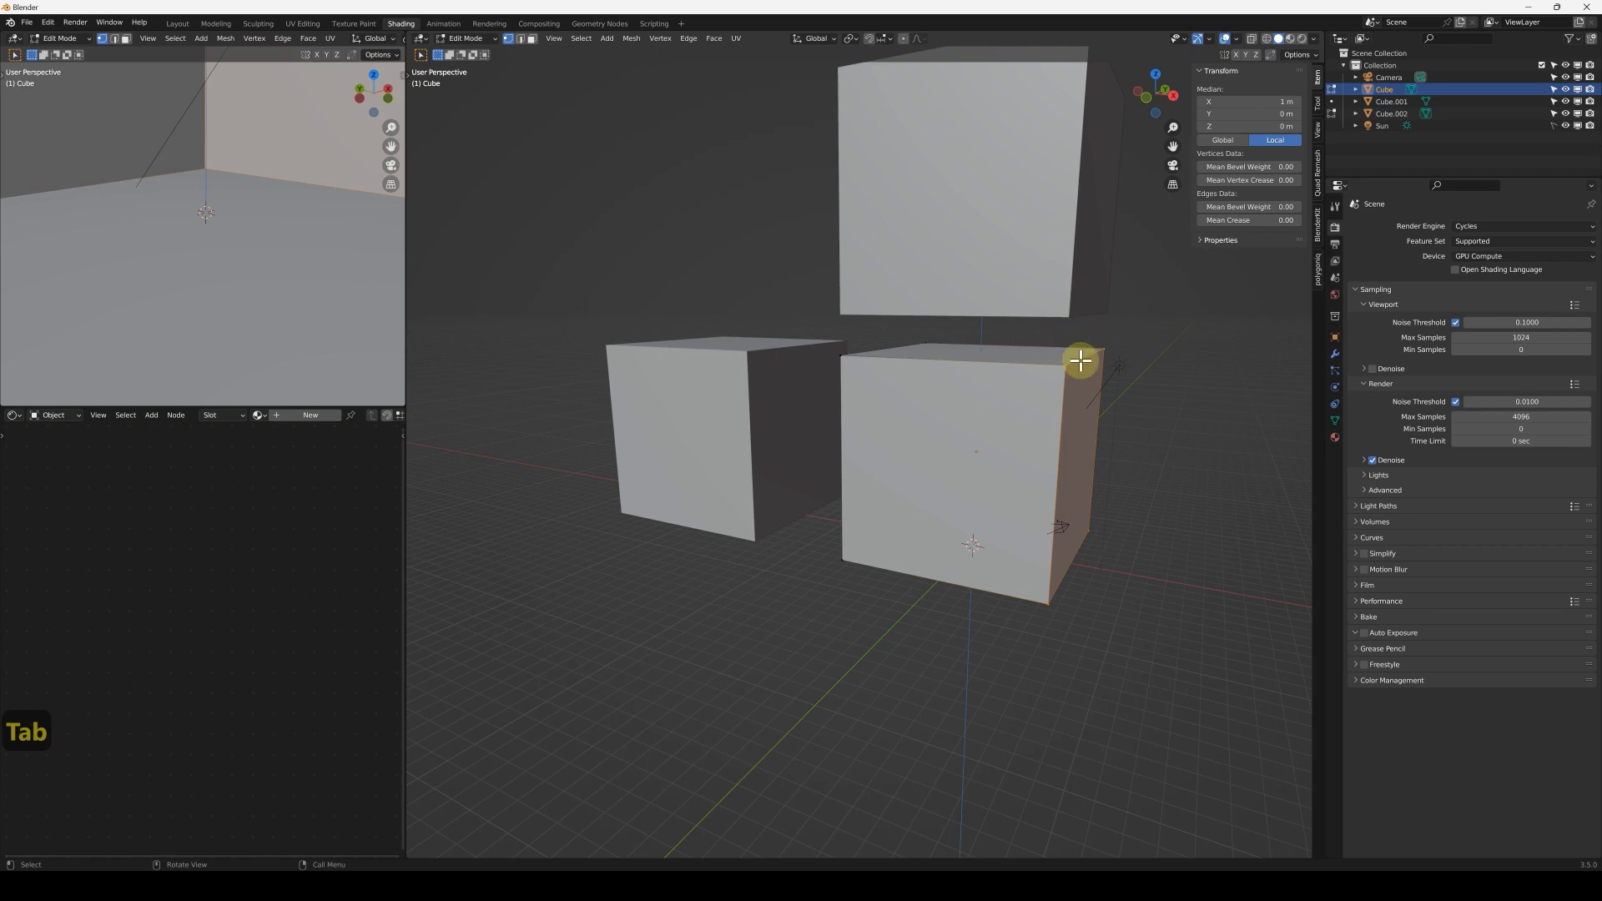
pyautogui.click(1067, 365)
pyautogui.press('g')
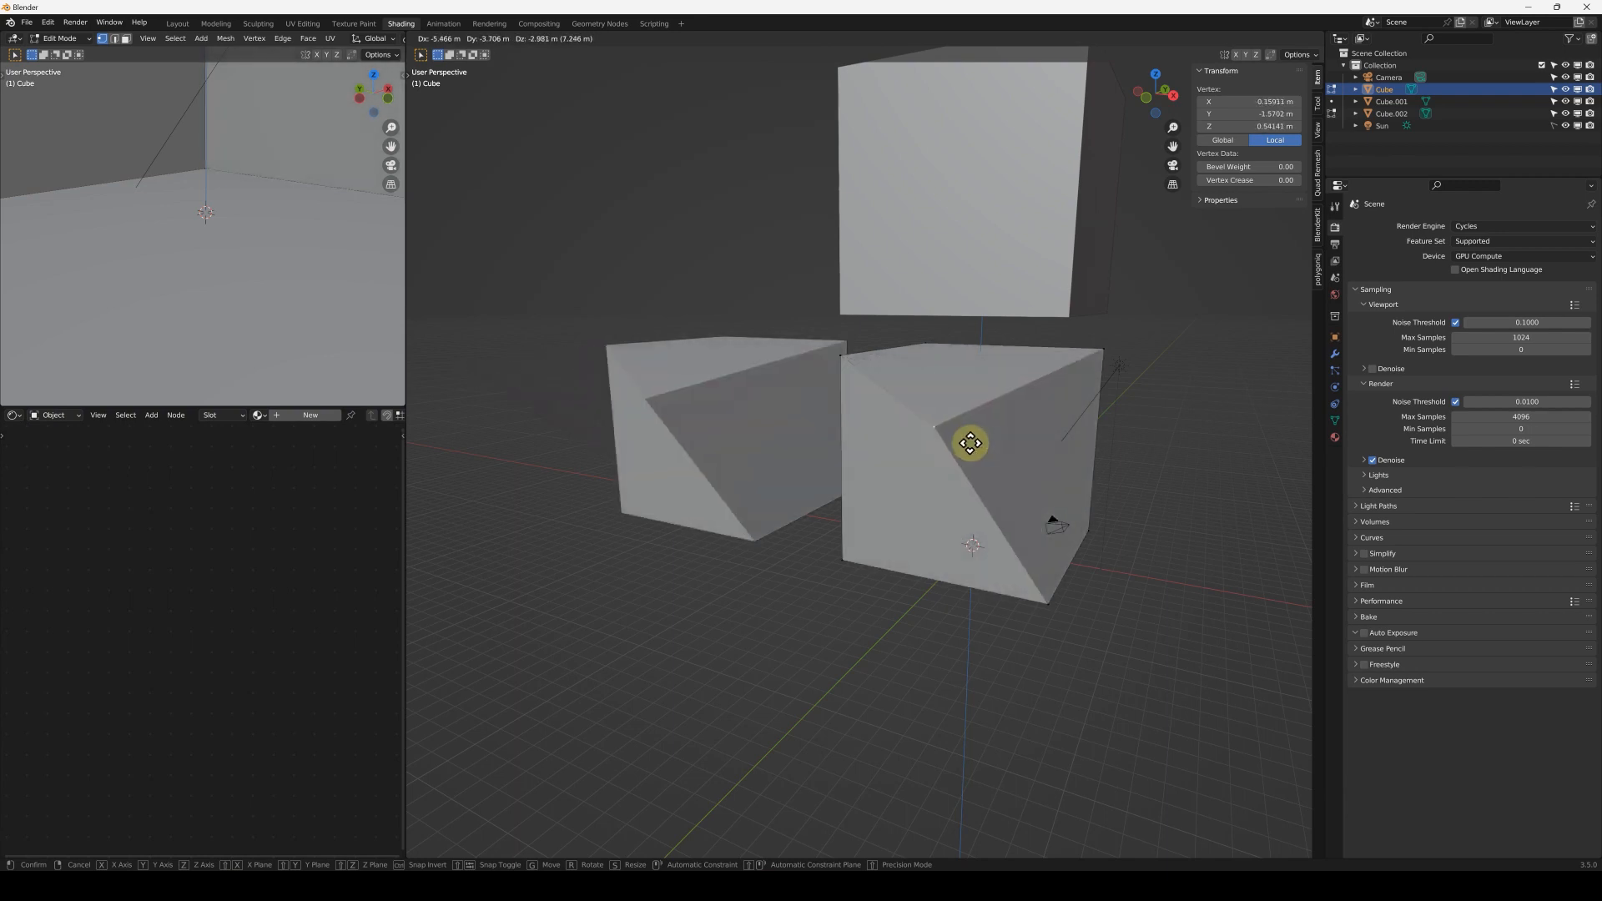
pyautogui.press('Escape')
pyautogui.press('Tab')
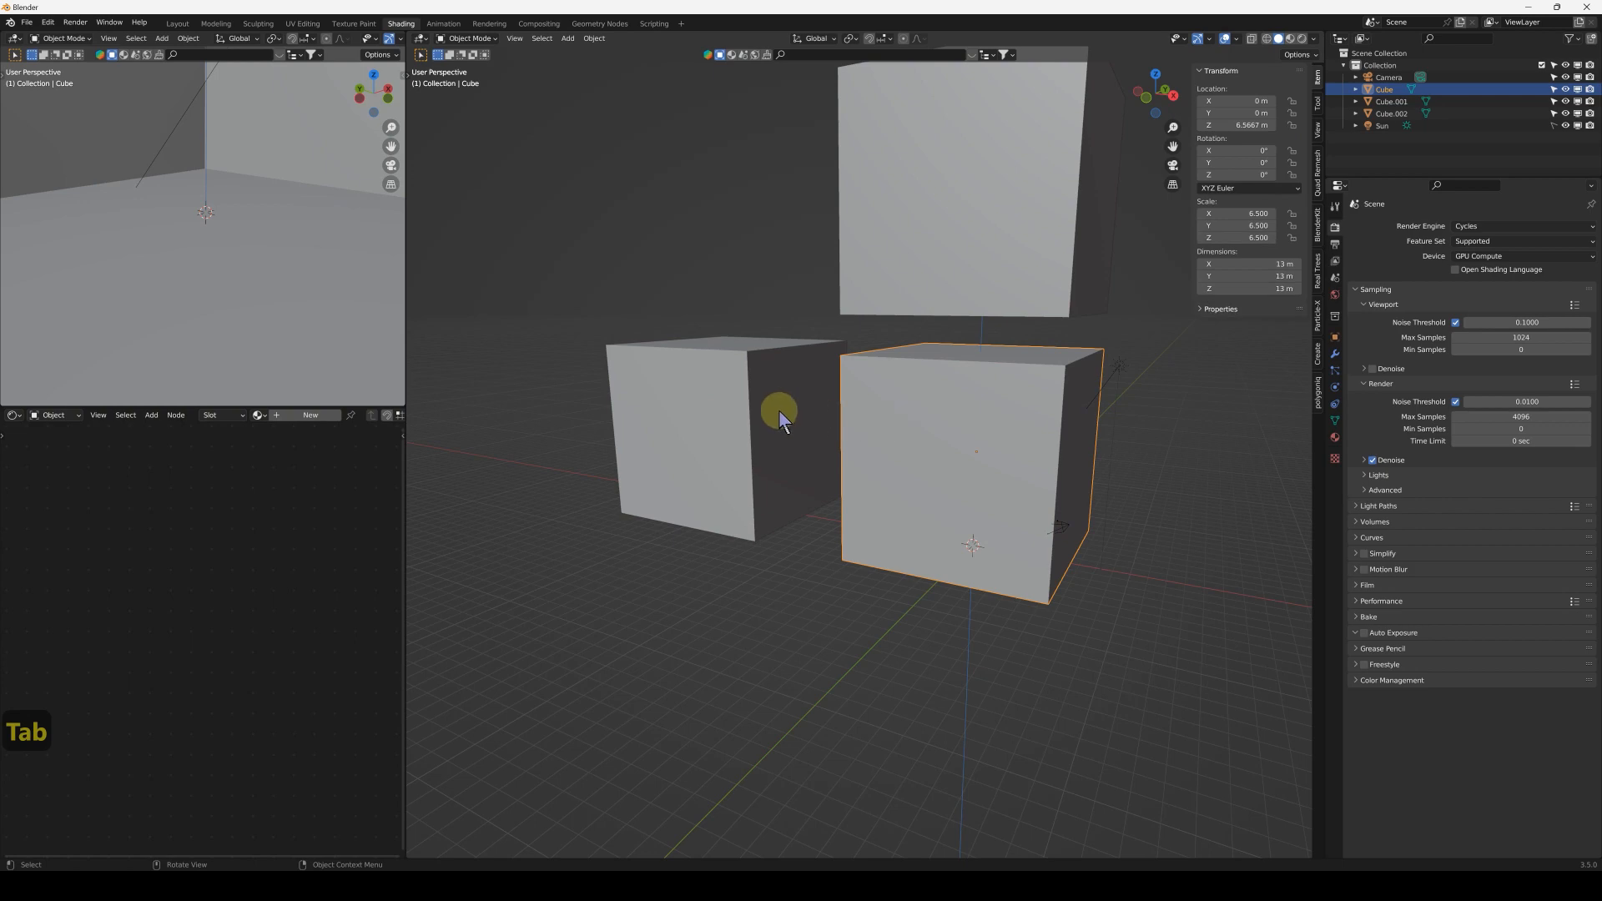
# Step: Delete the linked duplicate beside the lower cube and select the original lower cube
pyautogui.click(779, 411)
pyautogui.press('x')
pyautogui.click(779, 412)
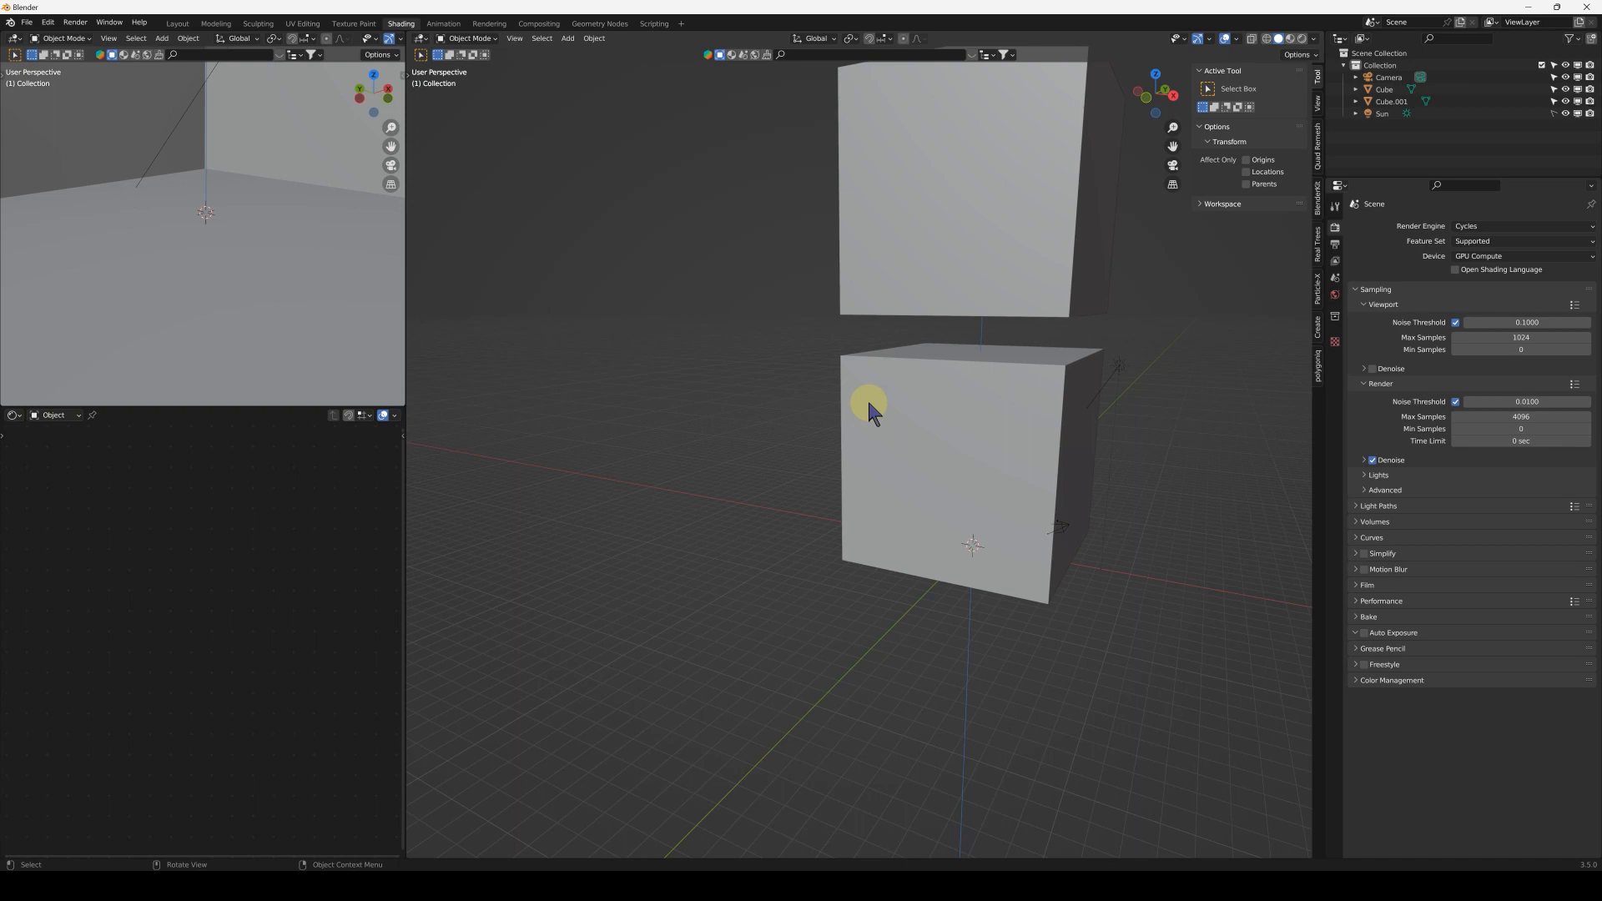
pyautogui.click(921, 418)
# Step: Scale the upper cube down along Z into a flat slab about 2.8 m high
pyautogui.moveTo(947, 414); pyautogui.dragTo(846, 495, button='middle')
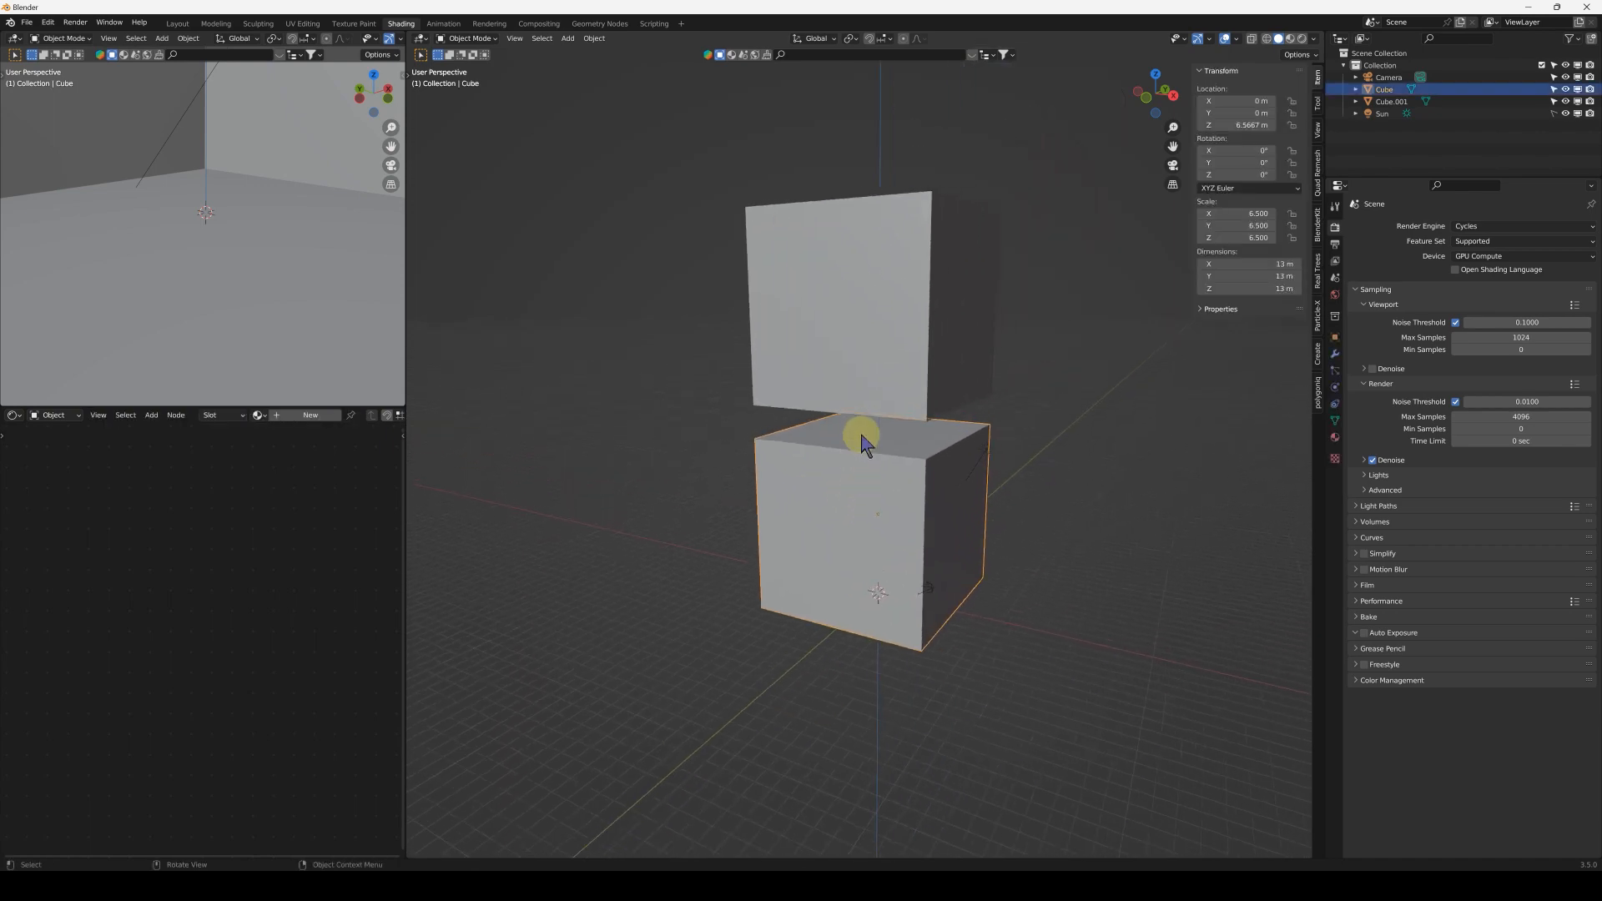
pyautogui.moveTo(878, 367); pyautogui.dragTo(863, 367, button='middle')
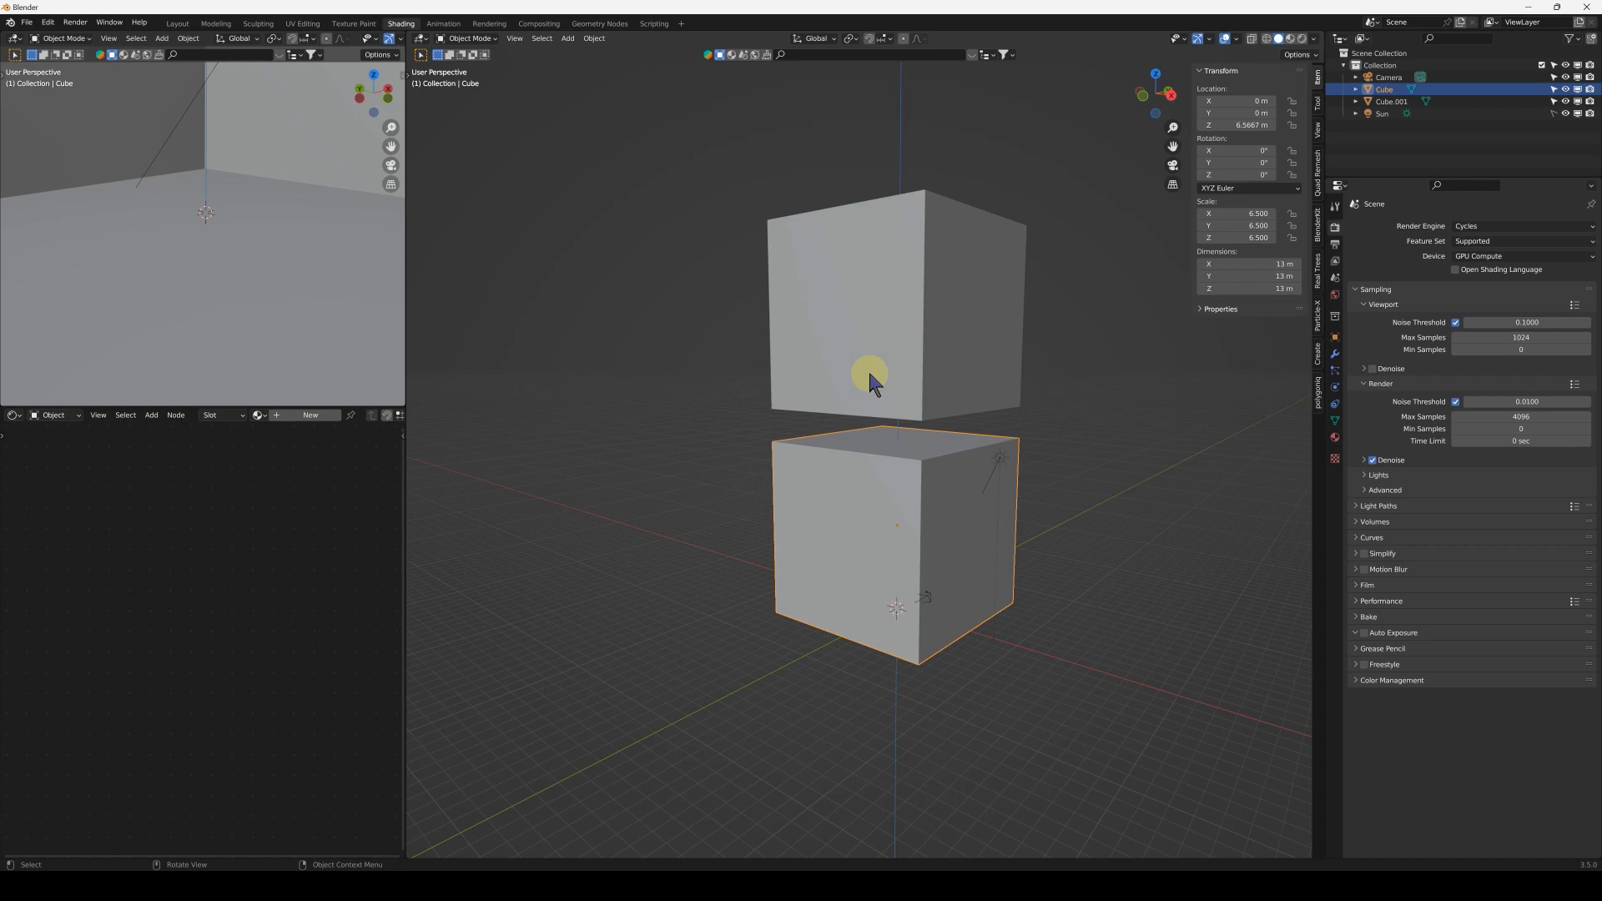
pyautogui.moveTo(867, 369); pyautogui.dragTo(936, 411, button='middle')
pyautogui.click(900, 384)
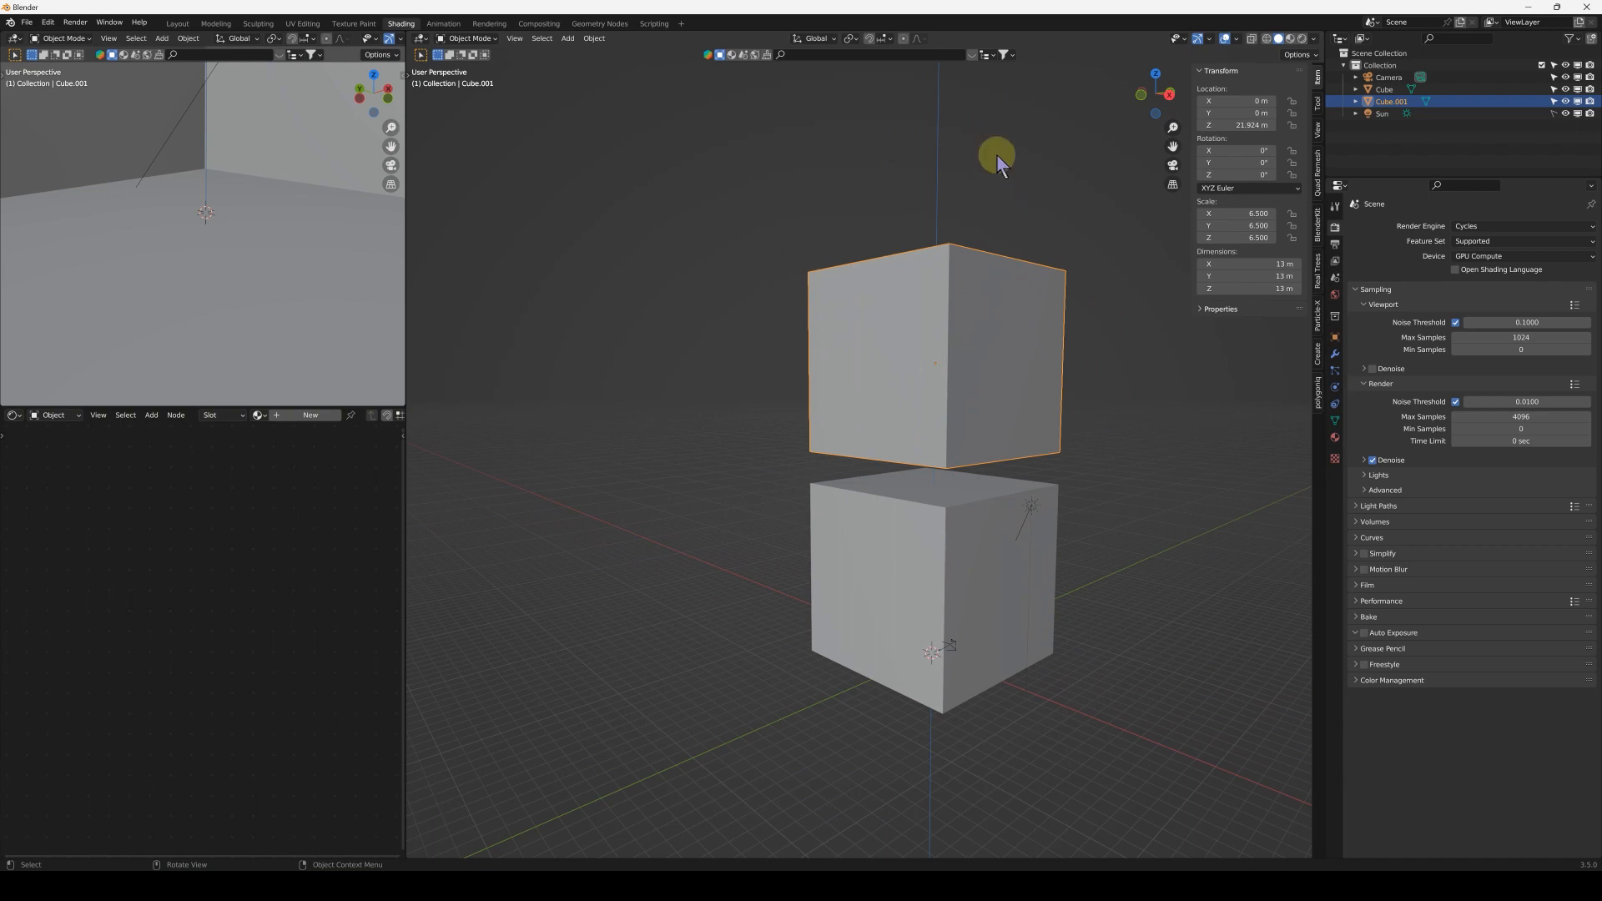
pyautogui.press('s')
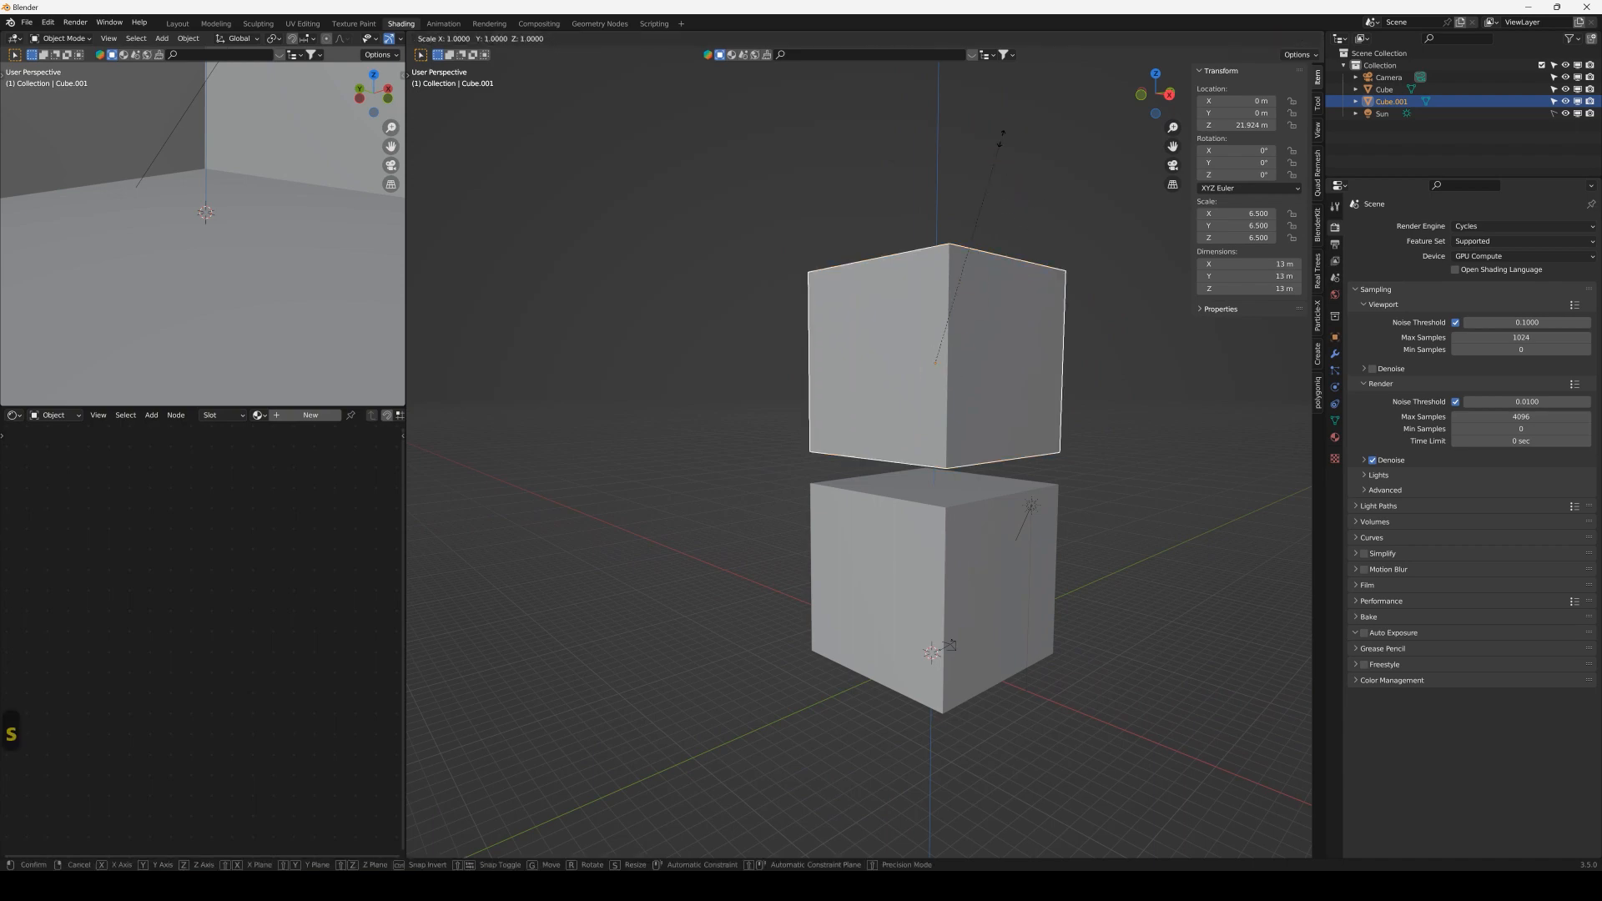
pyautogui.press('z')
pyautogui.click(969, 332)
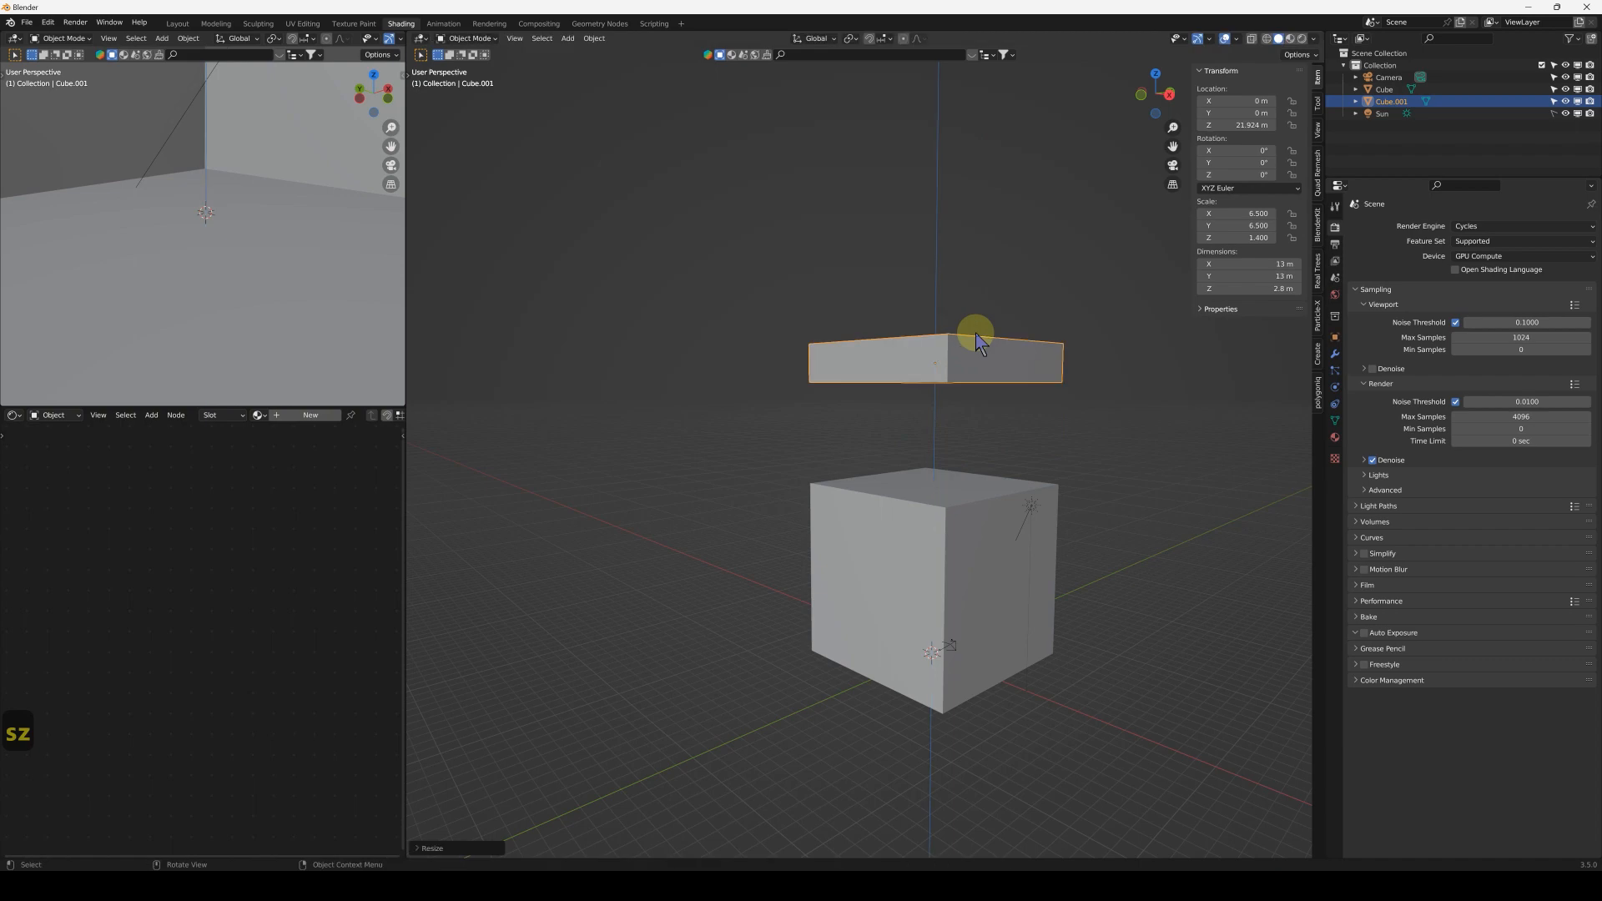
# Step: In Edit Mode, move the slab's negative-Y side face outward about 4.2 m along Y, and return to Object Mode
pyautogui.moveTo(968, 361)
pyautogui.mouseDown(button='middle')
pyautogui.moveTo(915, 407)
pyautogui.moveTo(976, 357)
pyautogui.mouseUp(button='middle')
pyautogui.scroll(2, 976, 357)
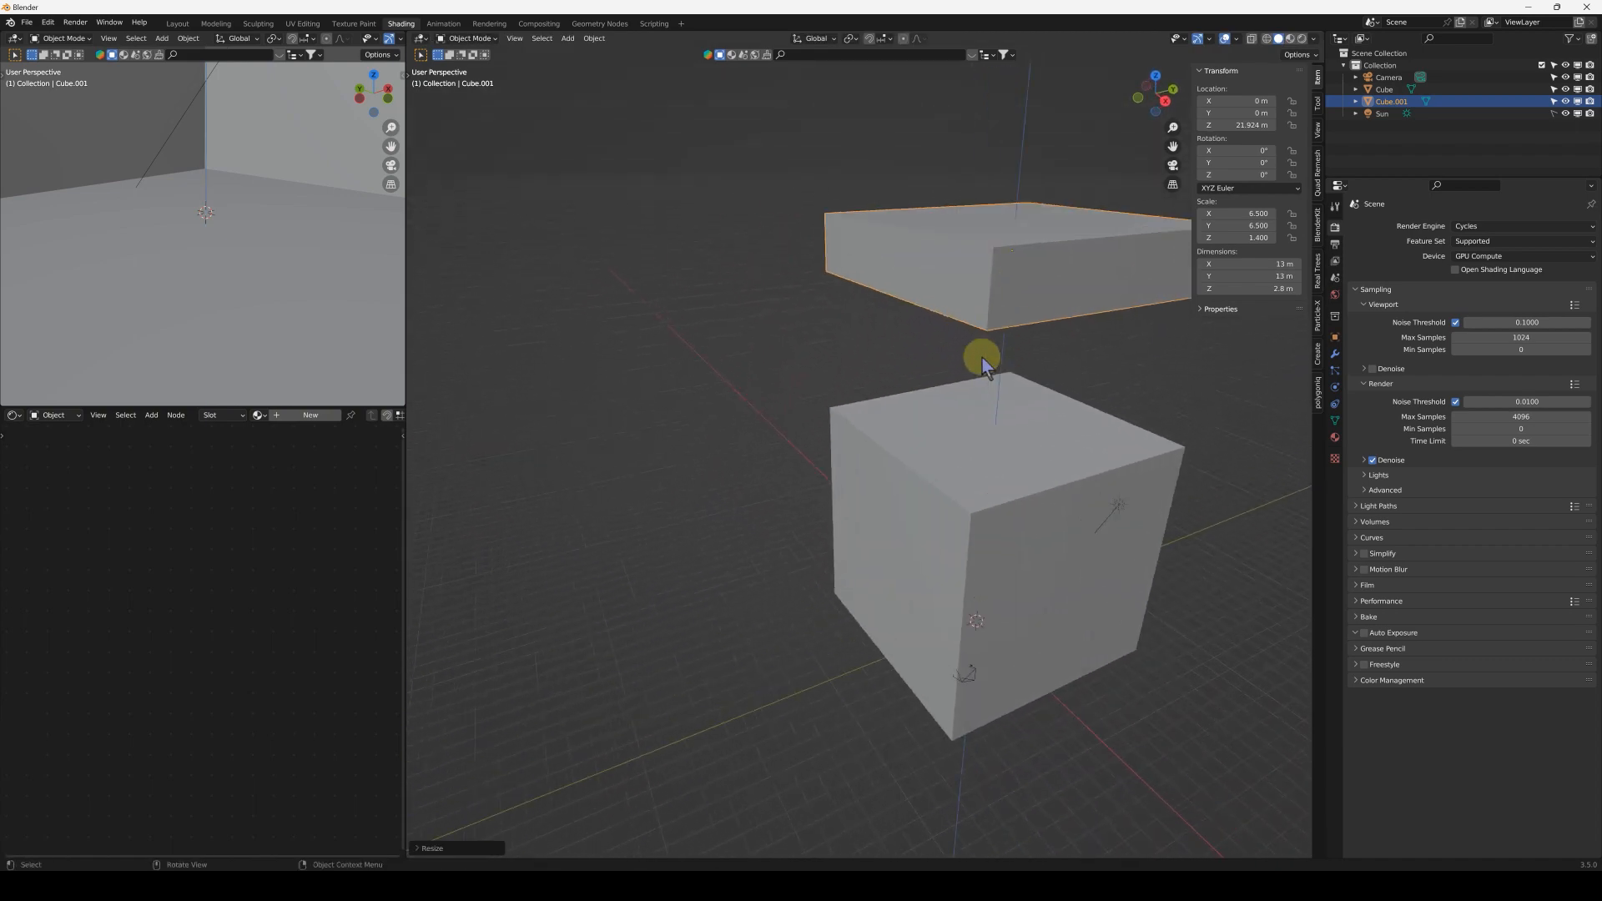
pyautogui.press('Tab')
pyautogui.click(532, 39)
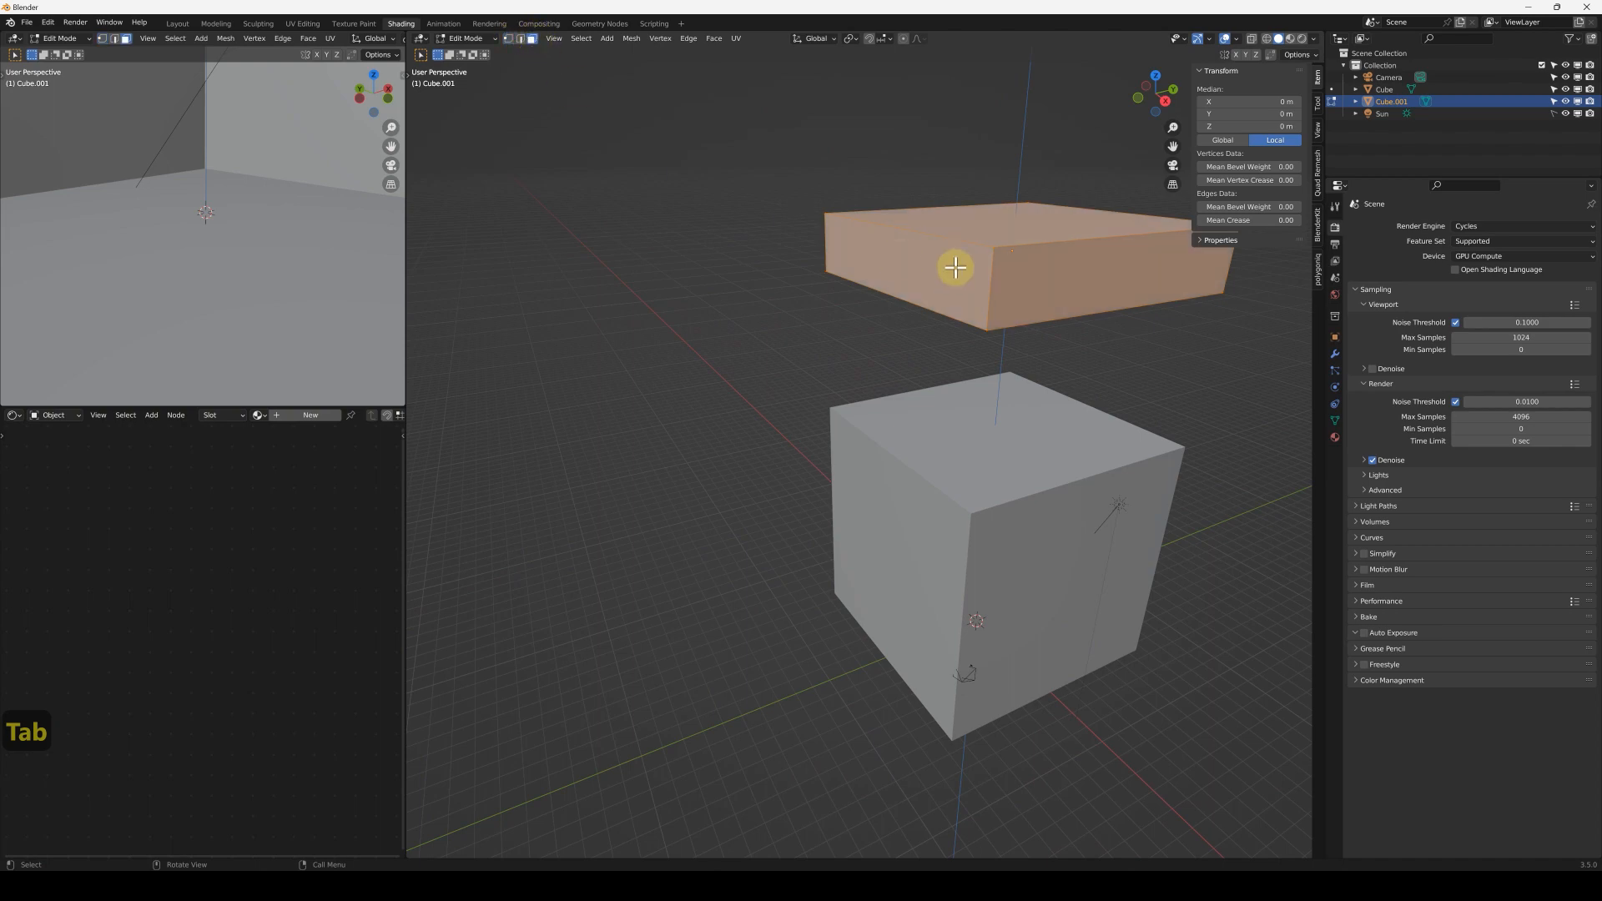
pyautogui.click(975, 273)
pyautogui.moveTo(976, 273); pyautogui.dragTo(967, 286, button='middle')
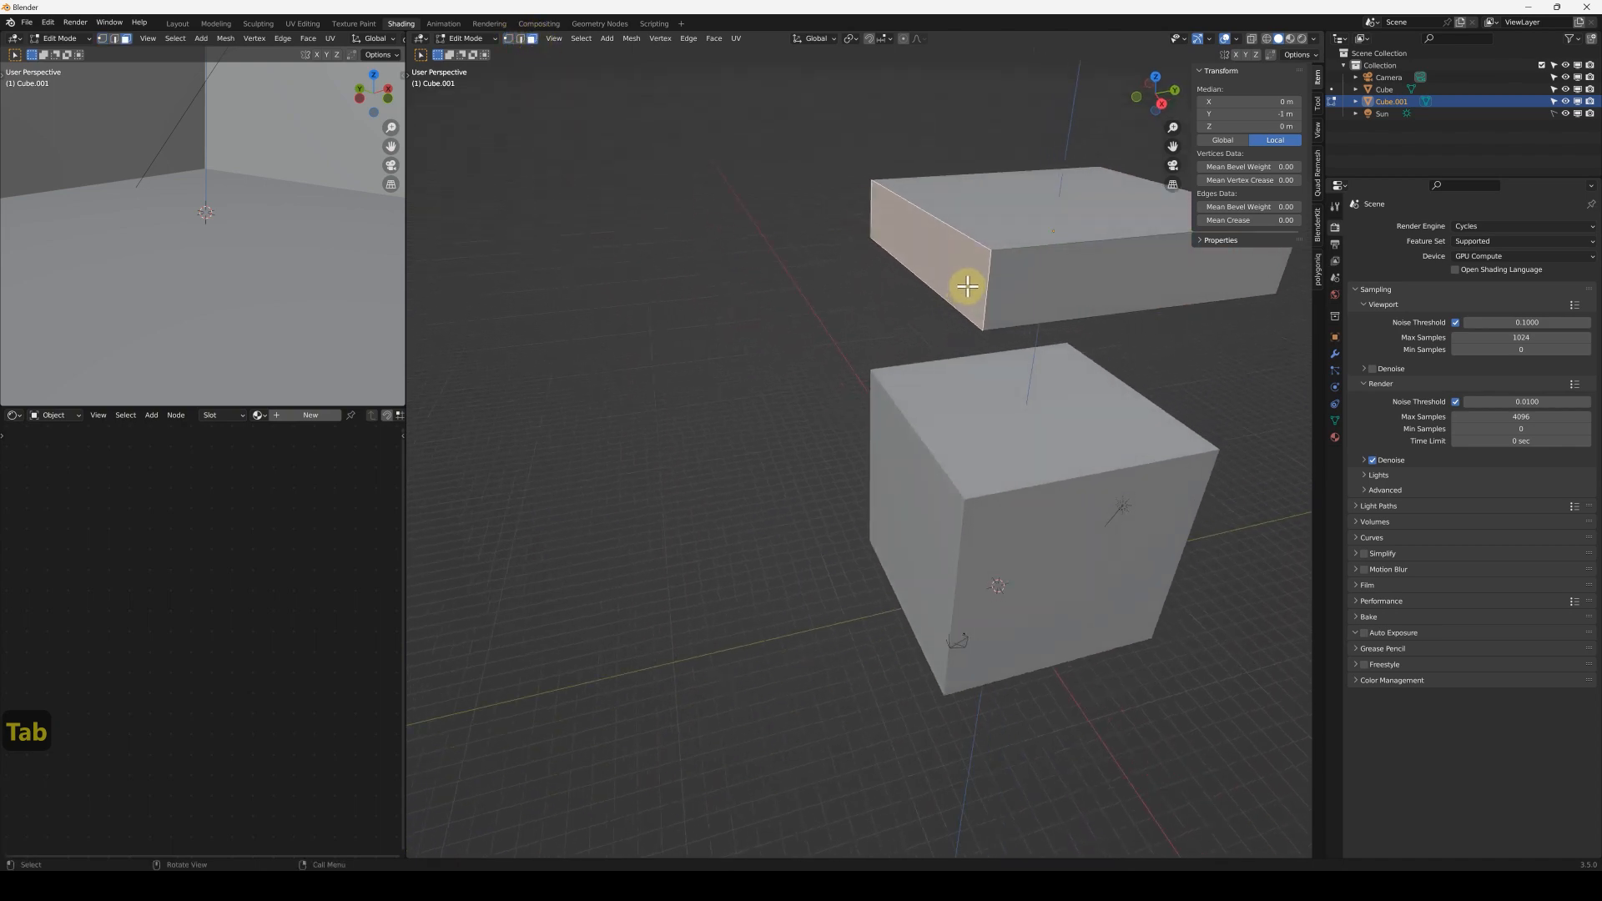
pyautogui.press('g')
pyautogui.press('y')
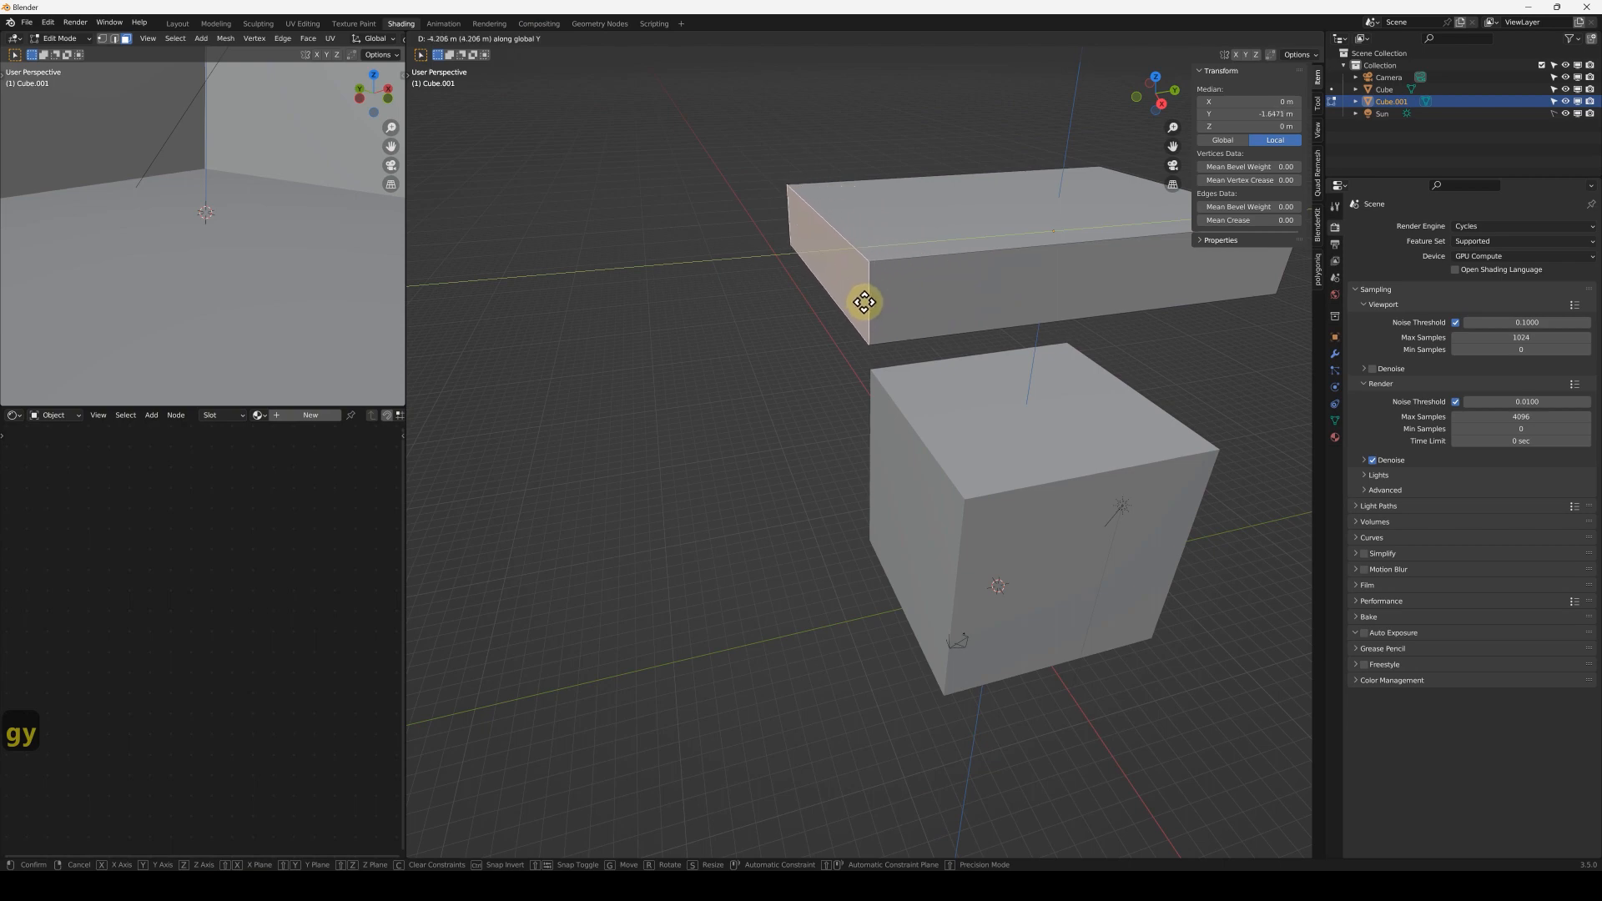
pyautogui.click(864, 302)
pyautogui.press('Tab')
# Step: Lower the slab along Z onto the top of the cube, at a Z location of about 12.4 m
pyautogui.moveTo(886, 304); pyautogui.dragTo(956, 308, button='middle')
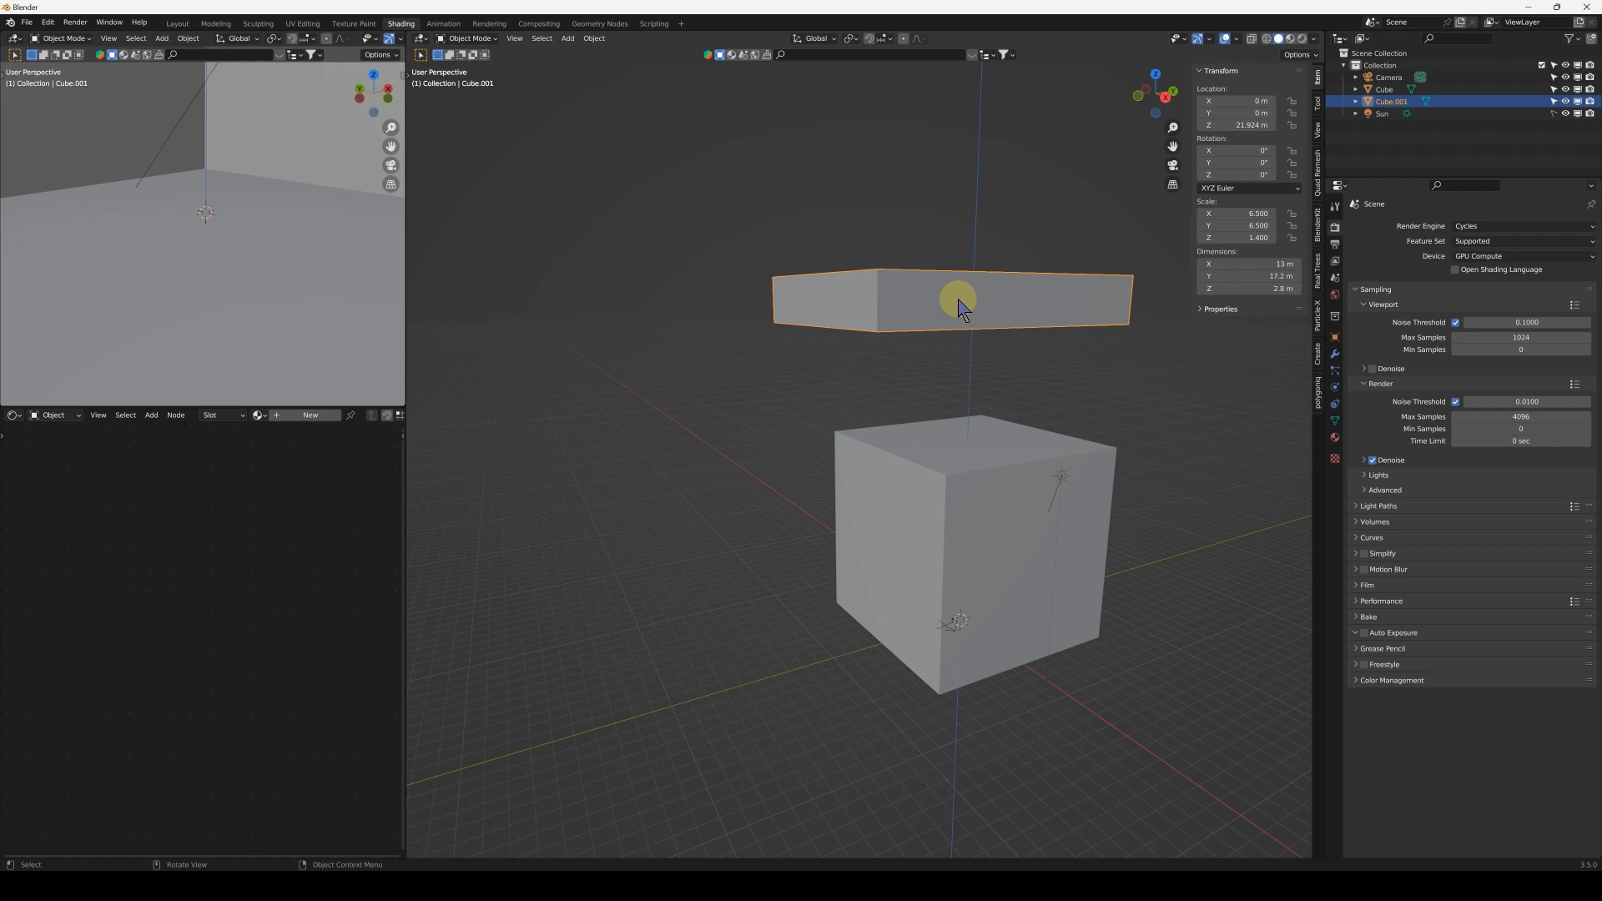
pyautogui.moveTo(968, 318); pyautogui.dragTo(973, 284, button='middle')
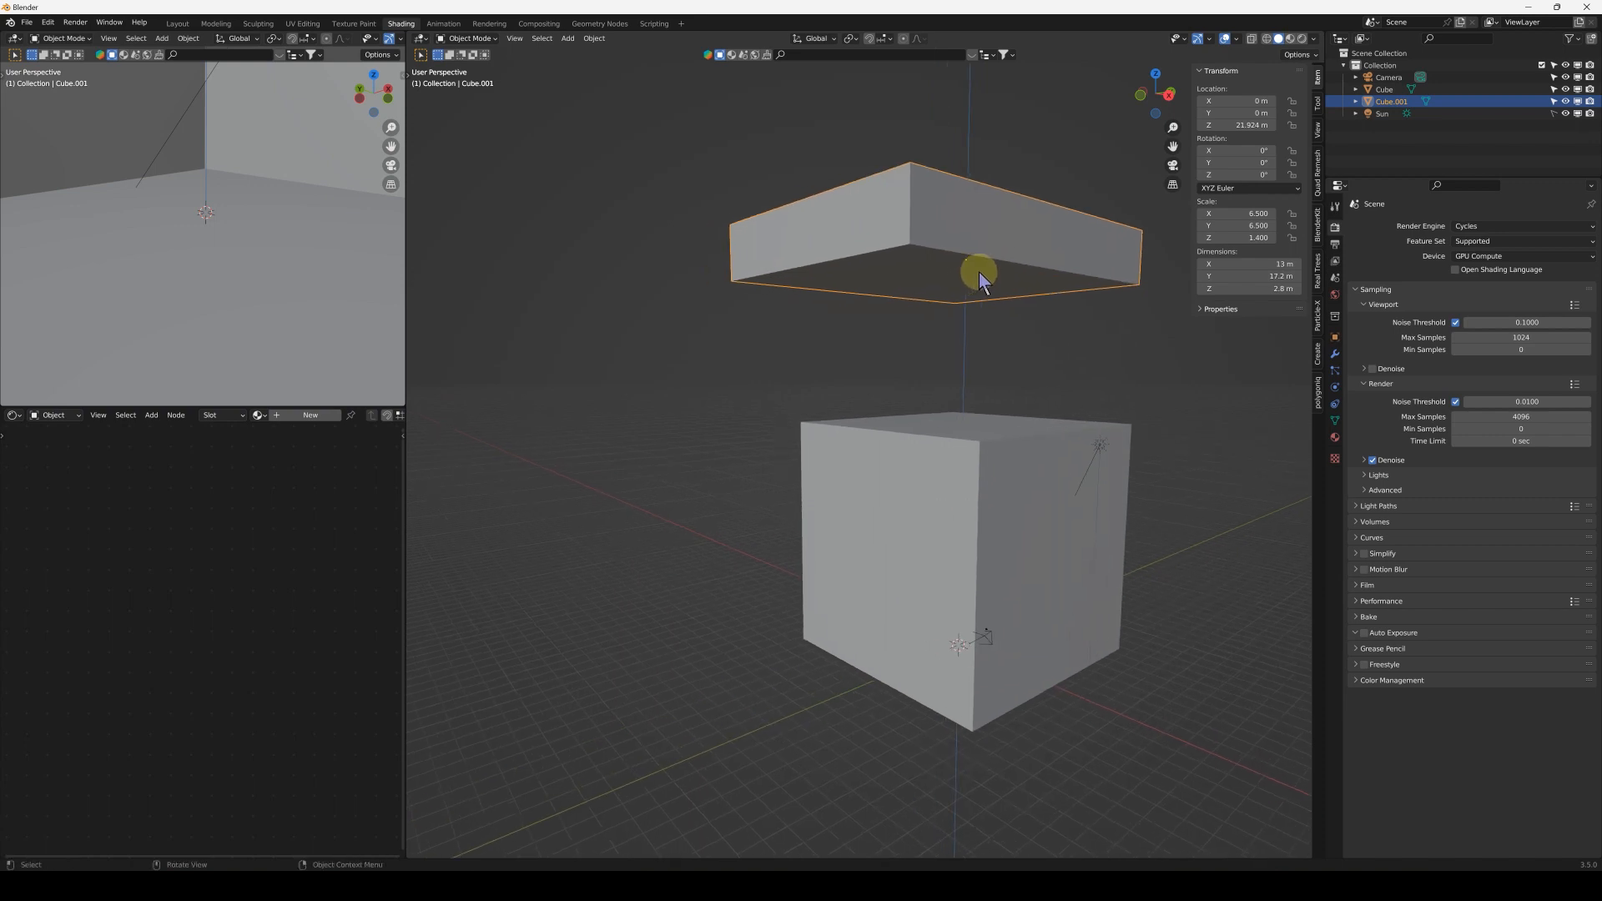
pyautogui.press('g')
pyautogui.press('z')
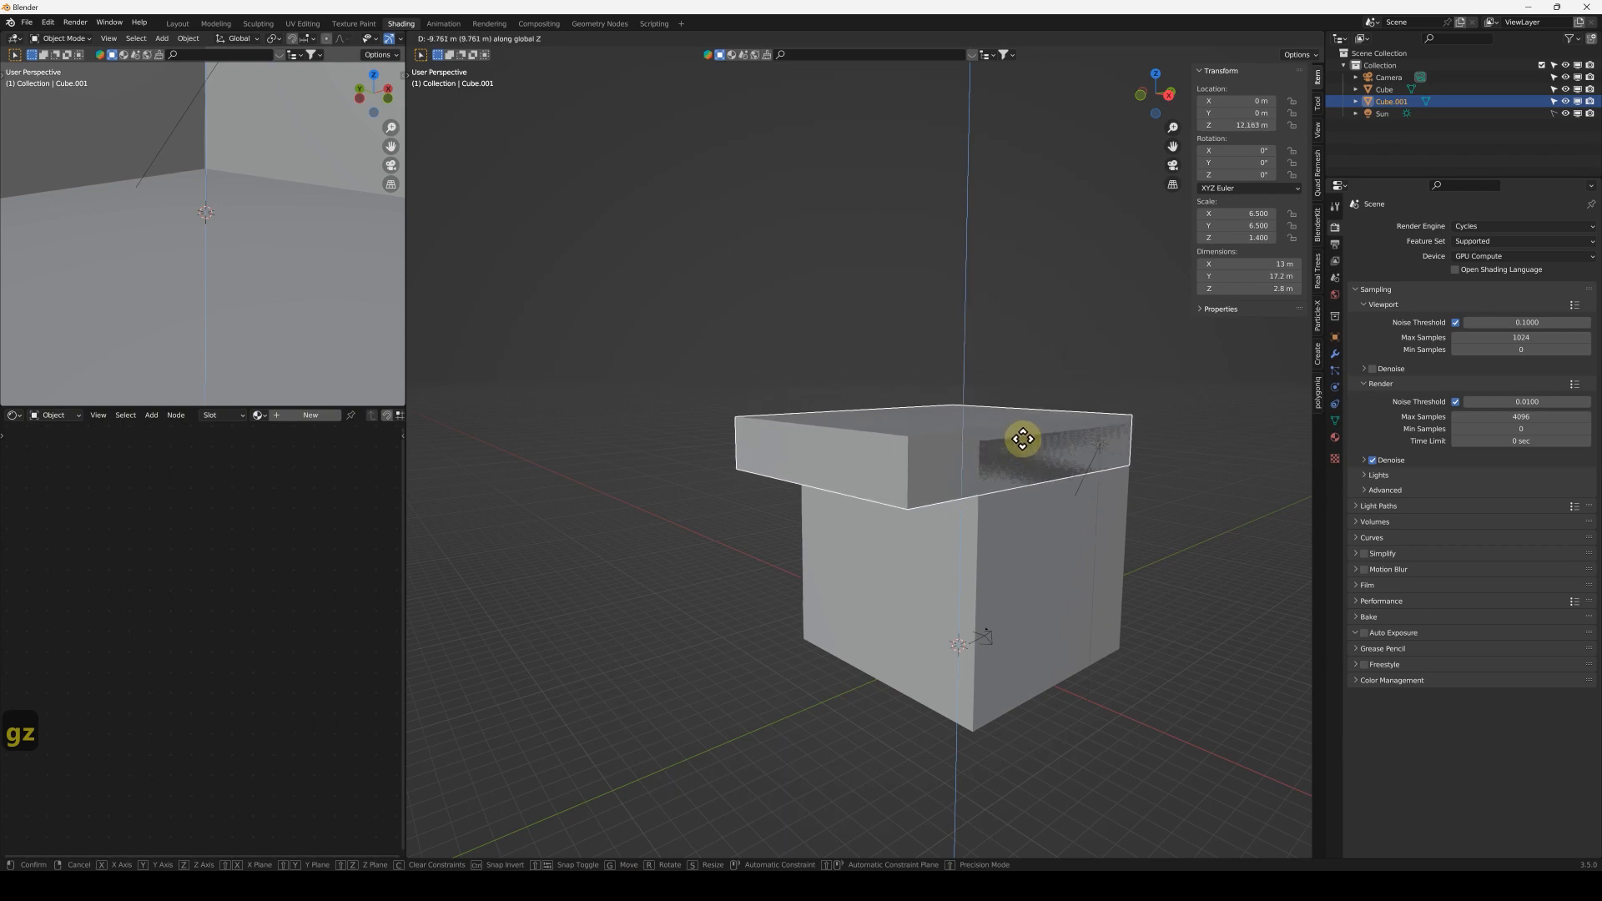
pyautogui.click(1024, 435)
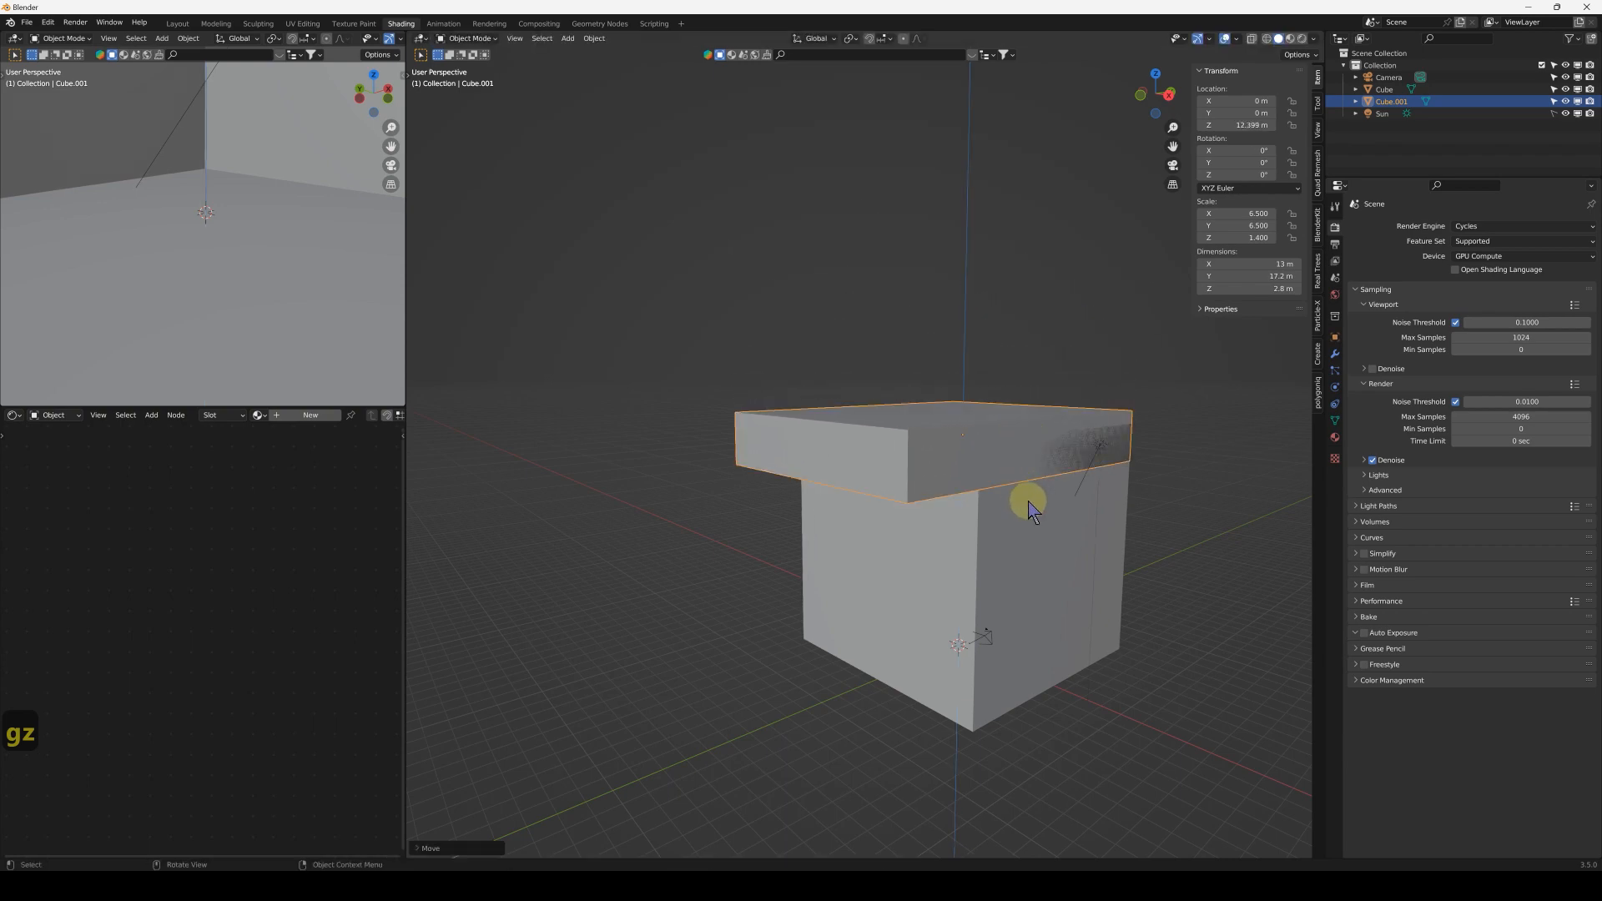
# Step: Examine the overlap between the slab and the lower cube, selecting the positive-X side face of each in Edit Mode
pyautogui.scroll(3, 1027, 501)
pyautogui.moveTo(1126, 458); pyautogui.dragTo(876, 403, button='middle')
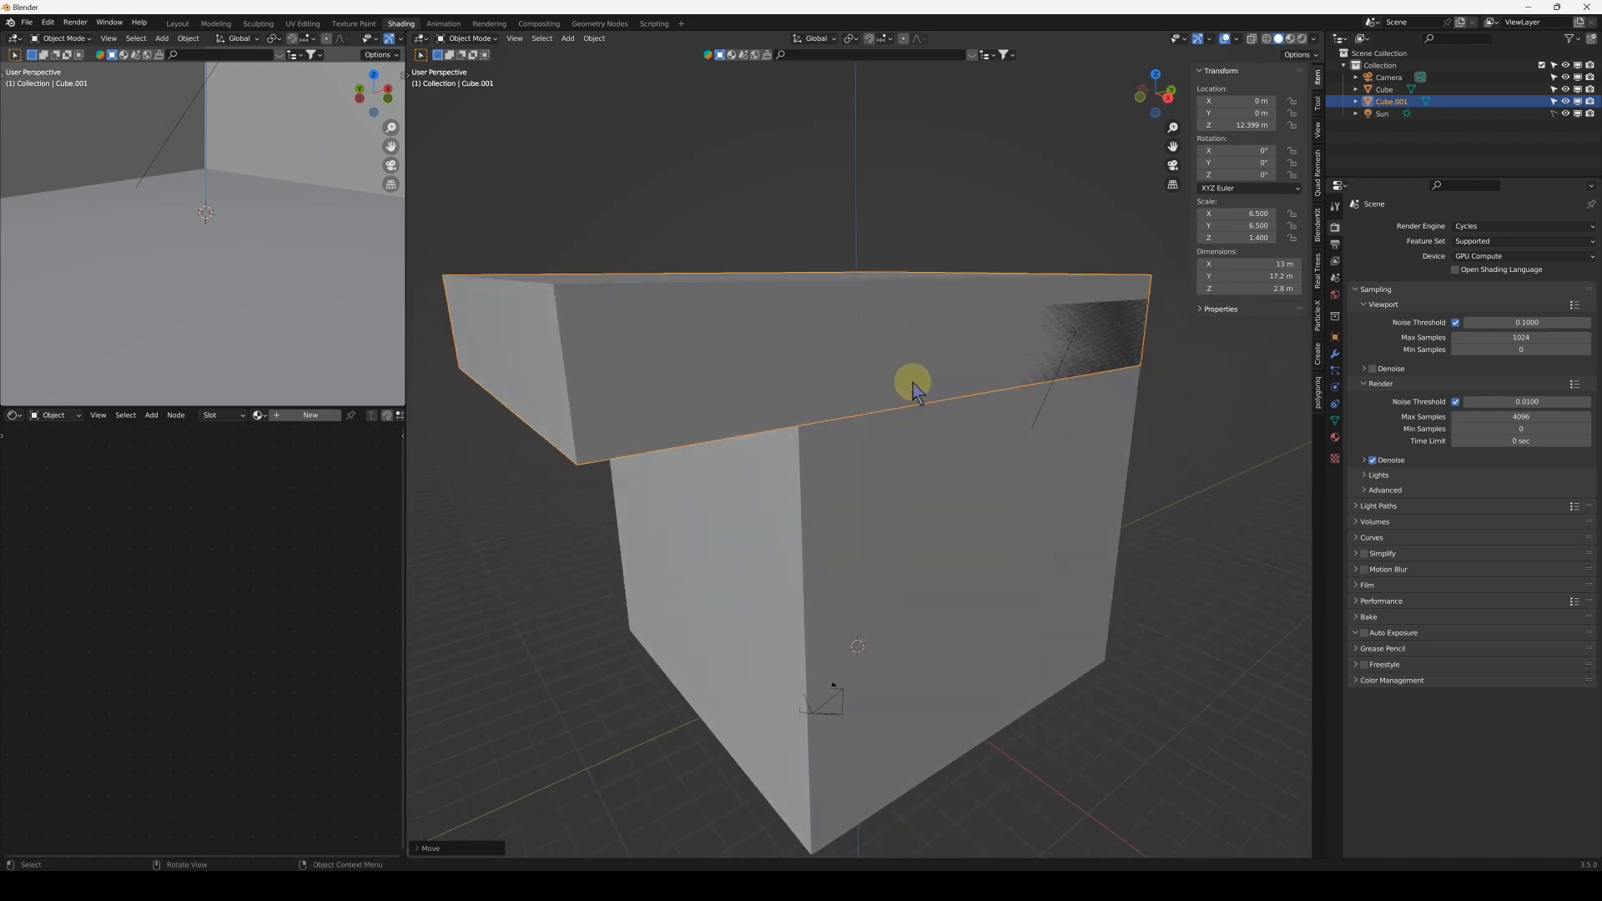
pyautogui.click(905, 475)
pyautogui.press('Tab')
pyautogui.click(947, 476)
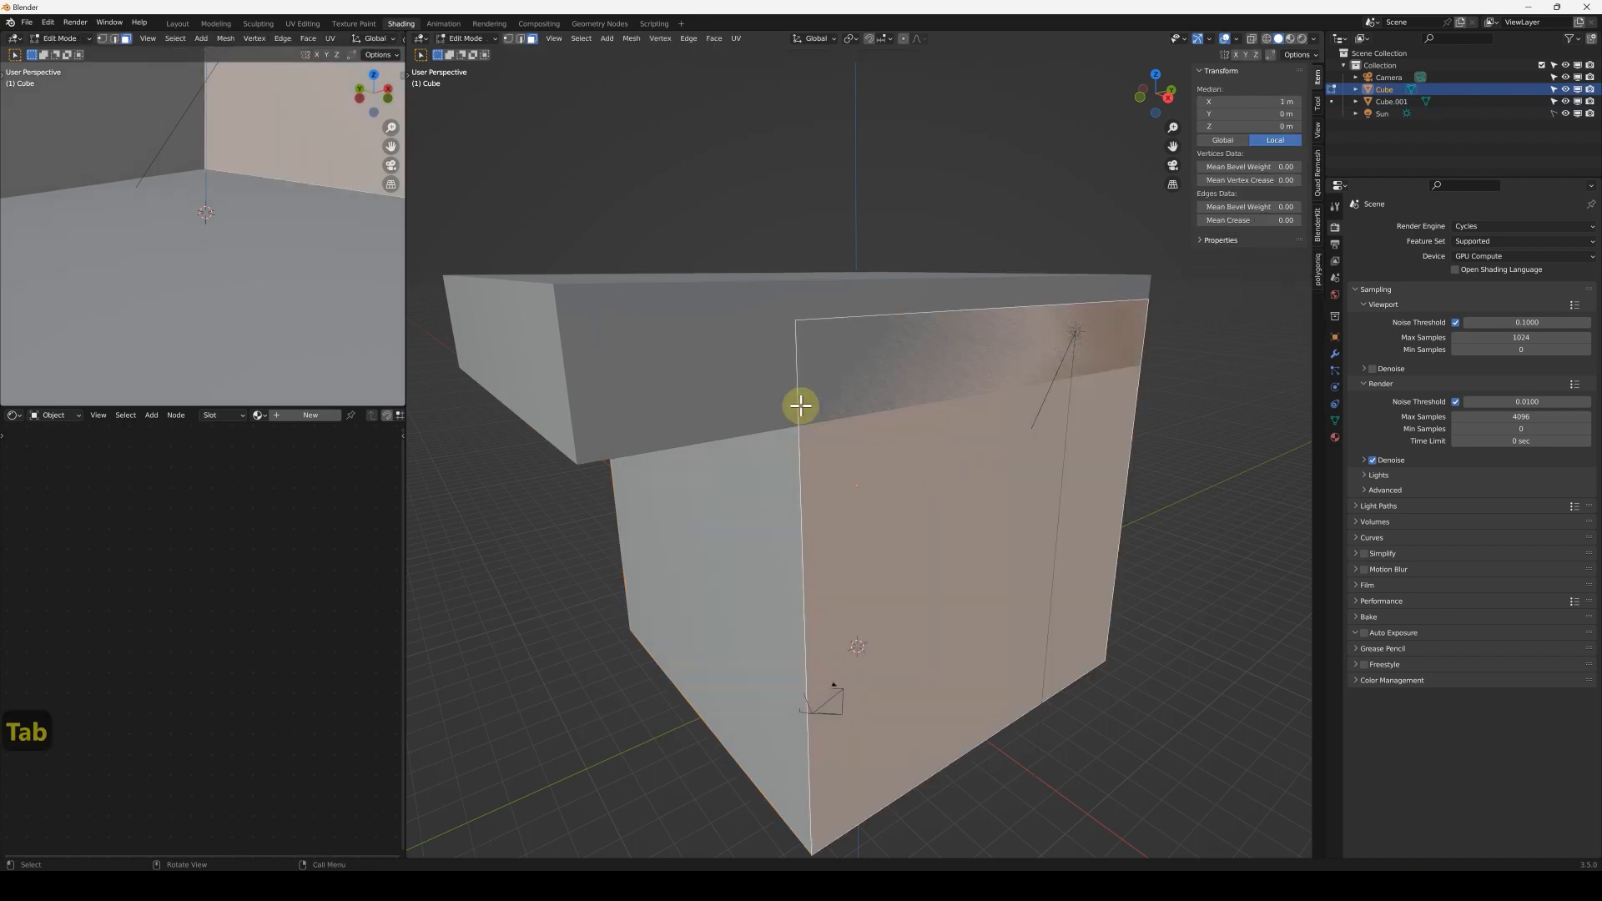
pyautogui.press('Tab')
pyautogui.click(705, 380)
pyautogui.press('Tab')
pyautogui.click(705, 379)
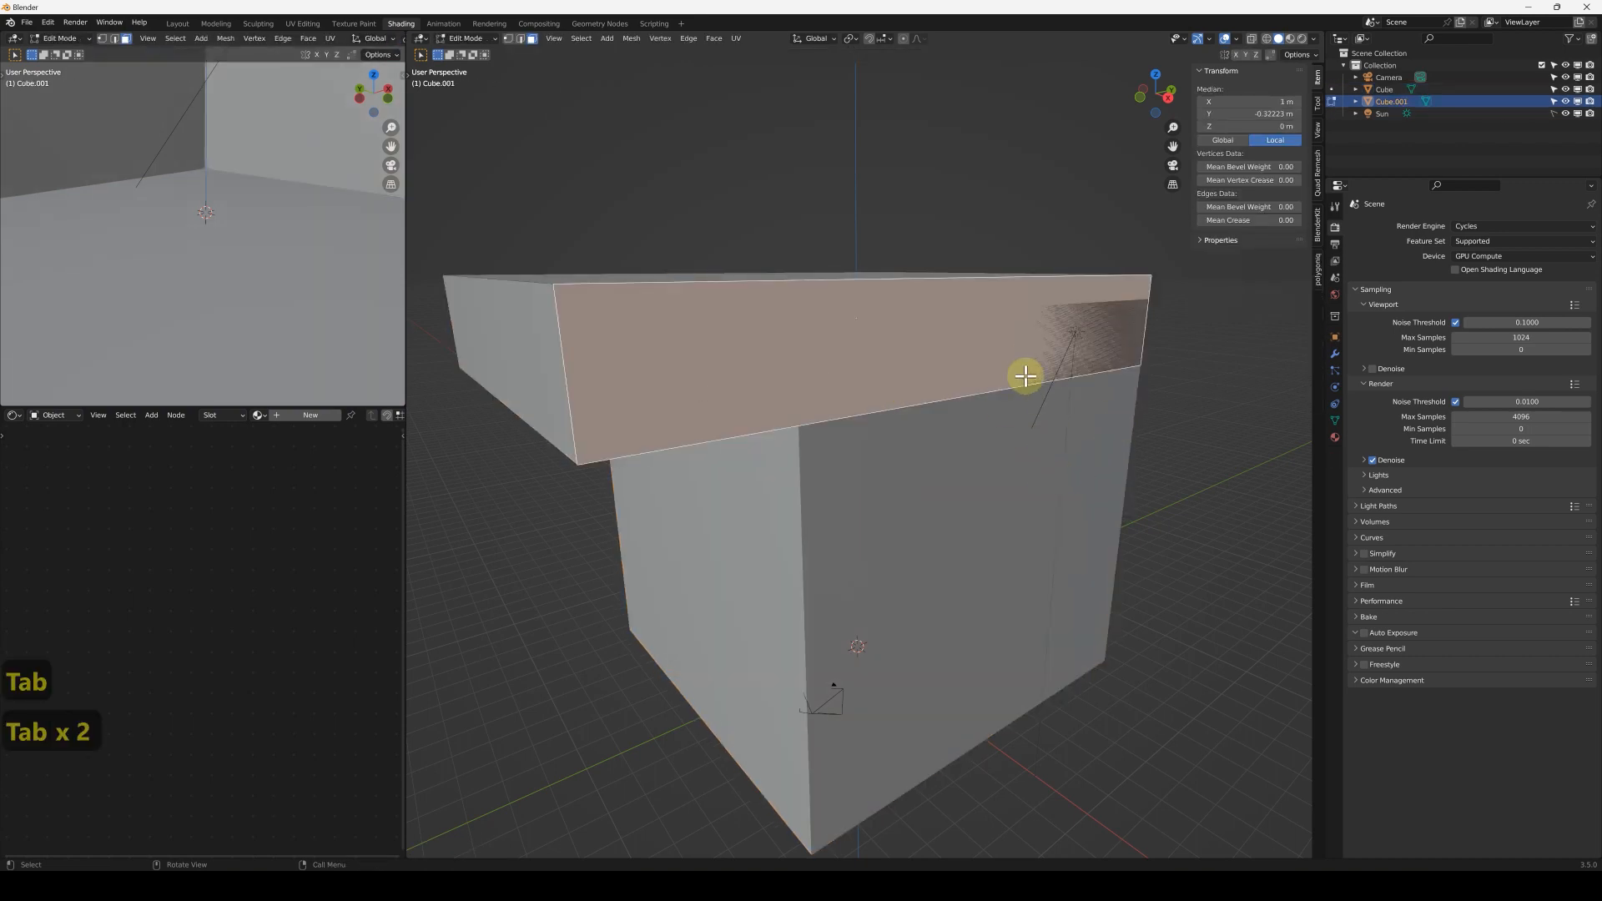
pyautogui.press('Tab')
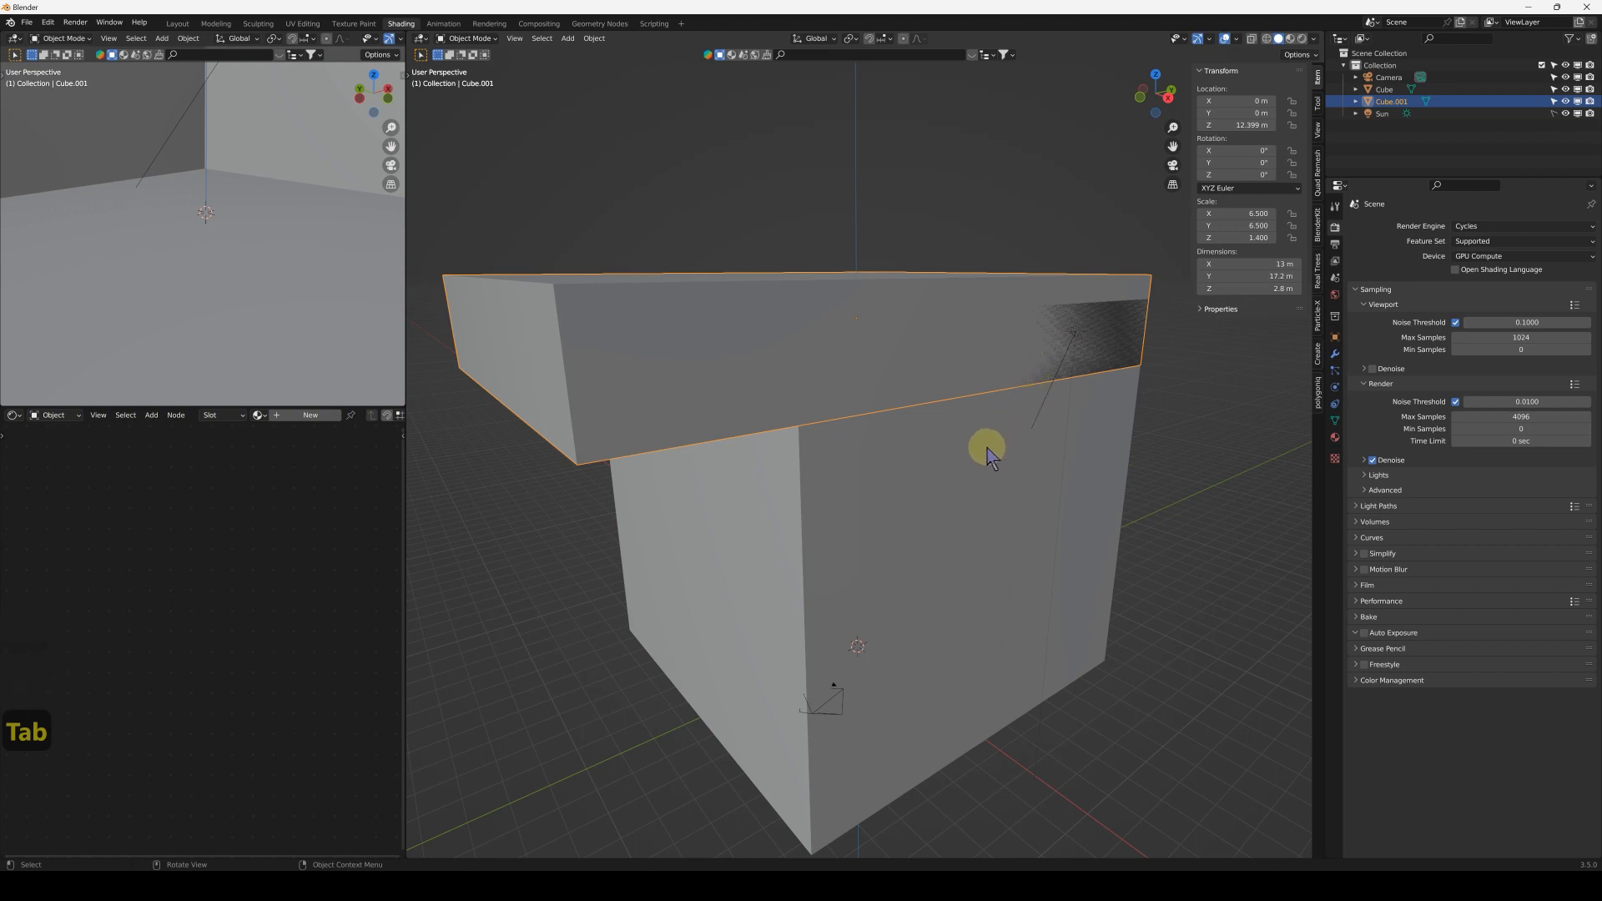
pyautogui.moveTo(1012, 368); pyautogui.dragTo(1035, 392, button='middle')
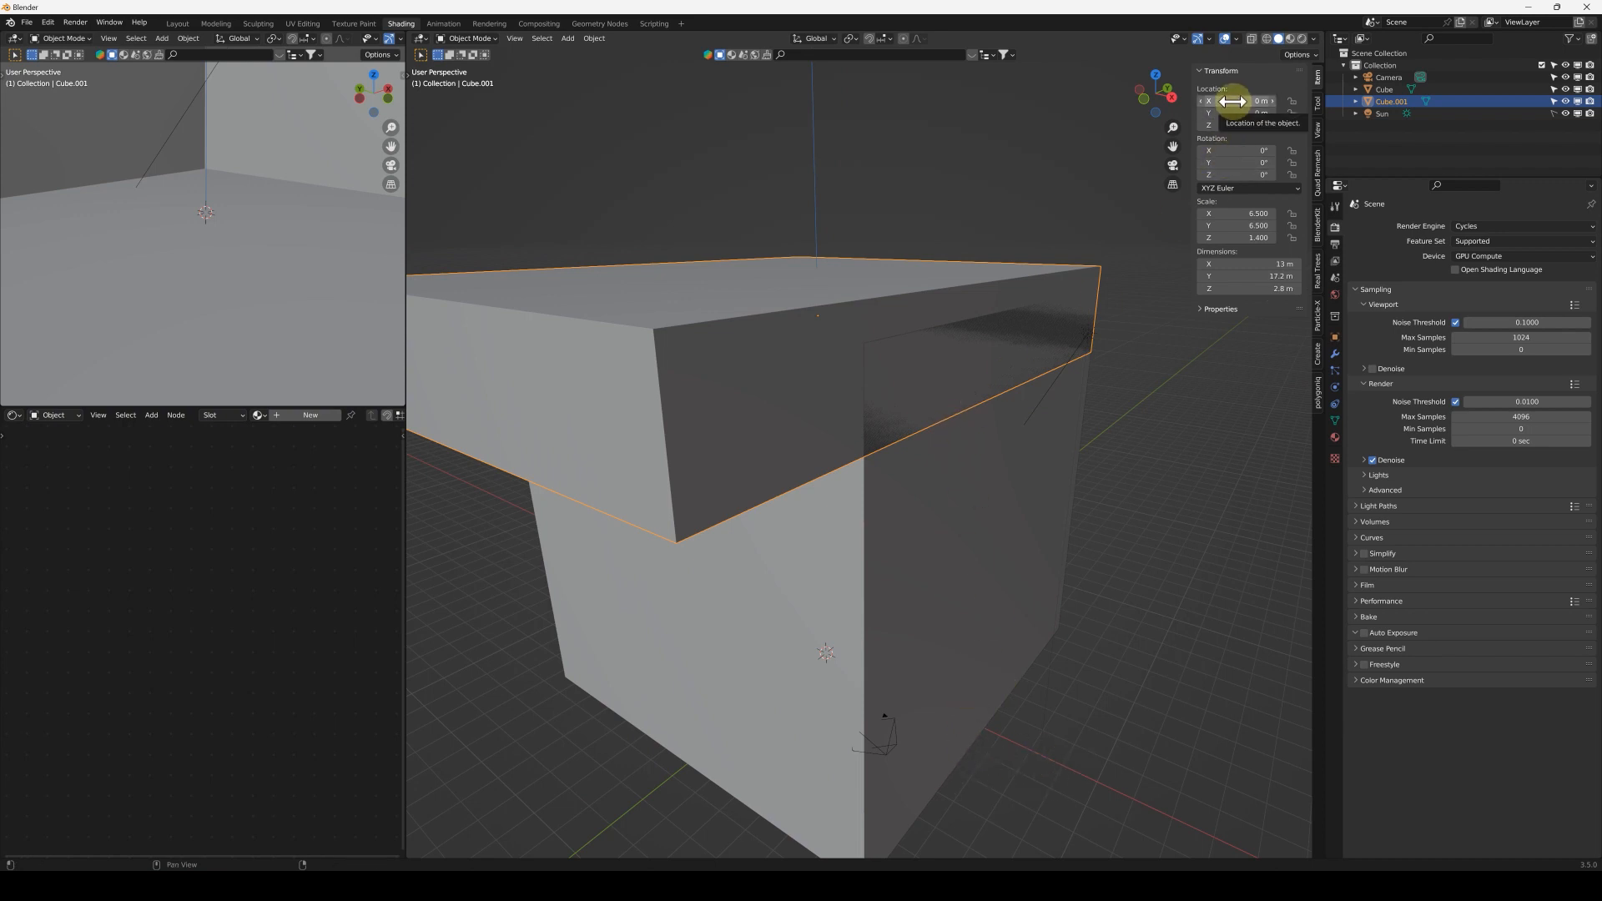
# Step: Compare the X side faces of the lower cube and the slab in Edit Mode and inspect their overlapping sides from several angles
pyautogui.click(1017, 481)
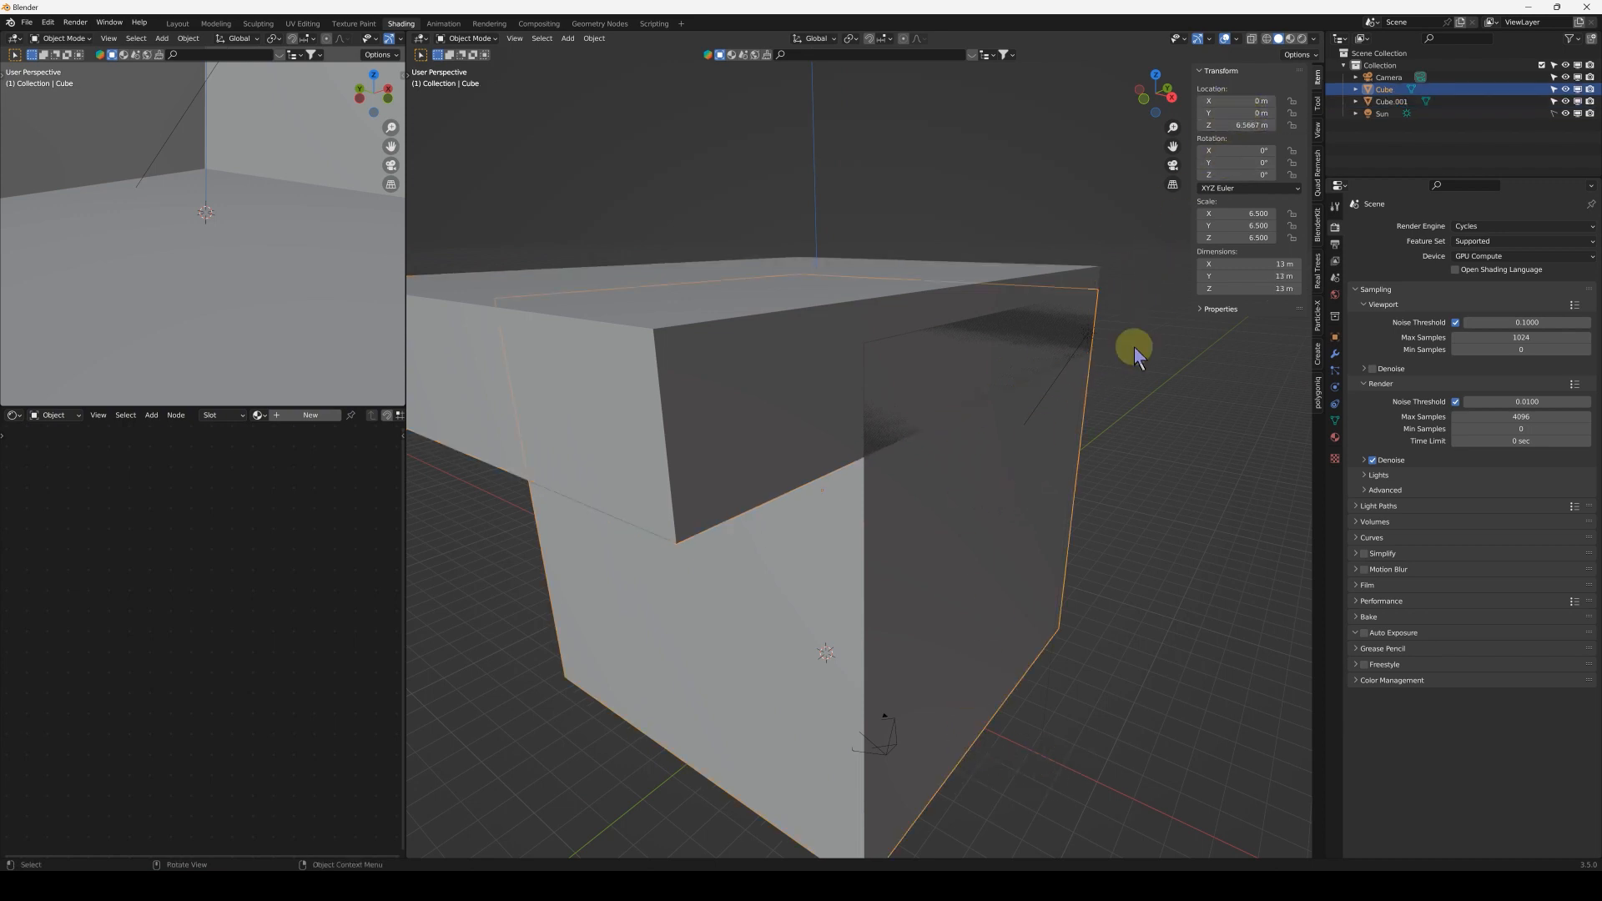
pyautogui.press('Tab')
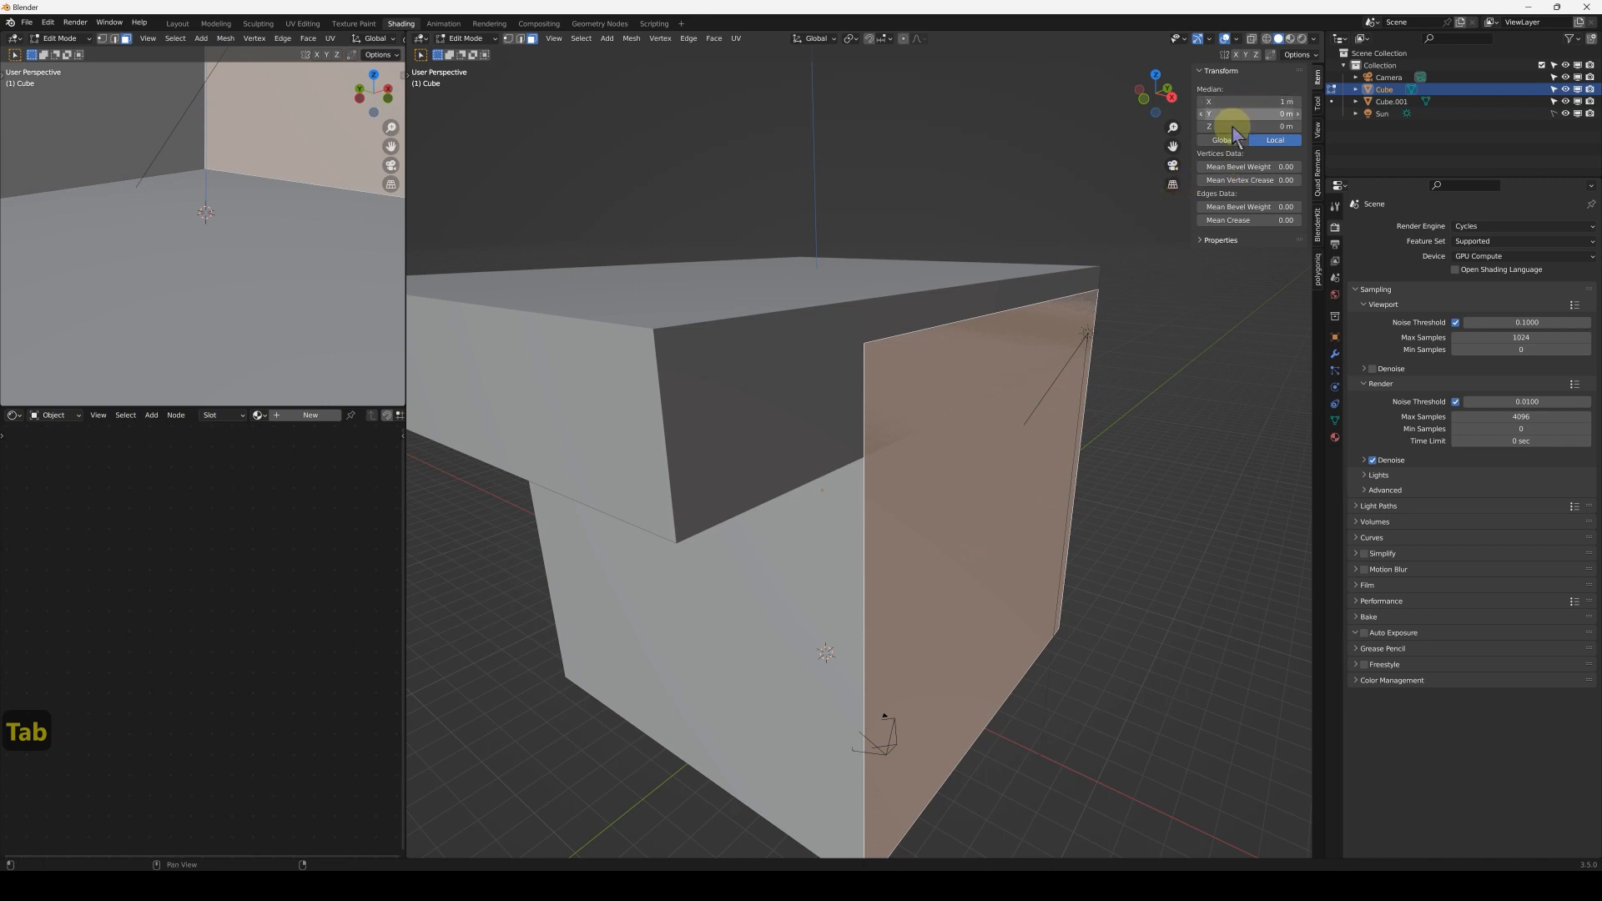
pyautogui.press('Tab')
pyautogui.click(1015, 327)
pyautogui.press('Tab')
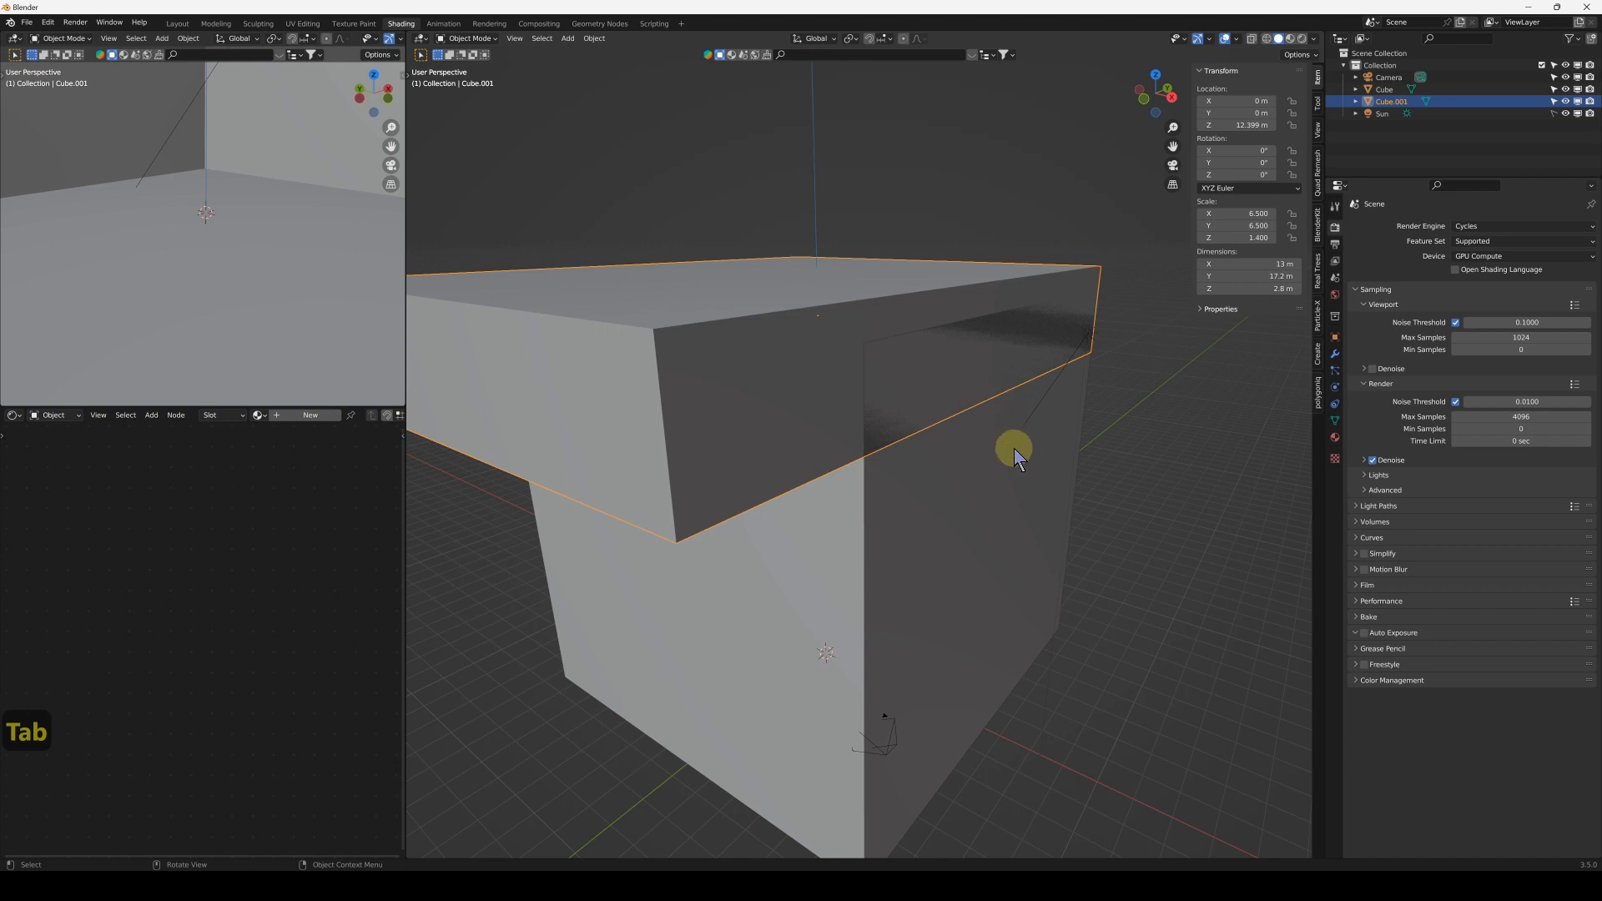
pyautogui.moveTo(948, 372); pyautogui.dragTo(973, 393, button='middle')
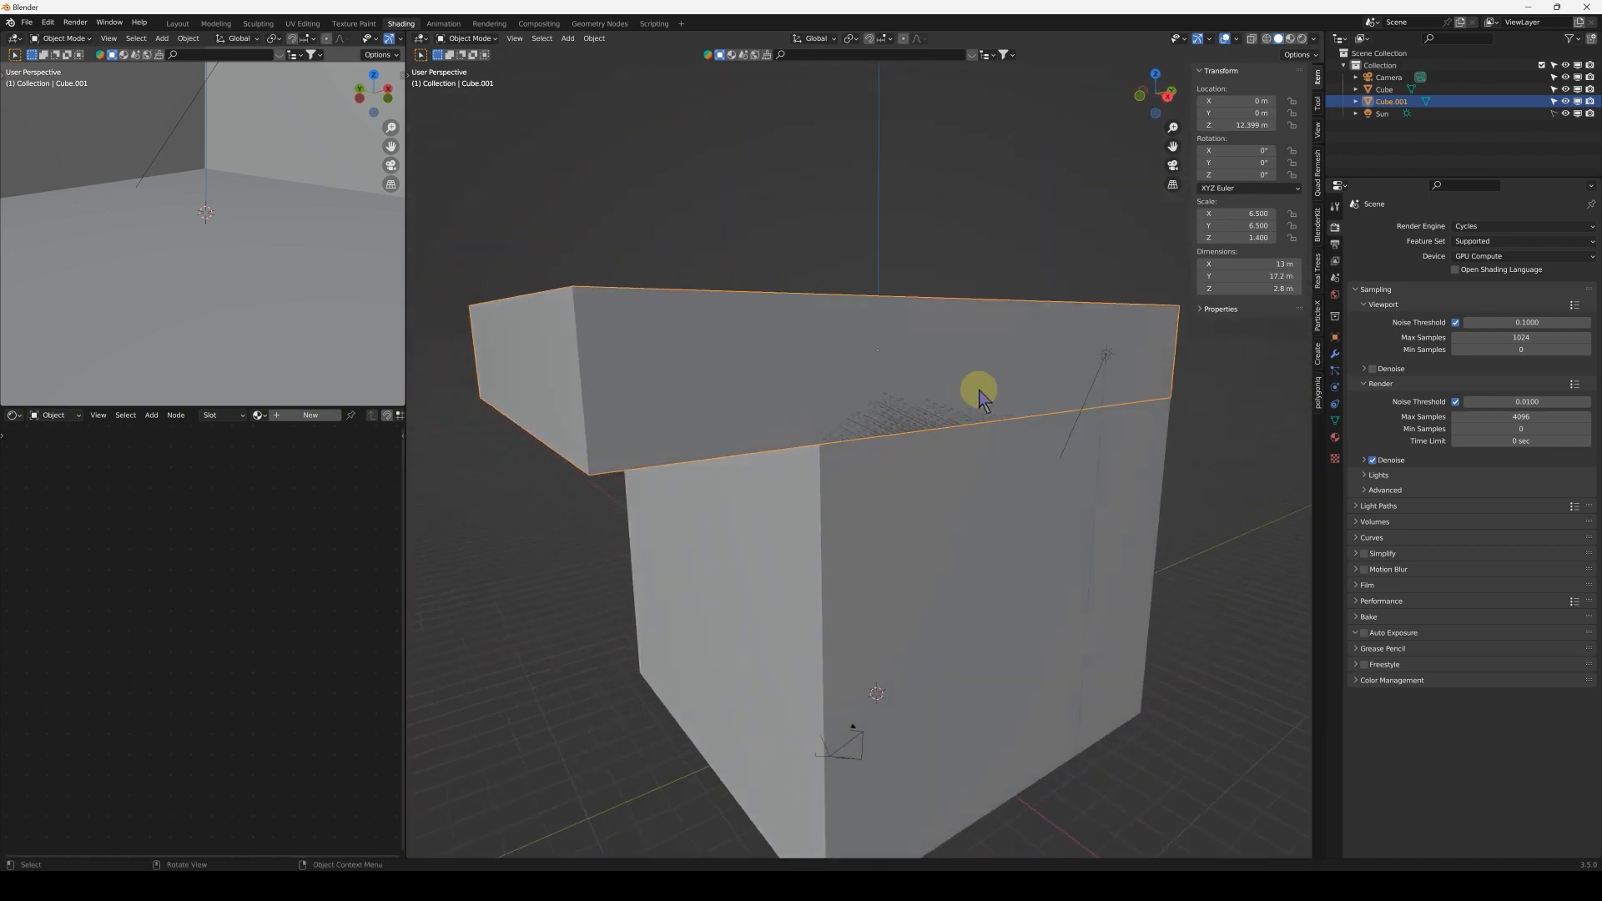
pyautogui.moveTo(1022, 345); pyautogui.dragTo(655, 388, button='middle')
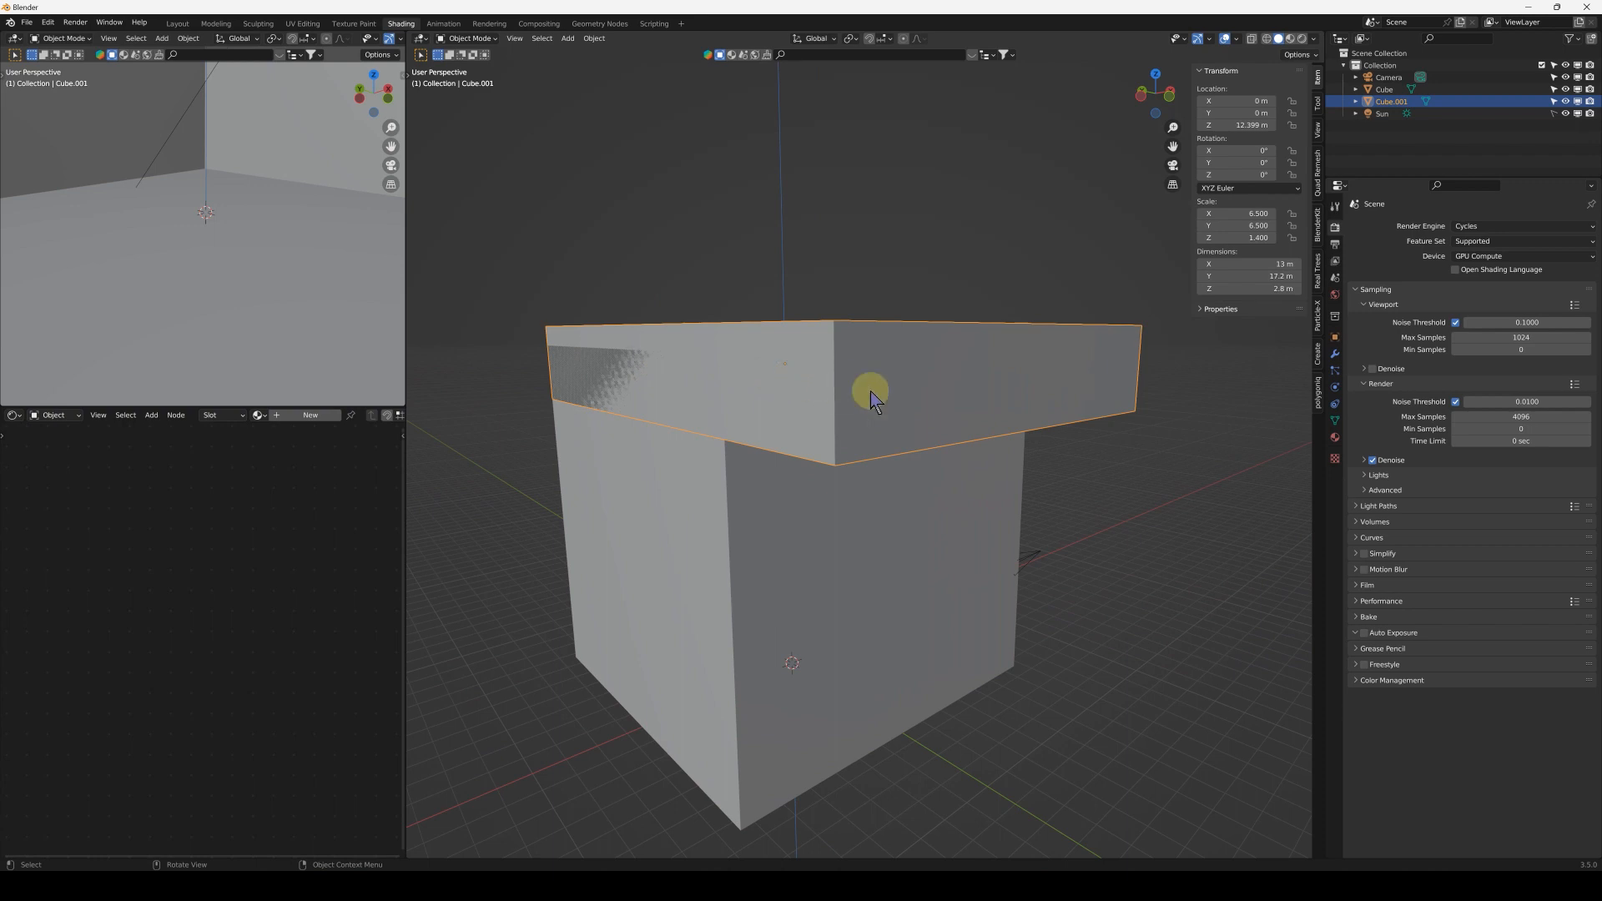
pyautogui.moveTo(953, 399); pyautogui.dragTo(951, 404, button='middle')
# Step: In Edit Mode, select the slab's two opposite X side faces and scale them along X
pyautogui.press('Tab')
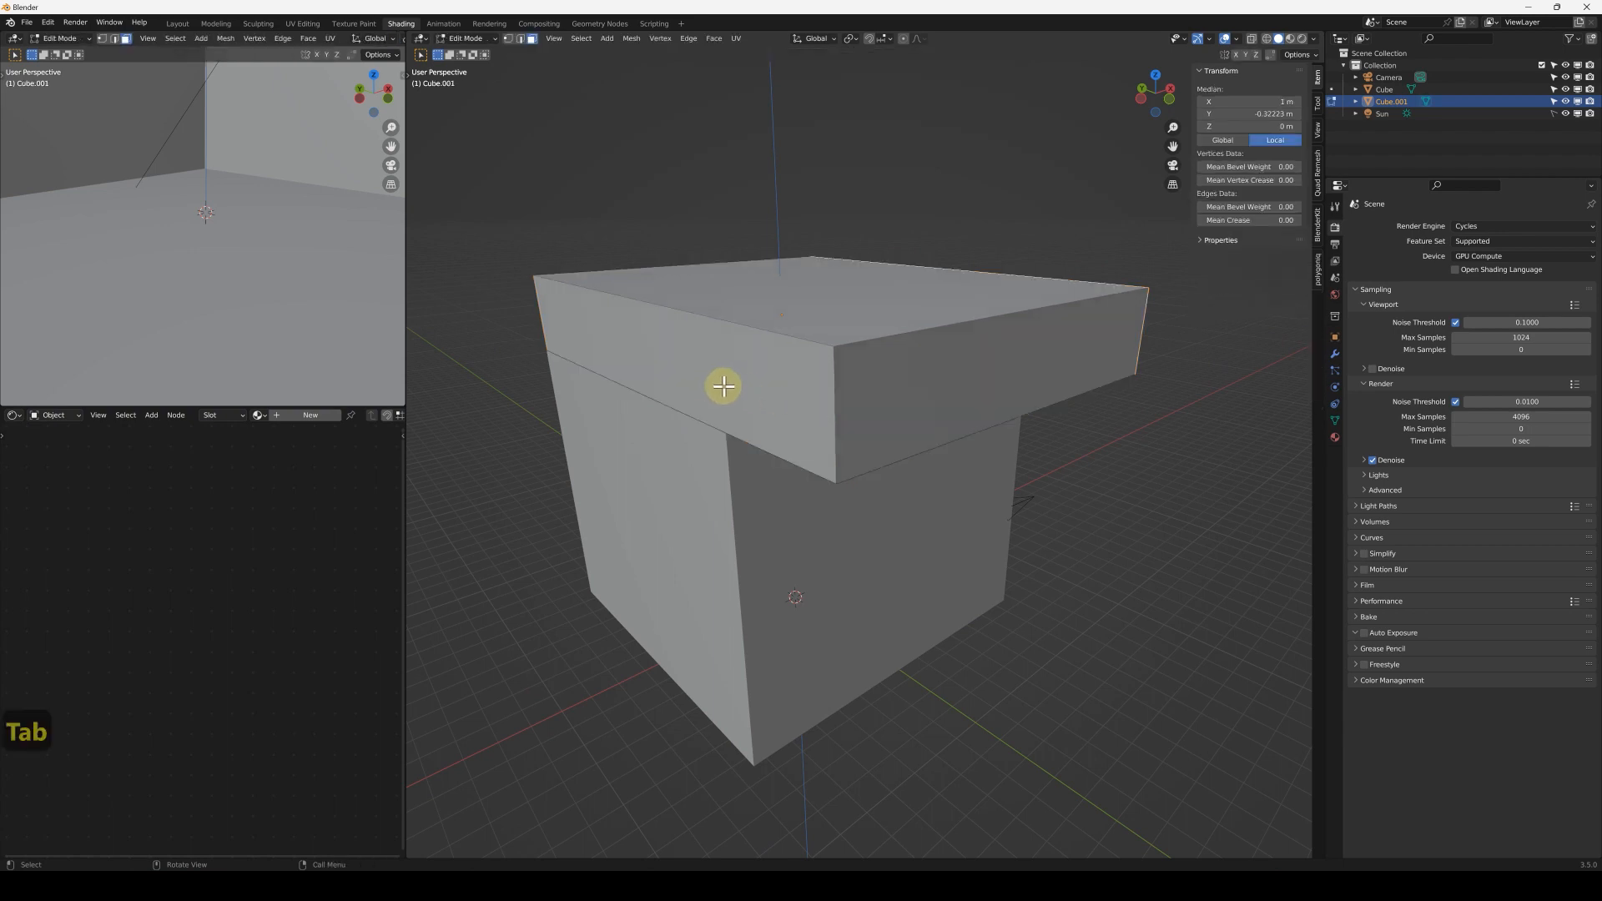
pyautogui.click(684, 350)
pyautogui.moveTo(1062, 322); pyautogui.dragTo(886, 330, button='middle')
pyautogui.click(886, 330)
pyautogui.scroll(-3, 843, 328)
pyautogui.moveTo(708, 328); pyautogui.dragTo(846, 418, button='middle')
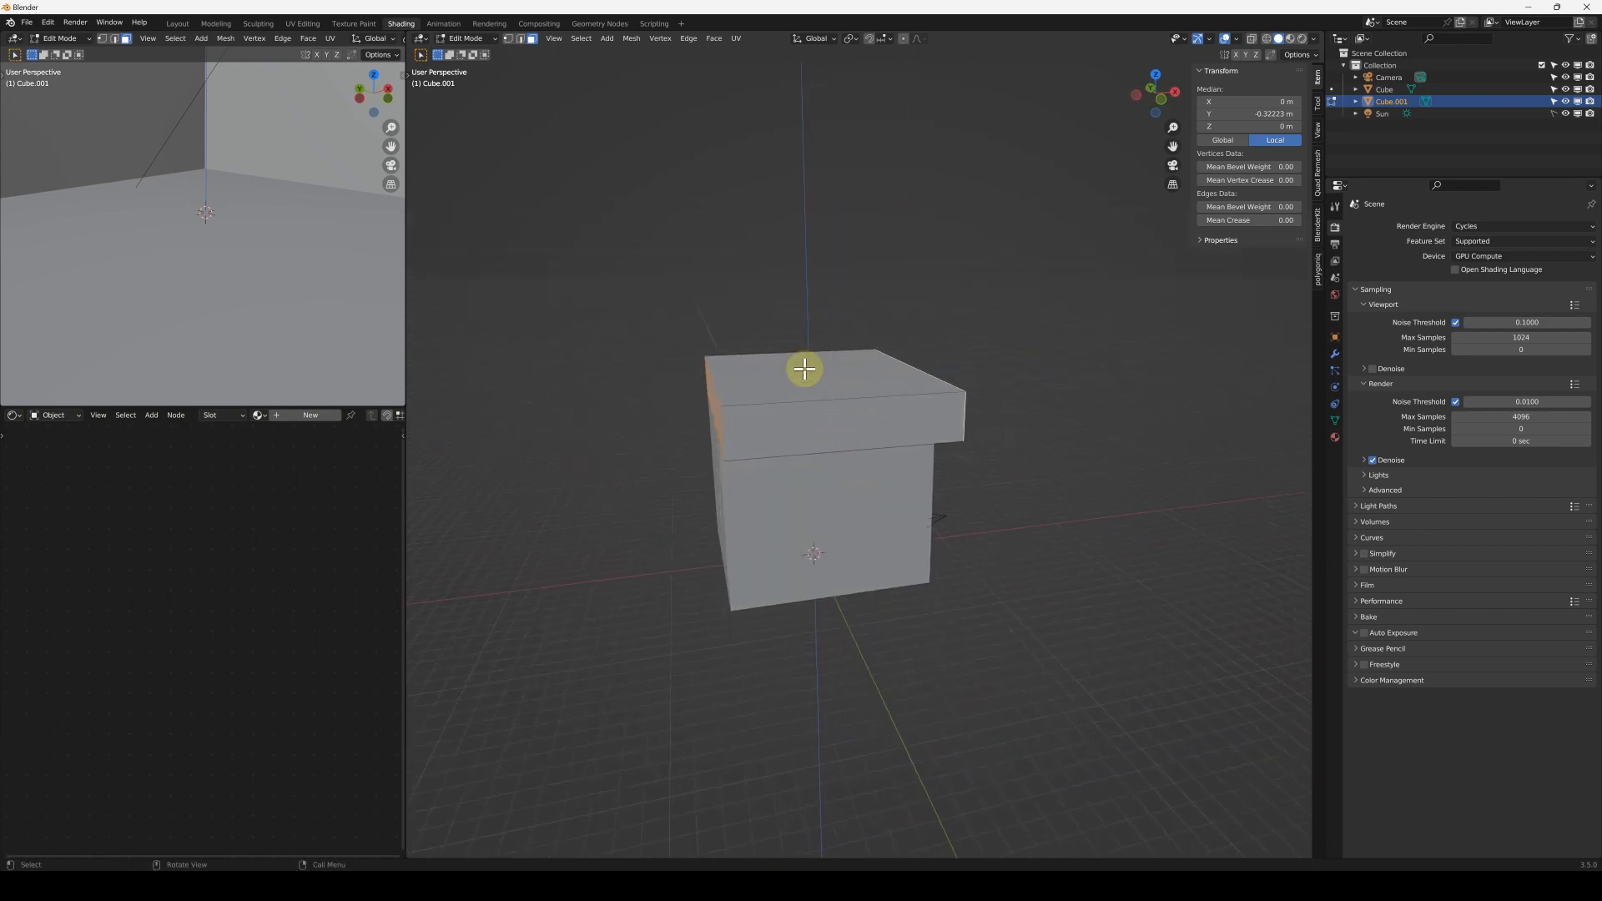
pyautogui.moveTo(858, 422); pyautogui.dragTo(818, 421, button='middle')
pyautogui.moveTo(1018, 426); pyautogui.dragTo(1112, 583, button='middle')
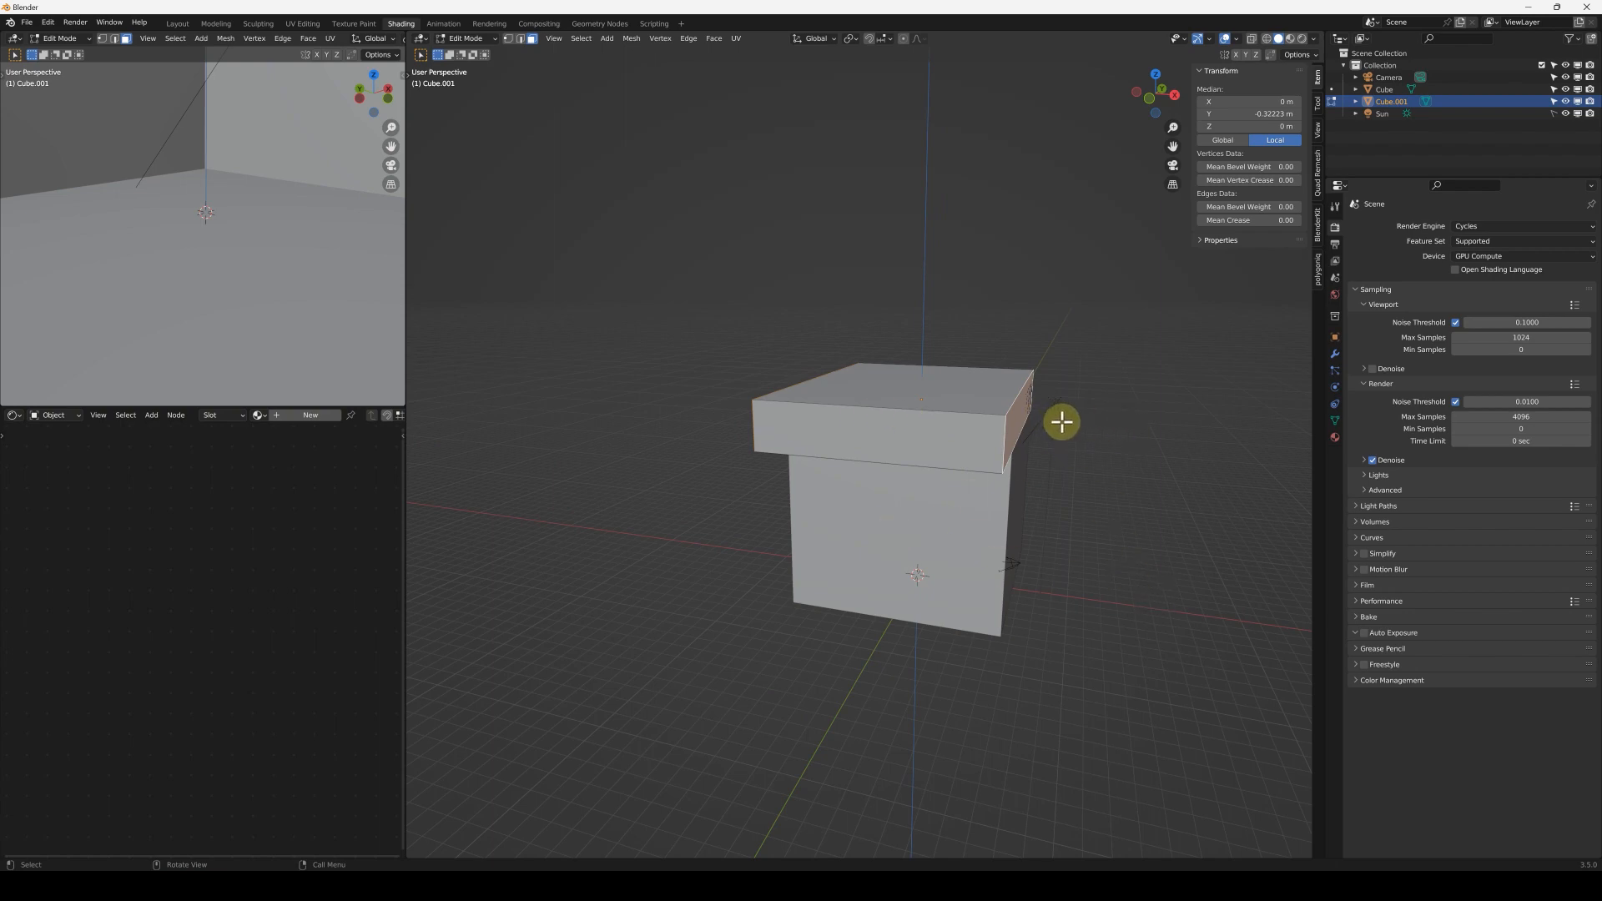
pyautogui.press('s')
pyautogui.press('x')
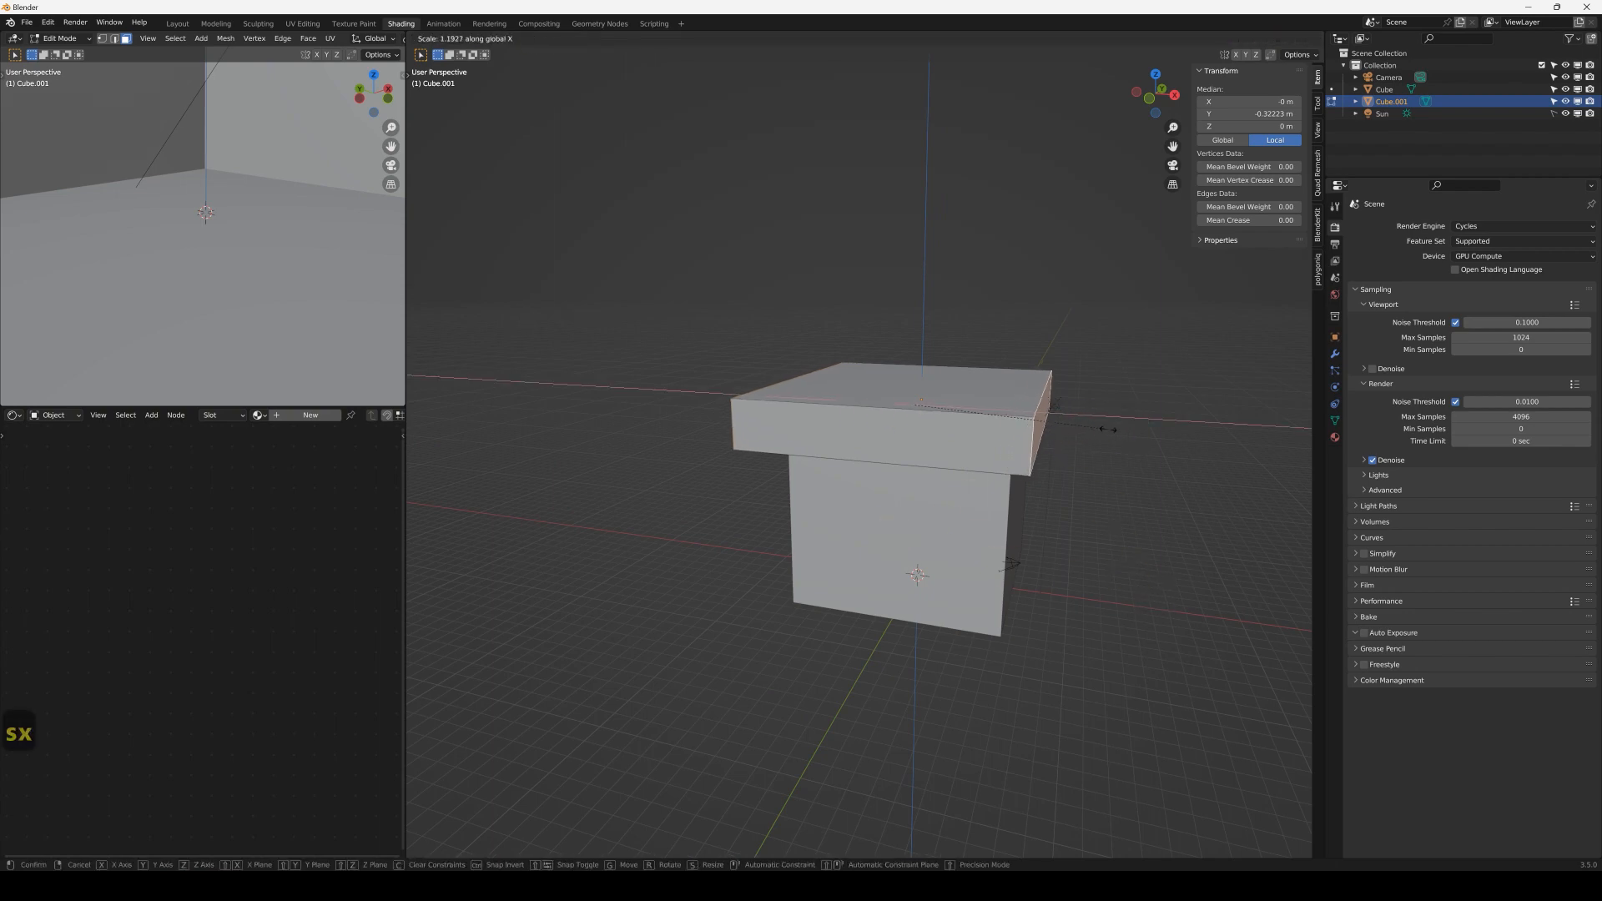
pyautogui.click(1097, 433)
# Step: Scale the two side faces very slightly further along X to clear the lower cube's sides, return to Object Mode and deselect the slab
pyautogui.scroll(8, 990, 519)
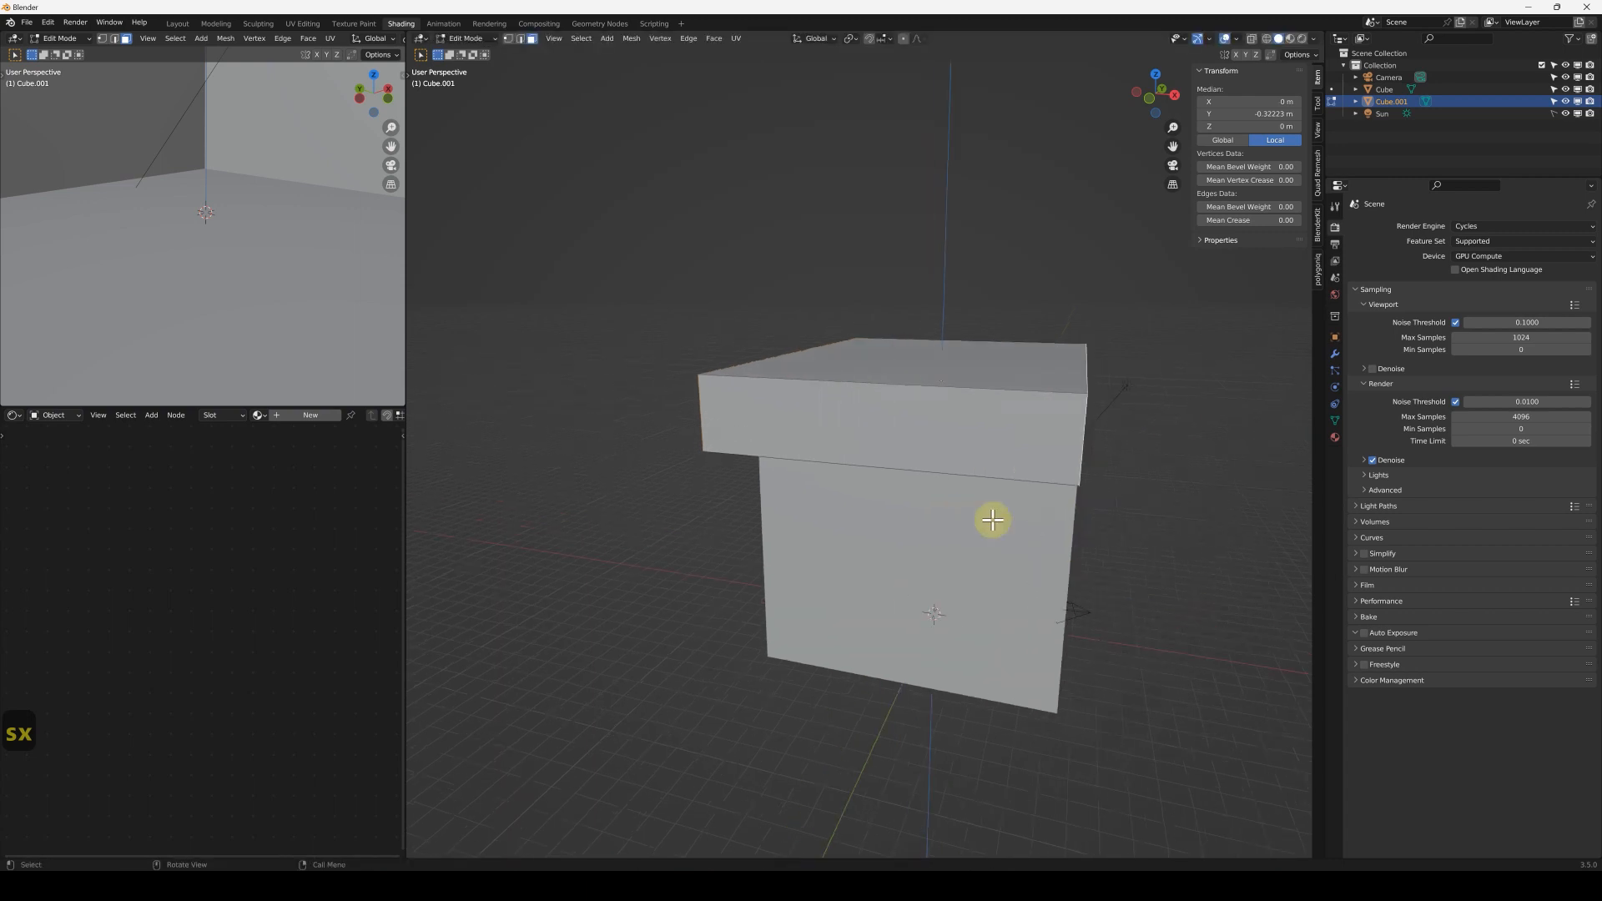
pyautogui.keyDown('shift'); pyautogui.moveTo(1015, 417); pyautogui.dragTo(741, 509, button='middle'); pyautogui.keyUp('shift')
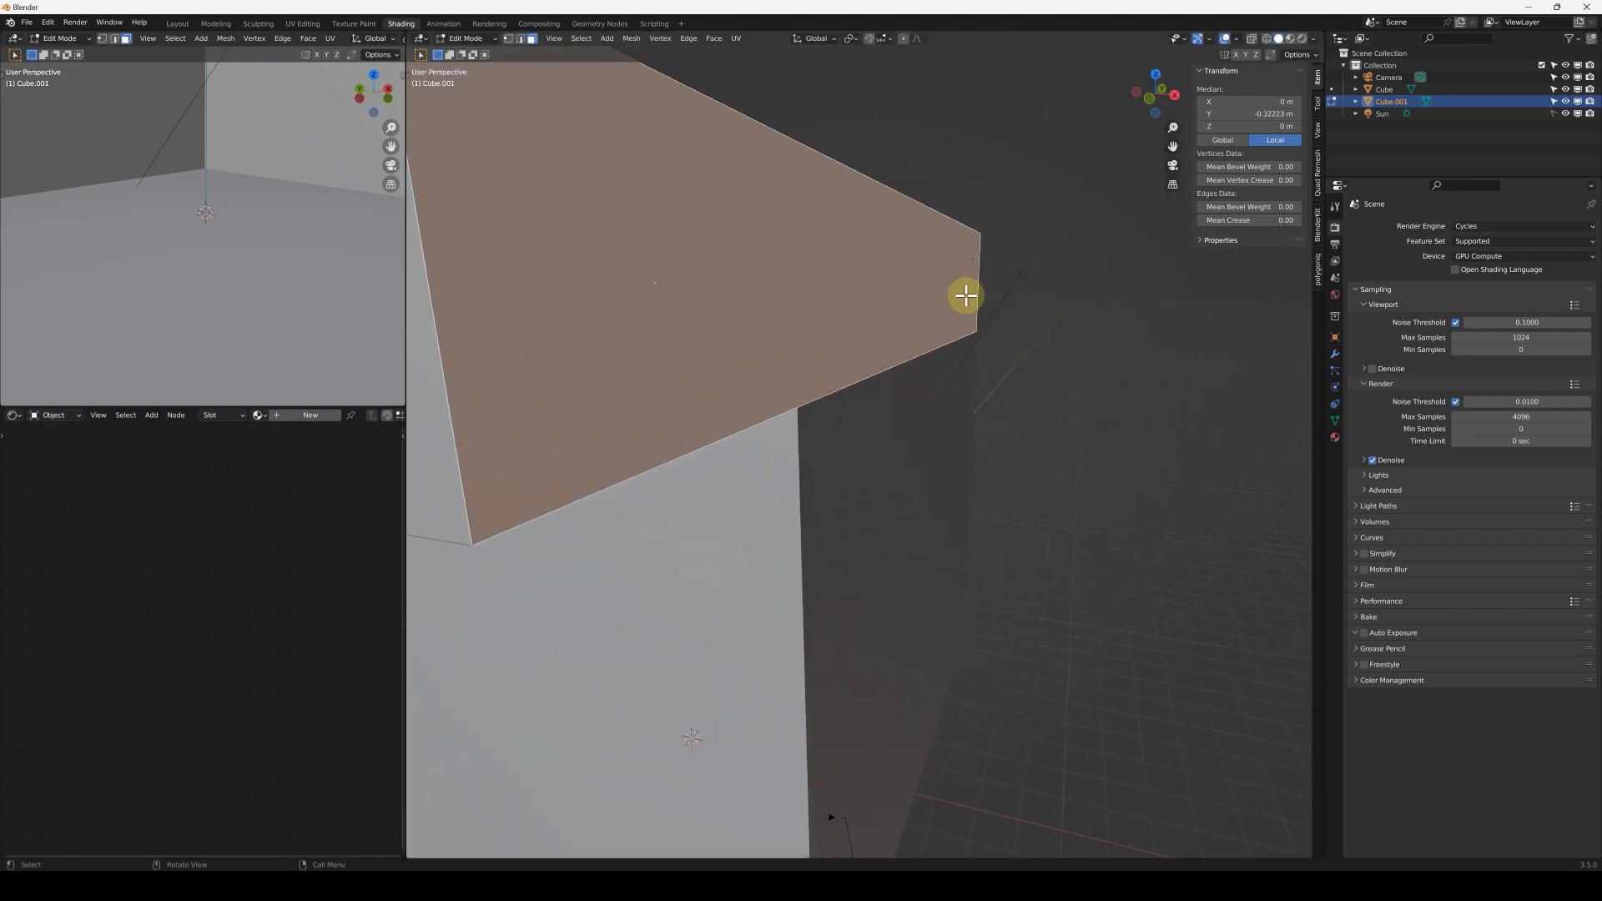
pyautogui.moveTo(871, 413); pyautogui.dragTo(877, 387, button='middle')
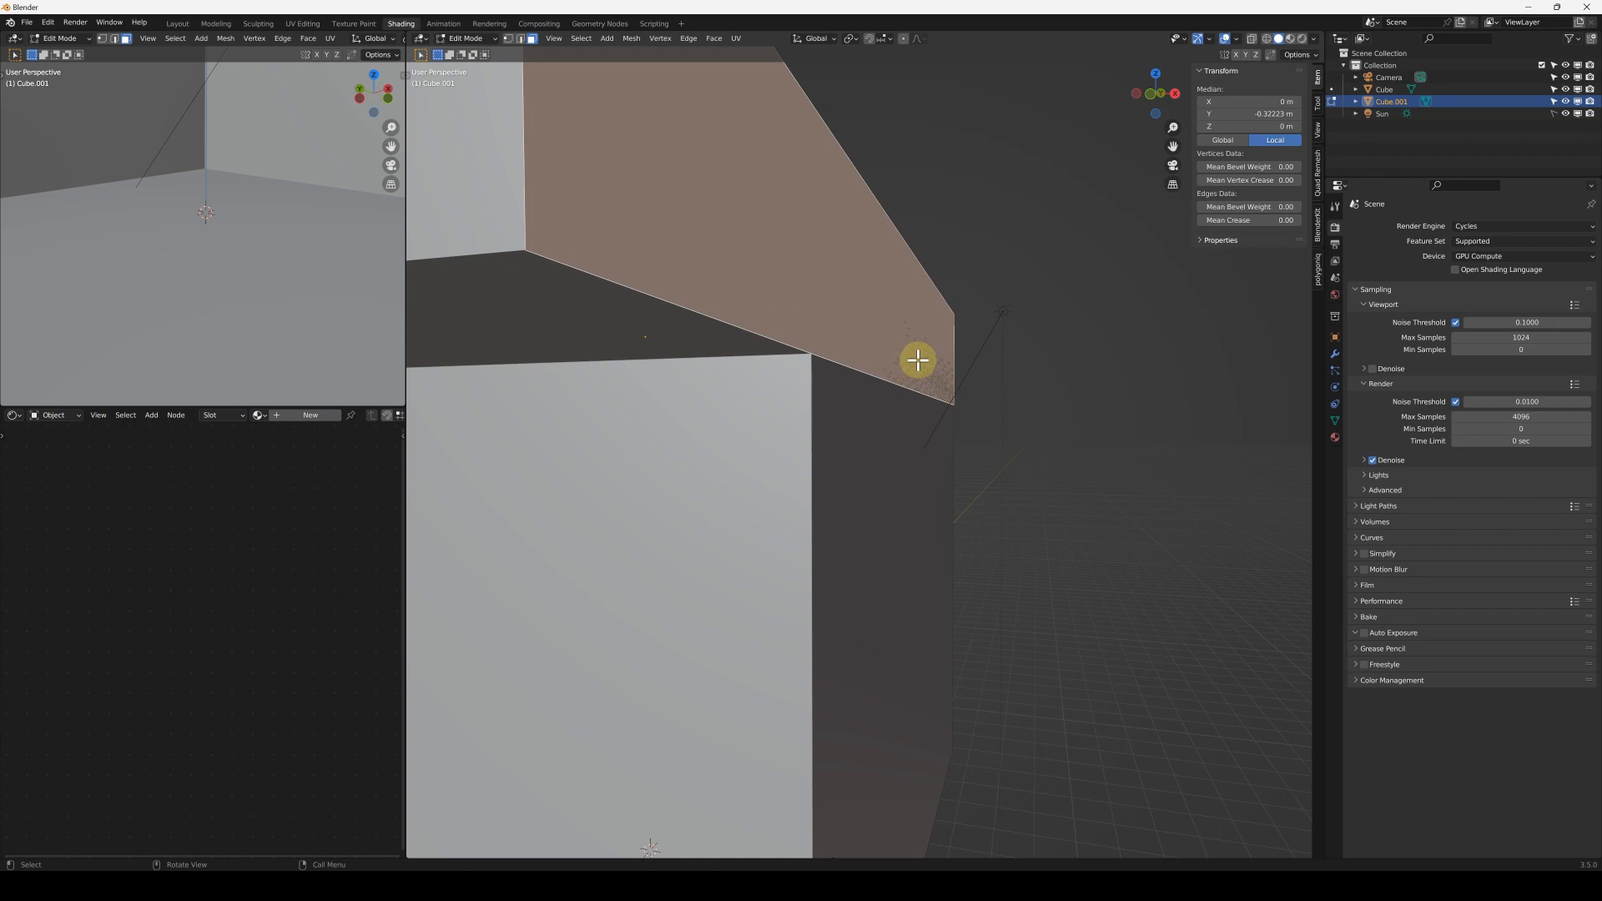
pyautogui.press('s')
pyautogui.press('x')
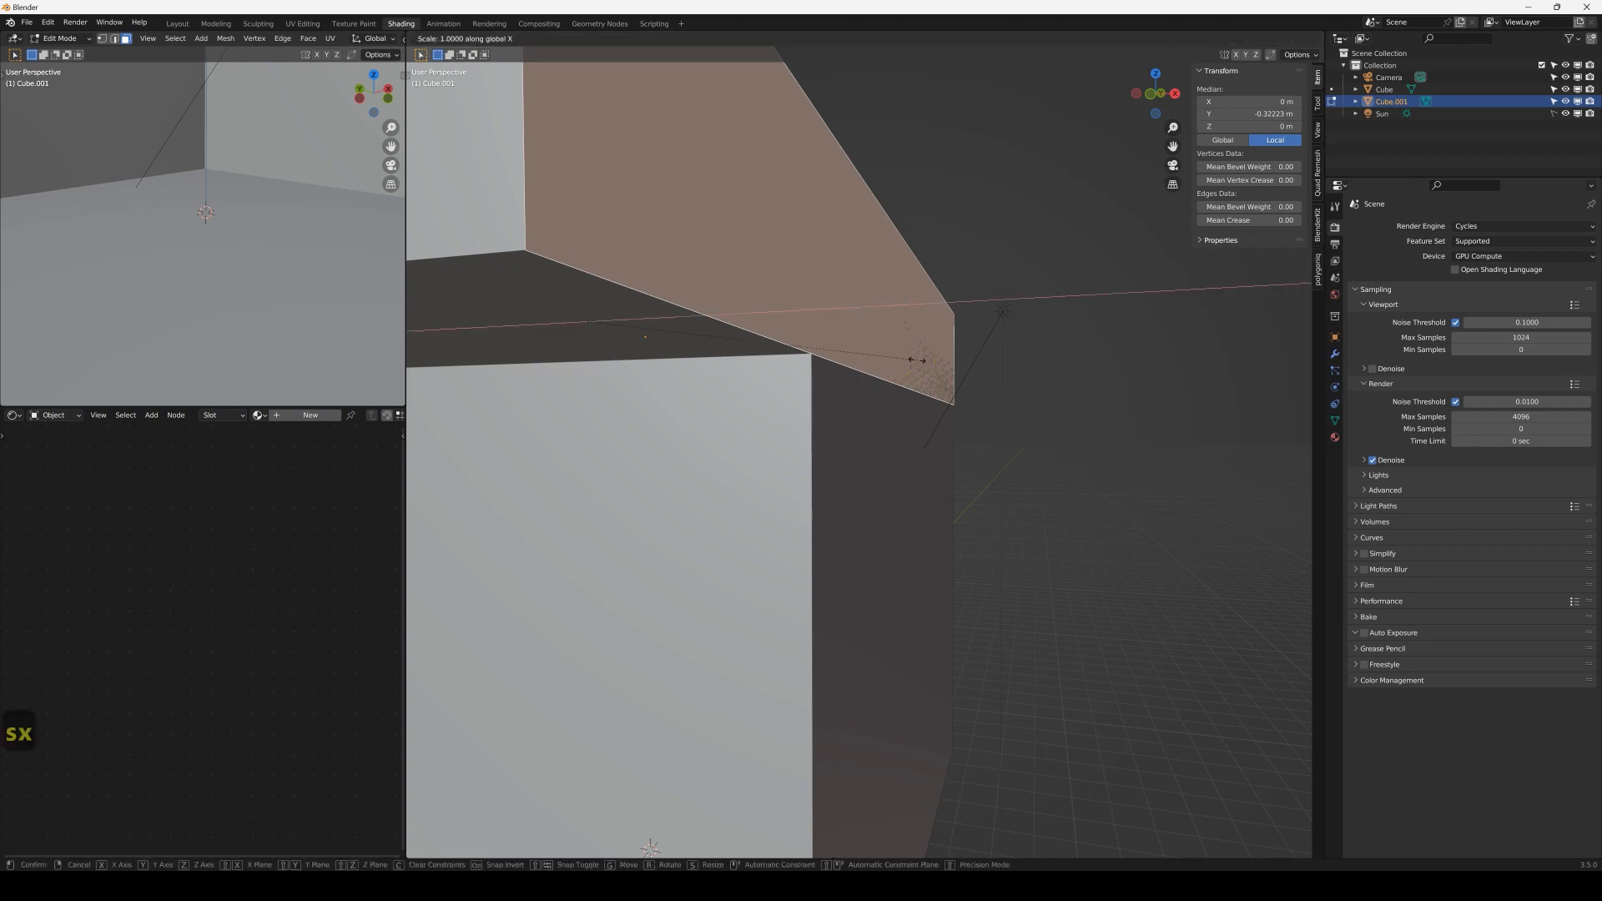
pyautogui.click(980, 368)
pyautogui.scroll(-8, 919, 397)
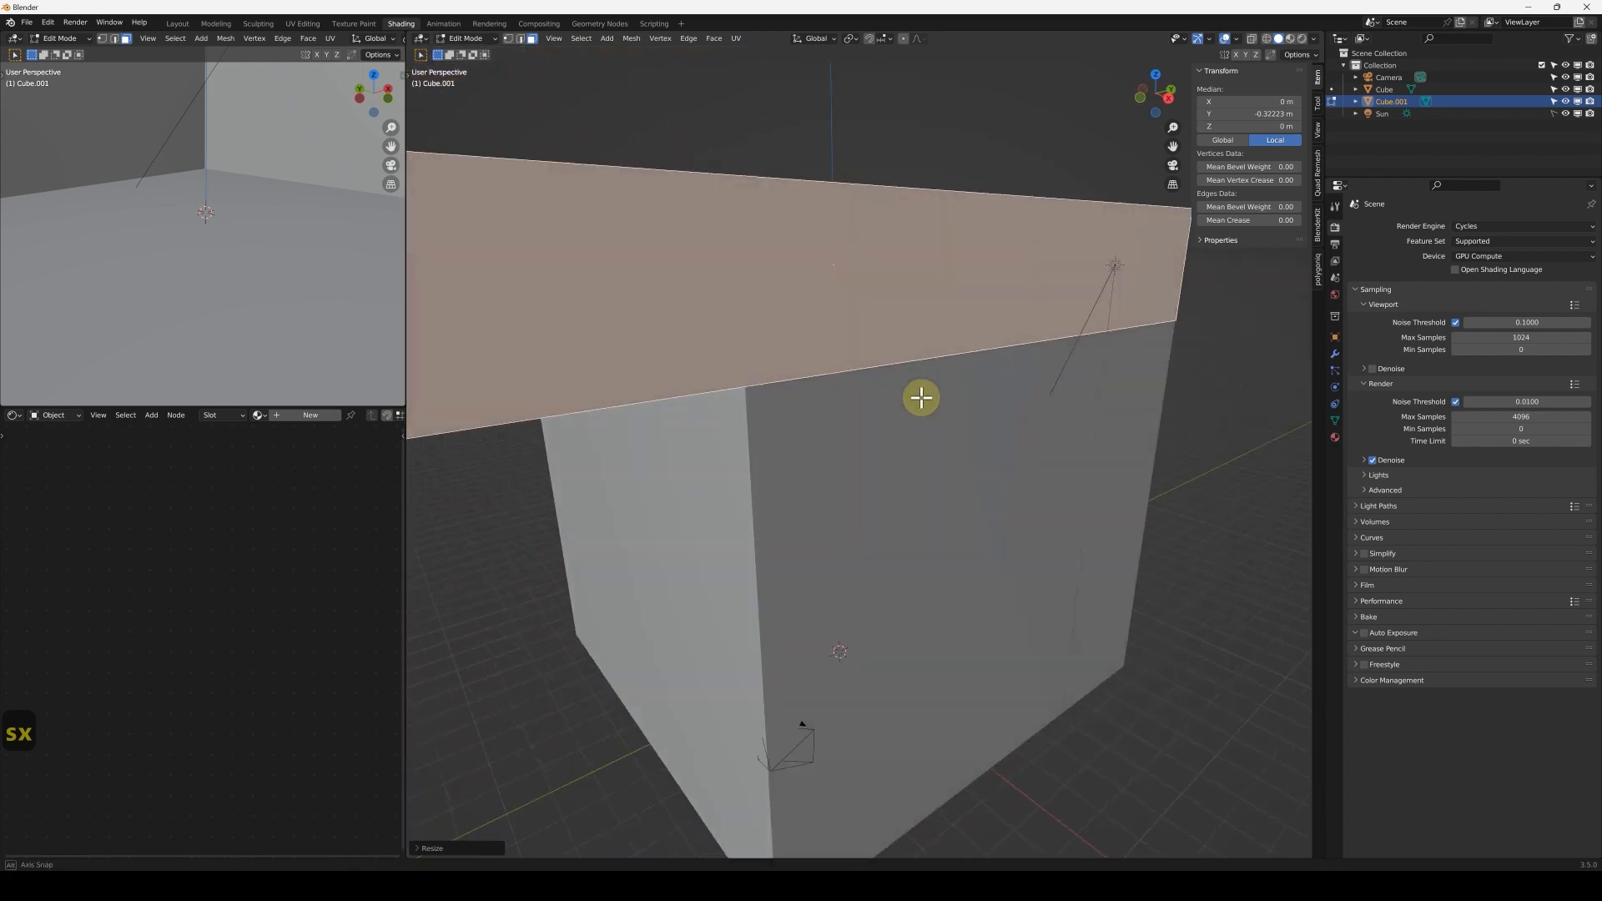
pyautogui.press('Tab')
pyautogui.click(1248, 490)
# Step: In Edit Mode, move the slab's negative-Y side face inward about 0.6 m along Y, and return to Object Mode
pyautogui.moveTo(930, 554); pyautogui.dragTo(851, 476, button='middle')
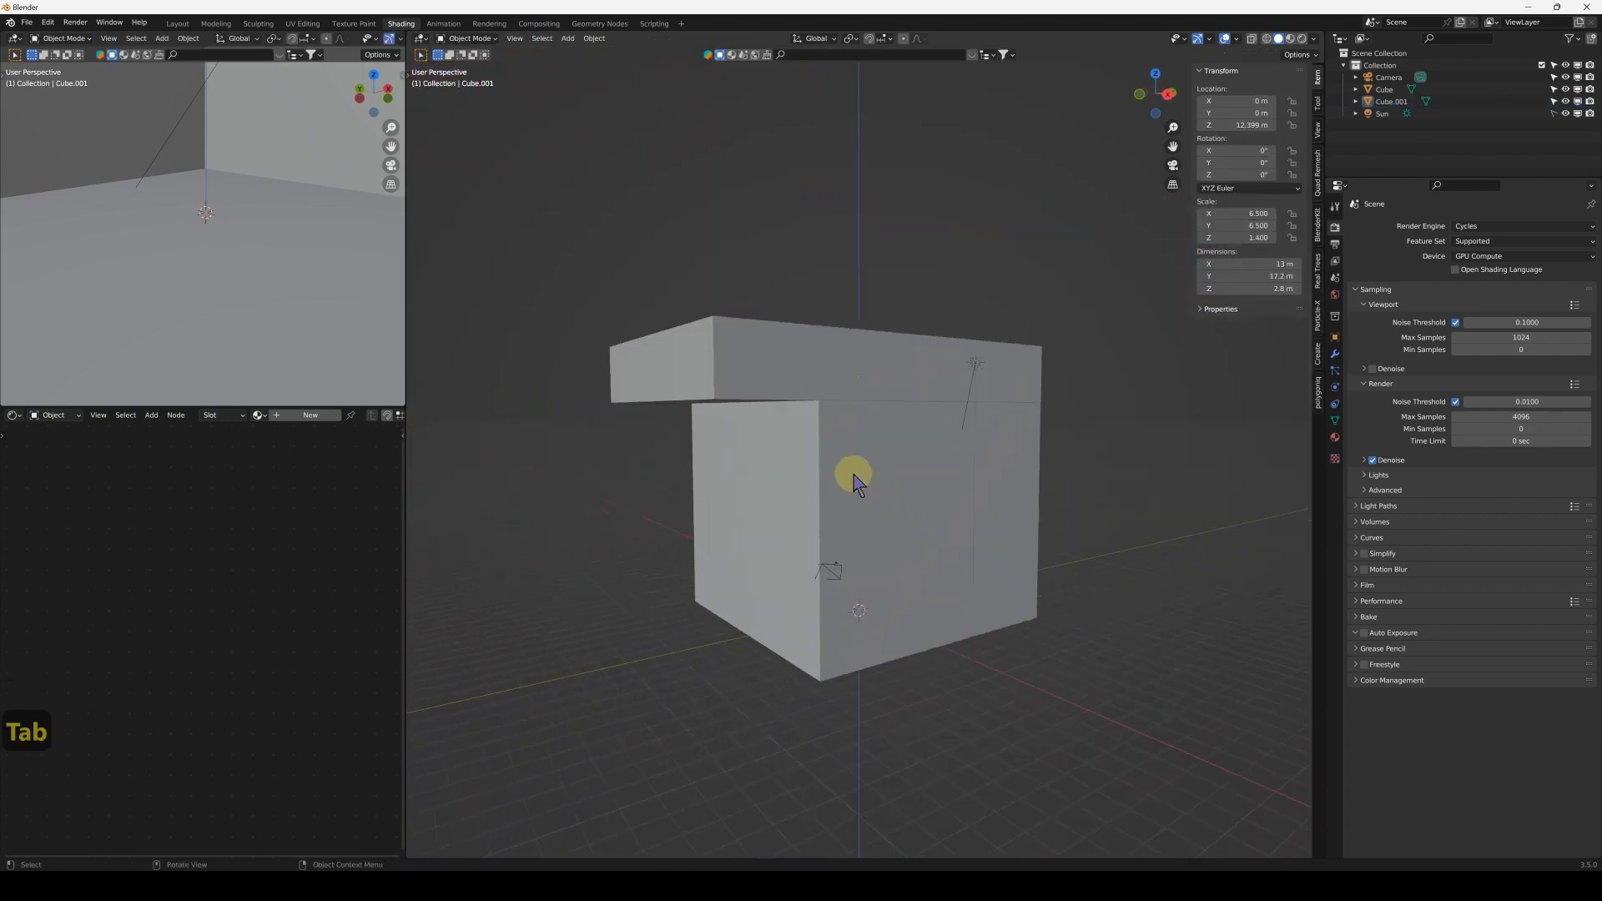
pyautogui.click(785, 352)
pyautogui.moveTo(851, 410)
pyautogui.mouseDown(button='middle')
pyautogui.moveTo(779, 372)
pyautogui.moveTo(865, 417)
pyautogui.mouseUp(button='middle')
pyautogui.scroll(3, 865, 417)
pyautogui.press('Tab')
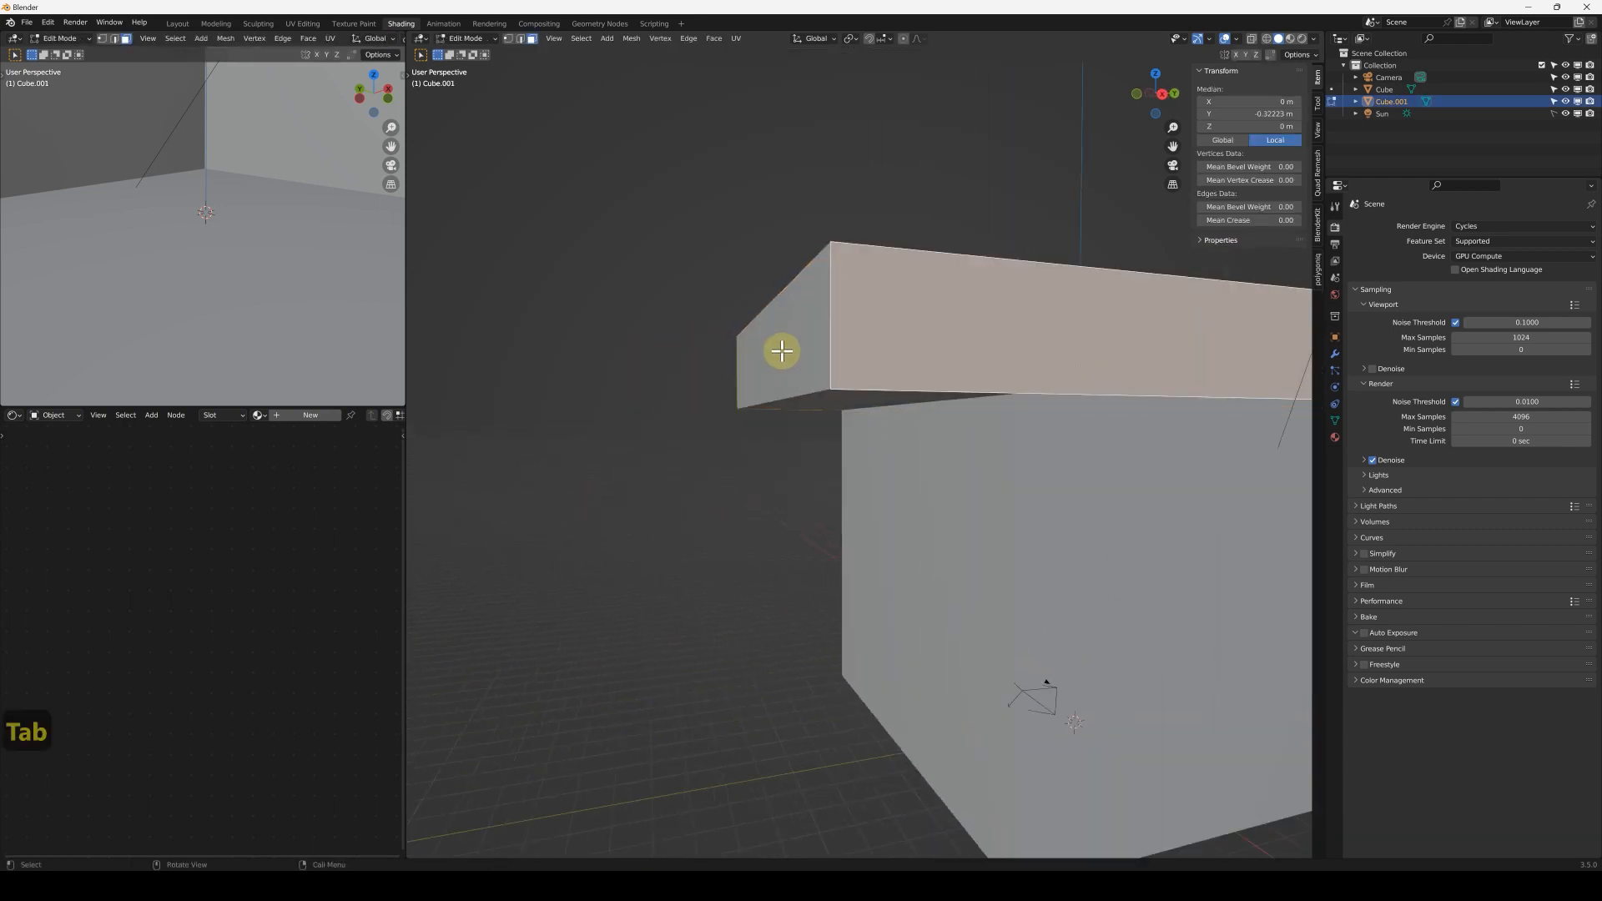
pyautogui.click(784, 350)
pyautogui.press('g')
pyautogui.press('y')
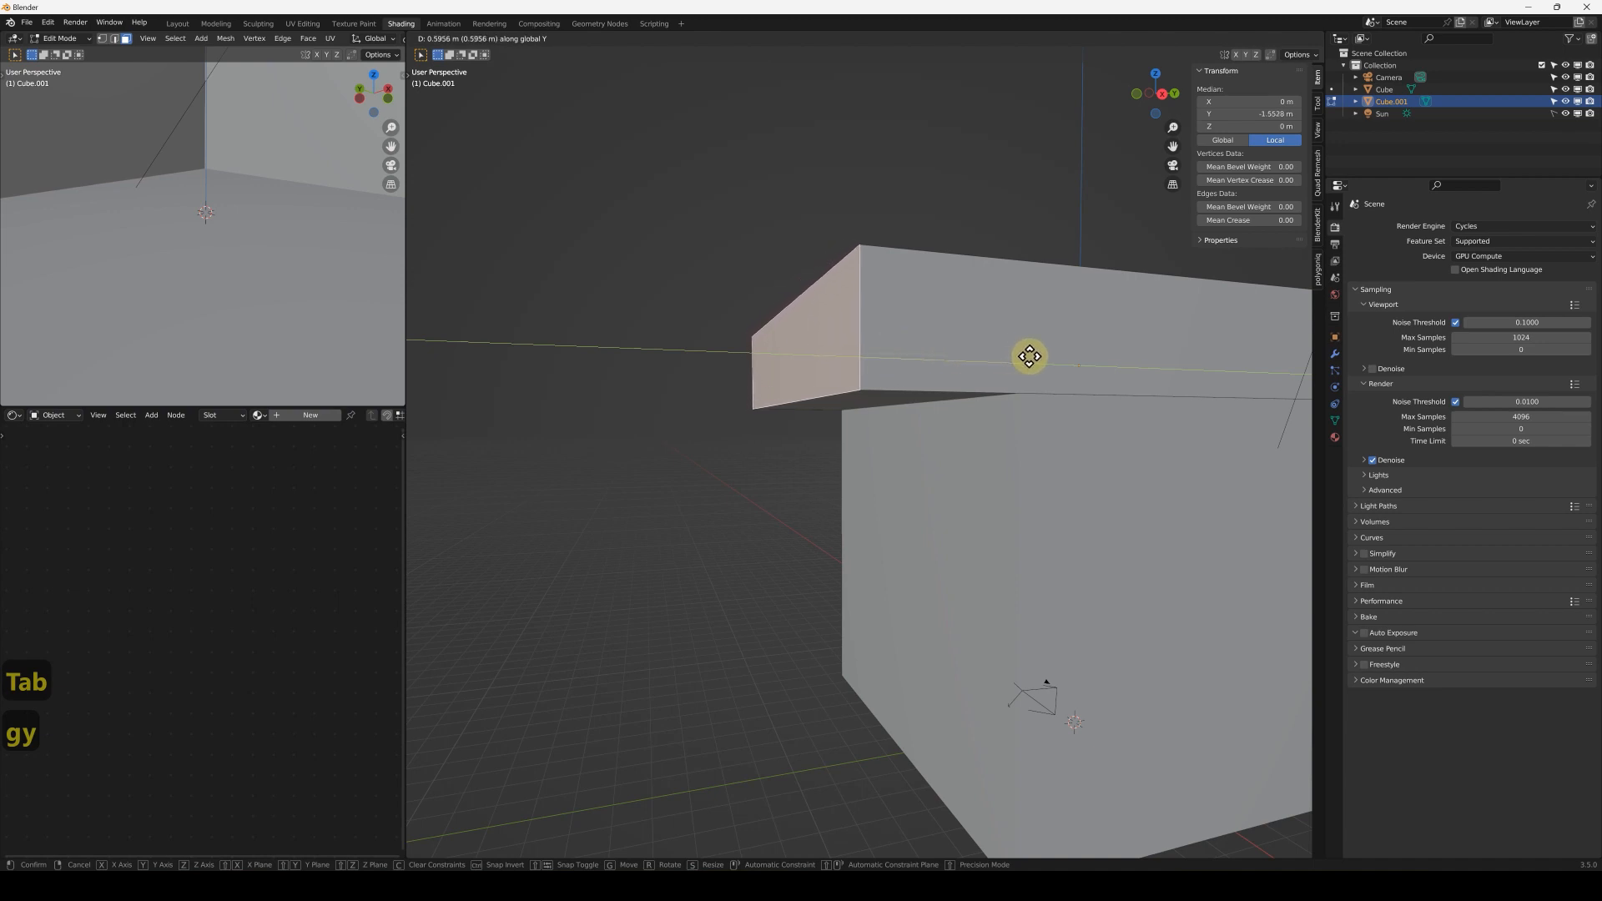
pyautogui.click(1024, 352)
pyautogui.press('Tab')
pyautogui.moveTo(983, 383); pyautogui.dragTo(963, 422, button='middle')
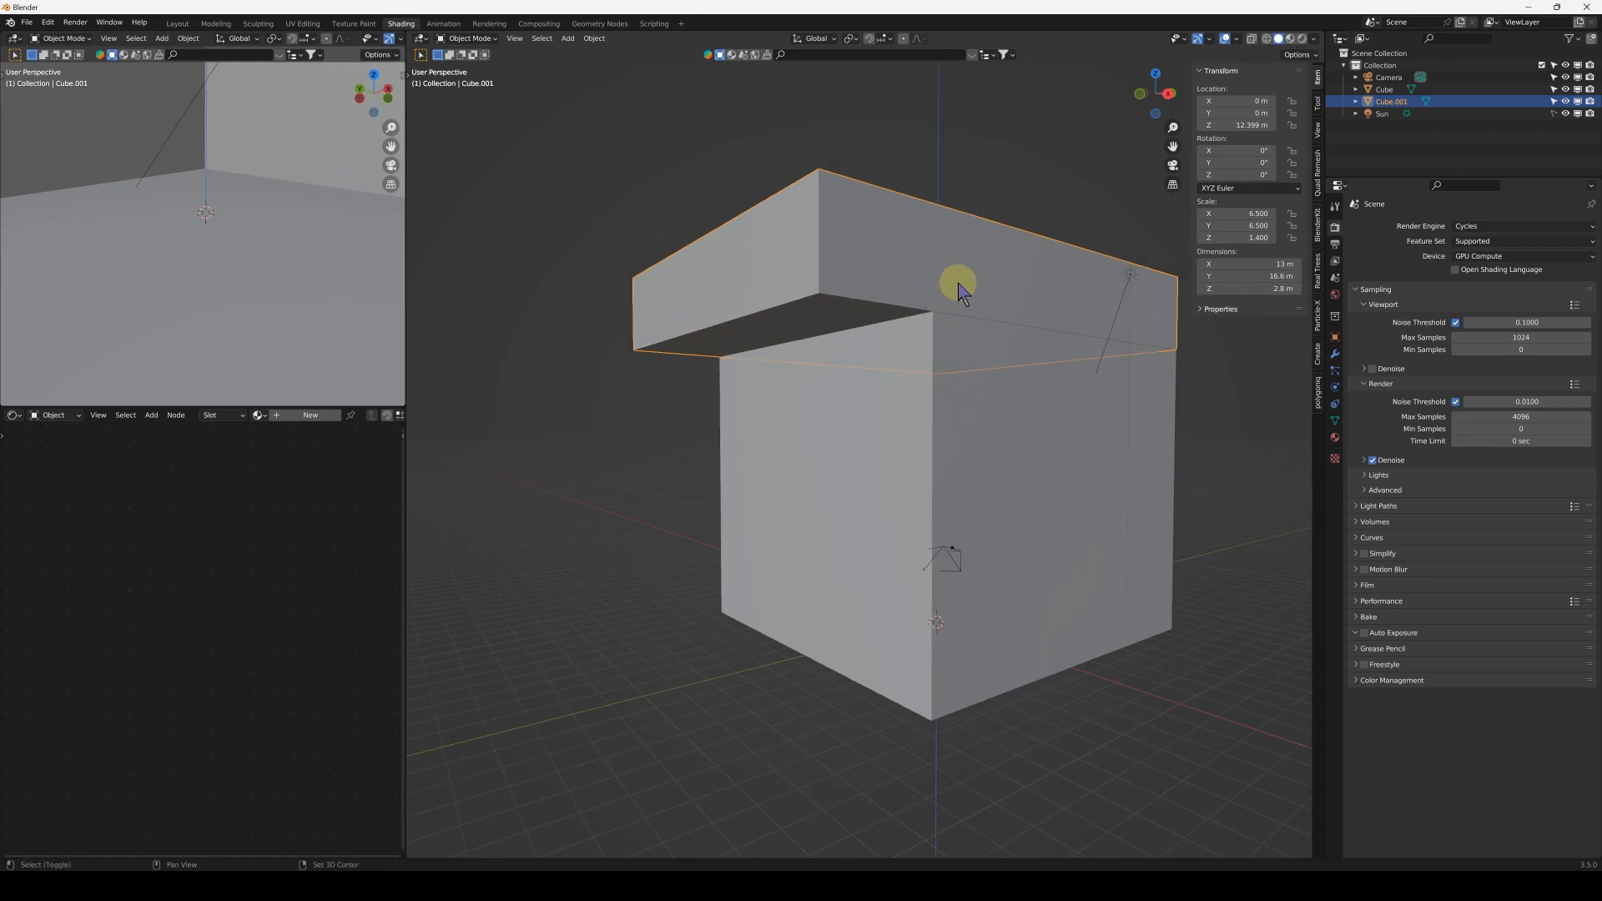
# Step: Duplicate the slab and lower the copy about 2.7 m along Z, directly beneath the original
pyautogui.hotkey('shift', 'd')
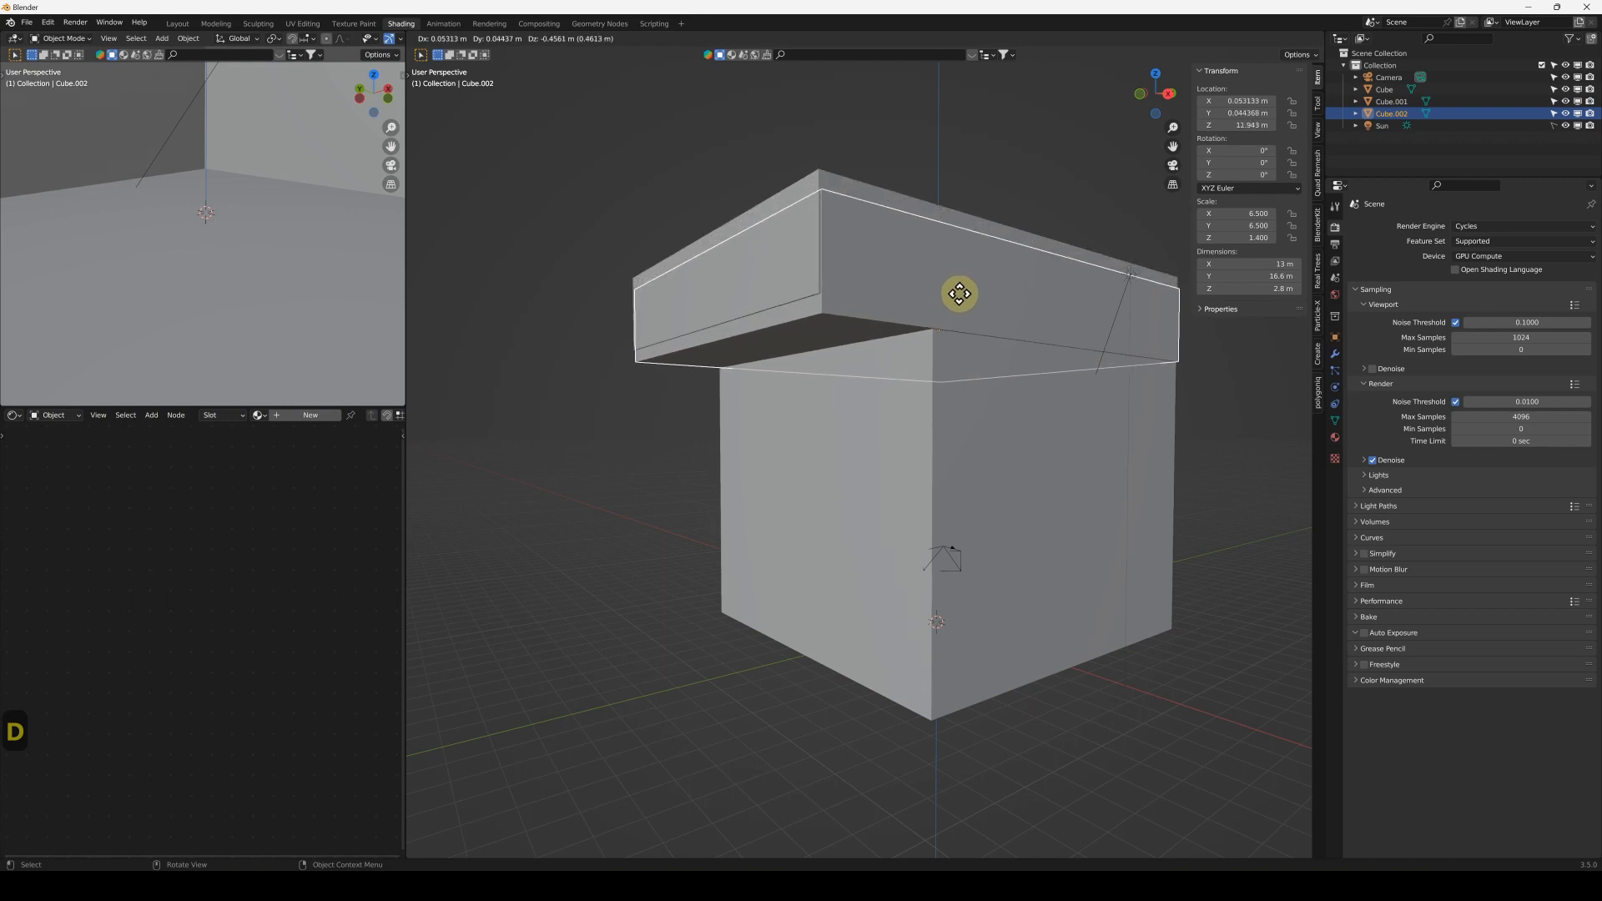
pyautogui.press('z')
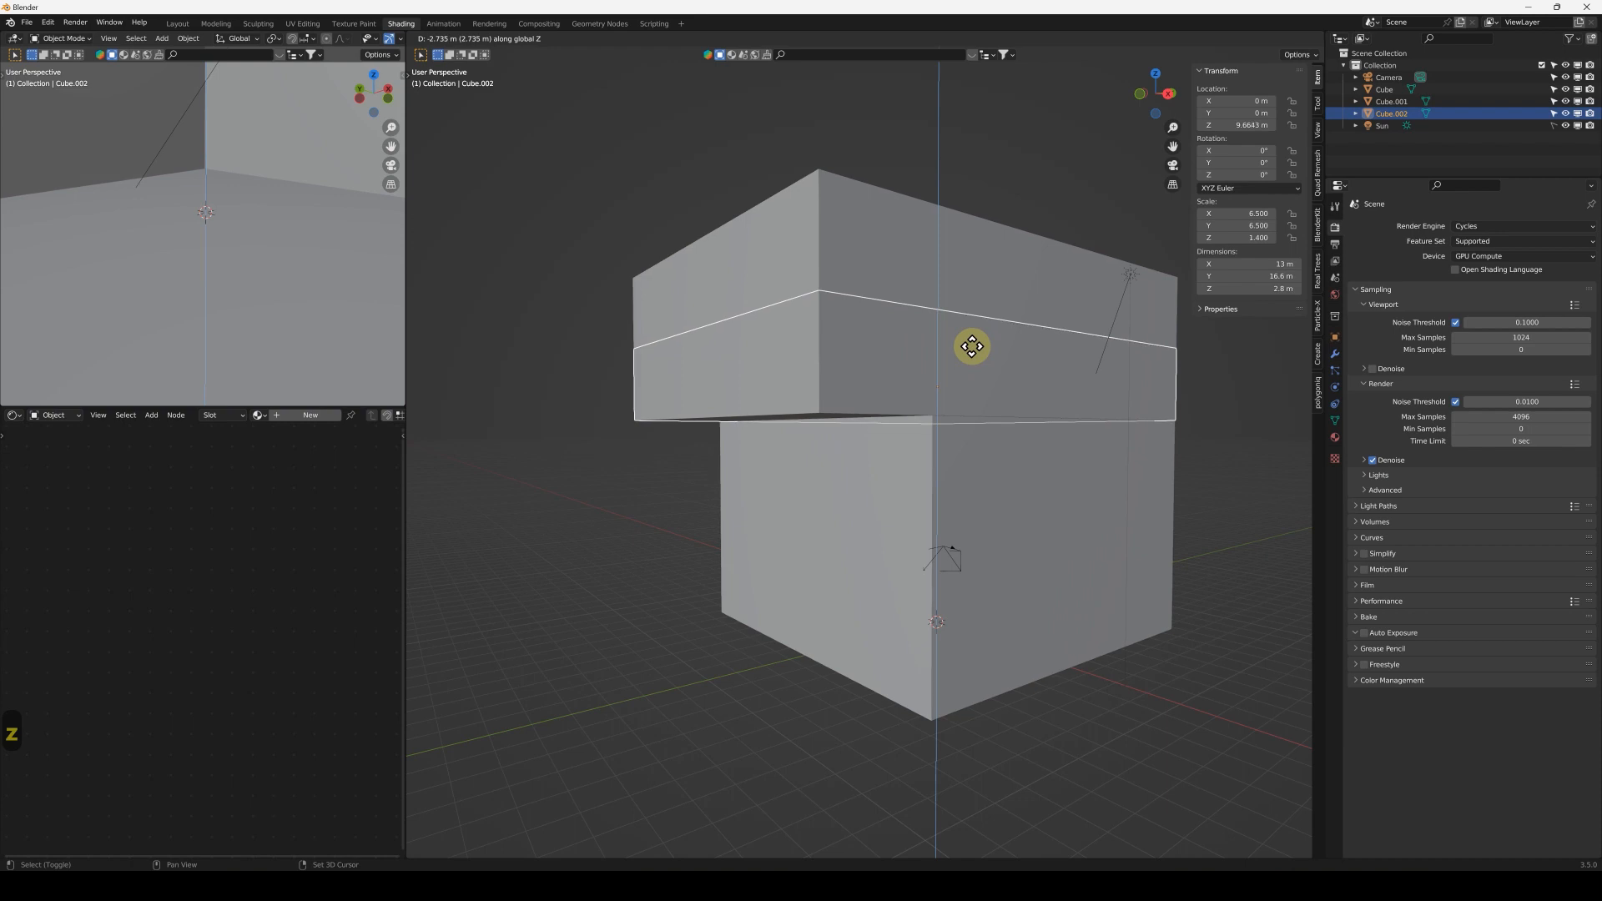
pyautogui.click(971, 346)
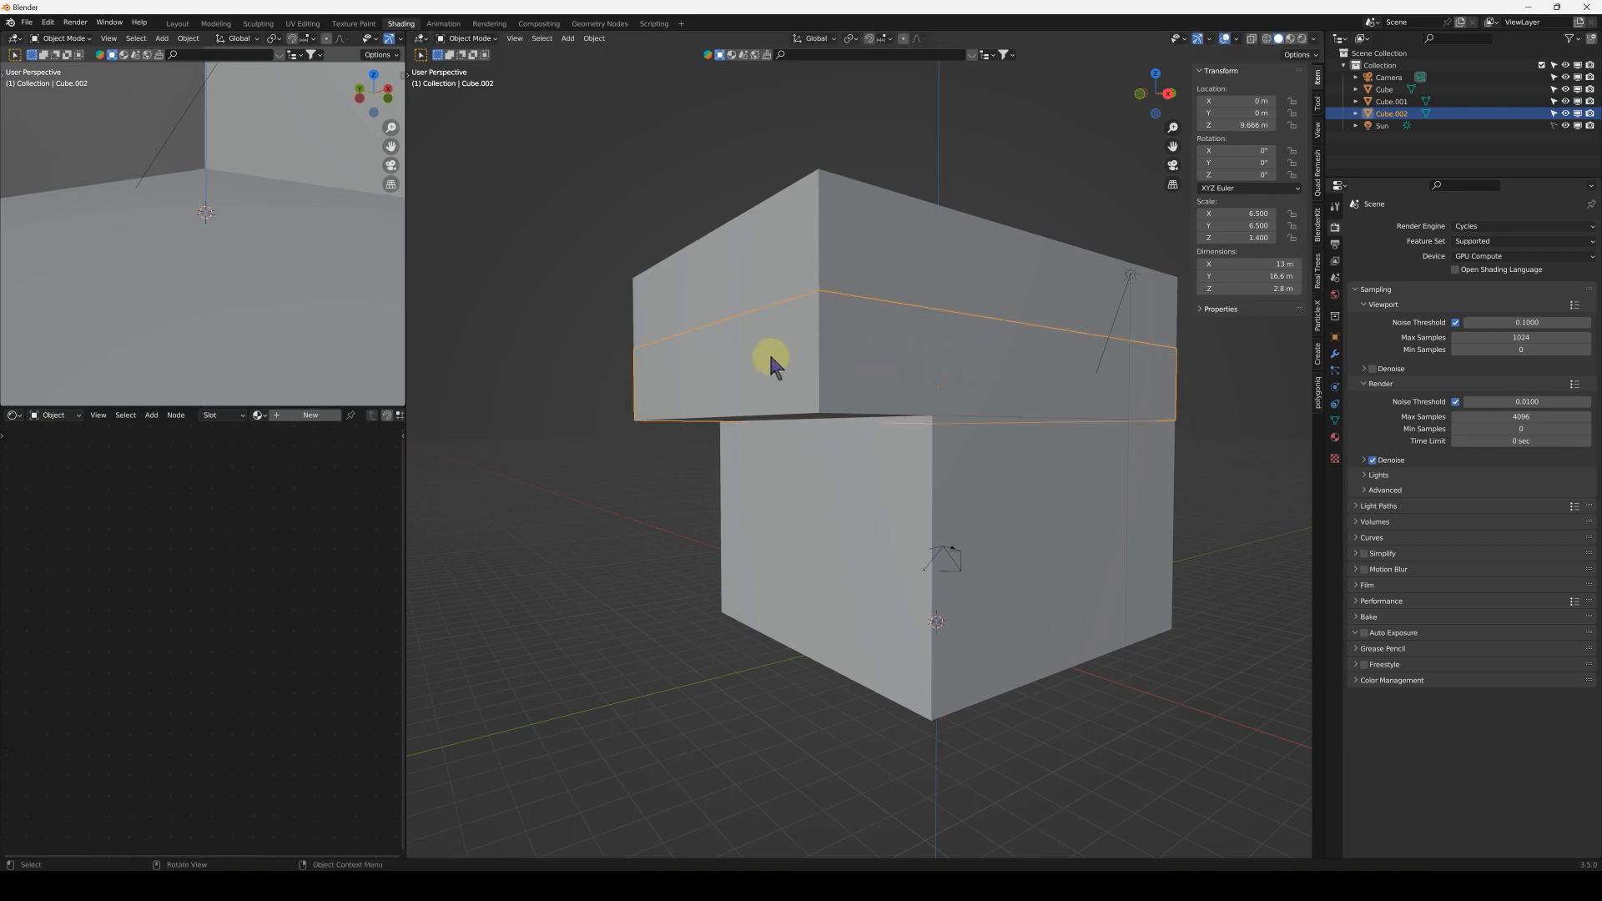
# Step: In Edit Mode, move the lower slab's negative-Y side face inward about 0.7 m along Y, and return to Object Mode
pyautogui.press('Tab')
pyautogui.moveTo(763, 361); pyautogui.dragTo(749, 362, button='middle')
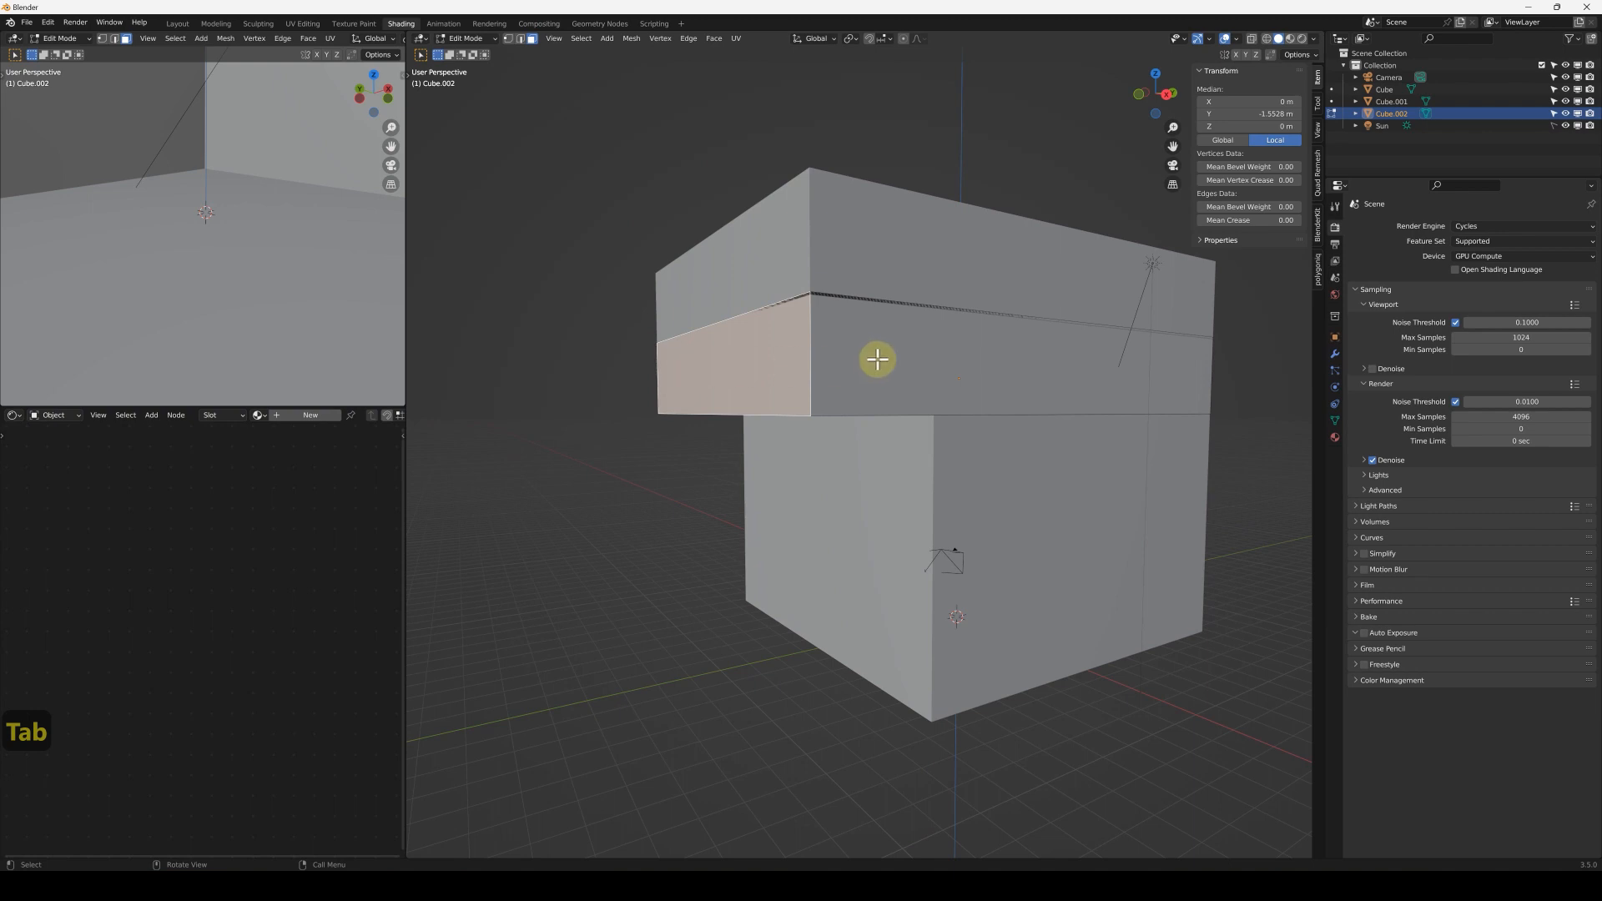
pyautogui.press('g')
pyautogui.press('y')
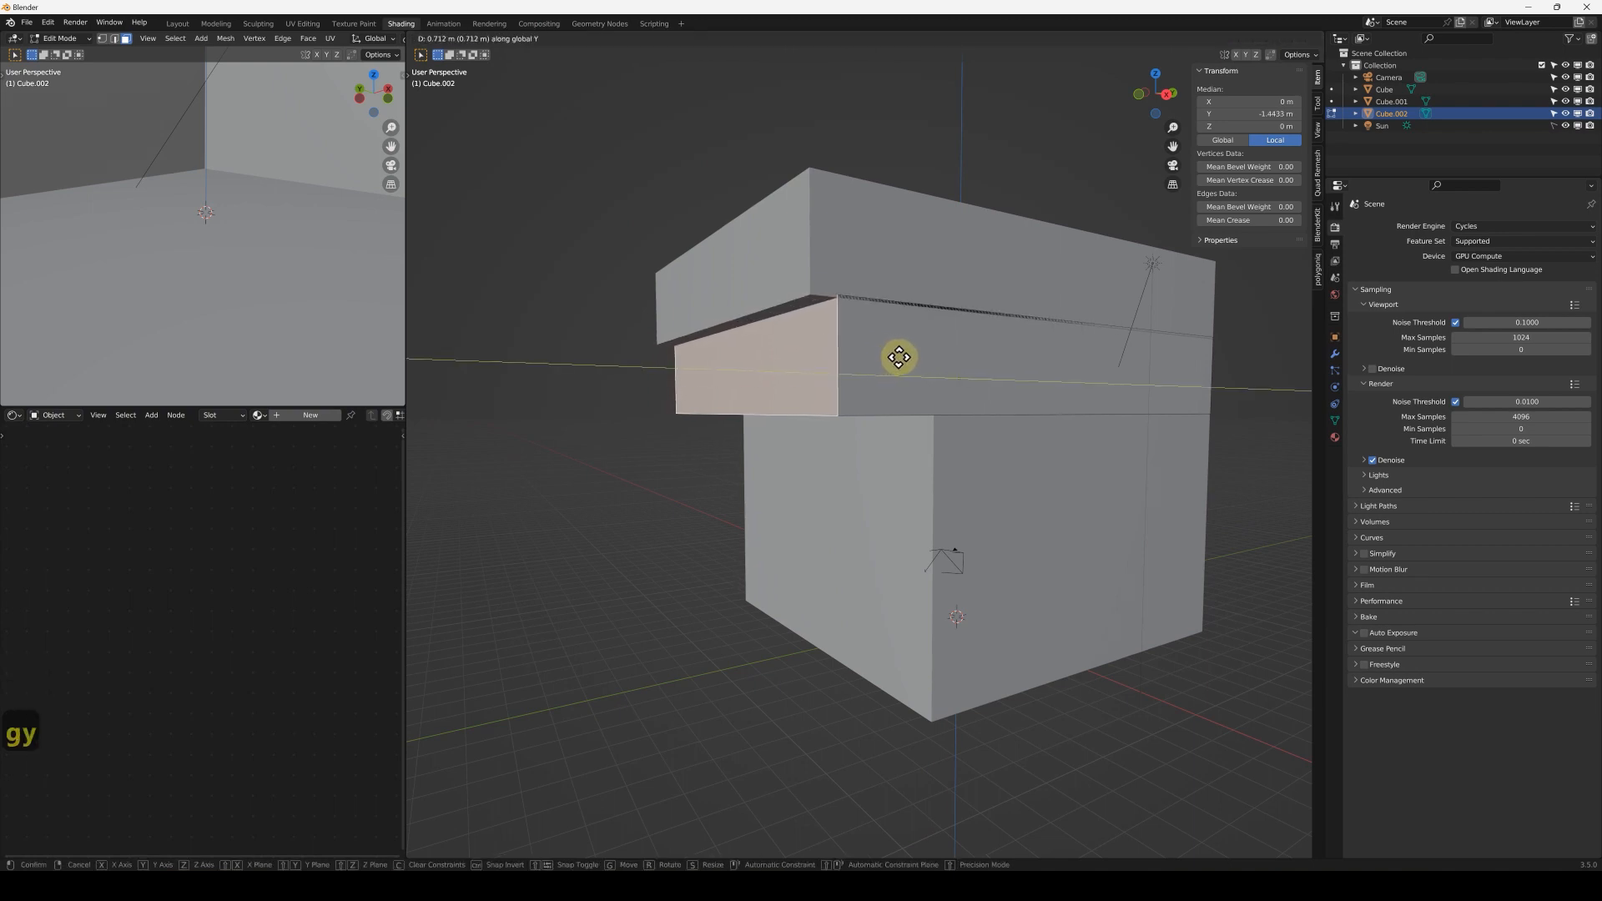
pyautogui.click(898, 358)
pyautogui.scroll(4, 886, 354)
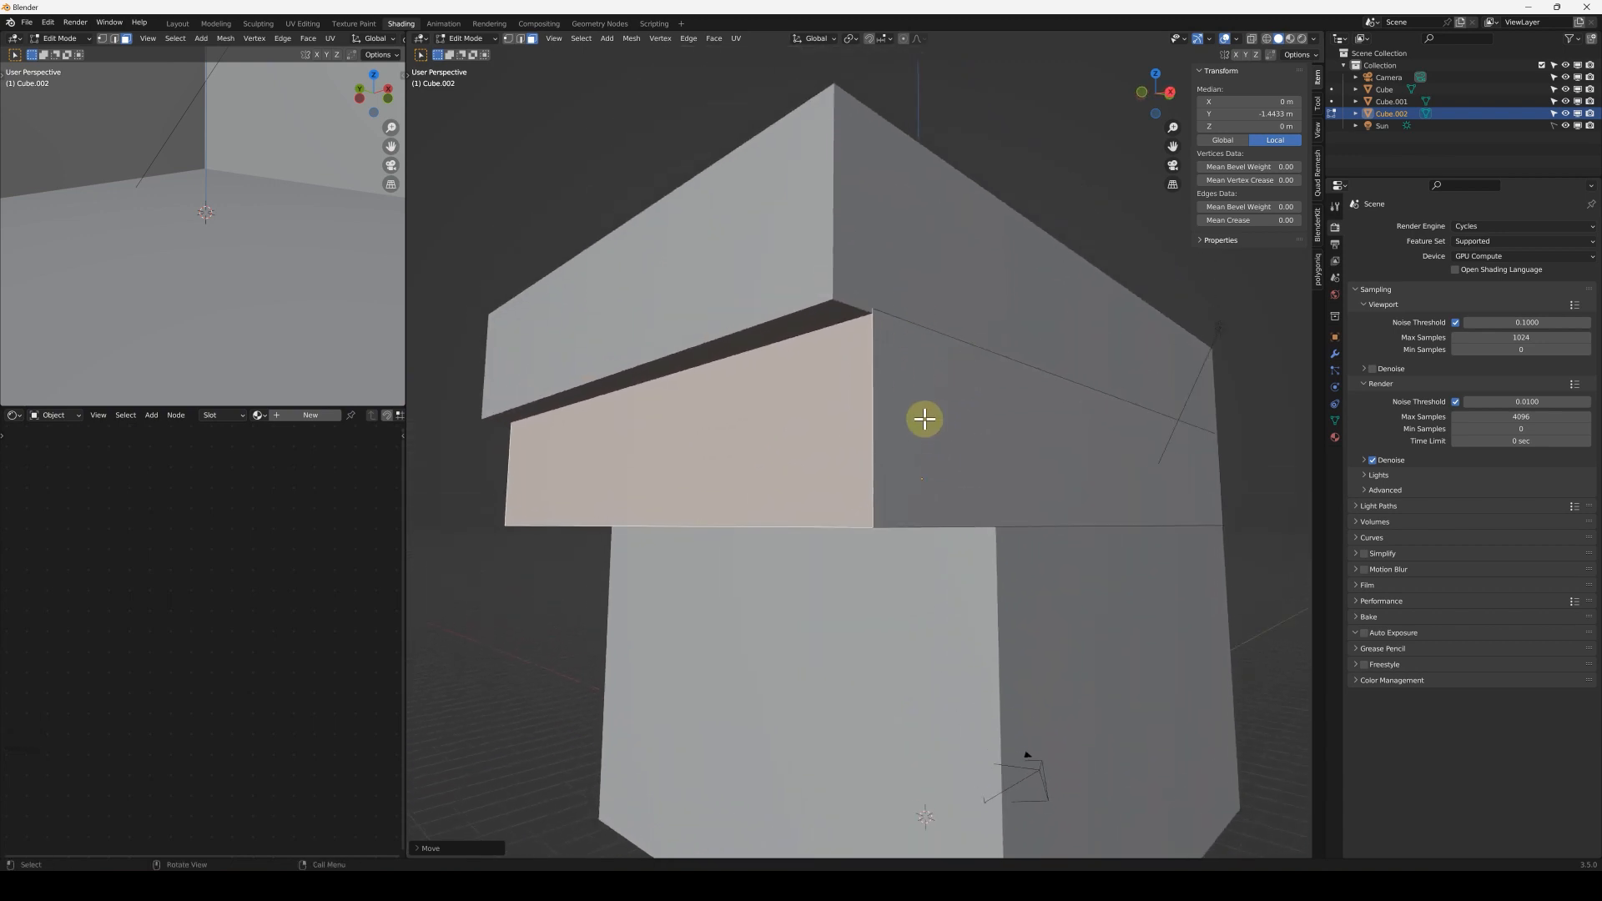
pyautogui.press('Tab')
# Step: In Edit Mode, scale the top slab's two opposite X side faces by about 1.0005 along X, and return to Object Mode
pyautogui.scroll(3, 926, 408)
pyautogui.moveTo(920, 352)
pyautogui.mouseDown(button='middle')
pyautogui.moveTo(948, 239)
pyautogui.moveTo(762, 529)
pyautogui.moveTo(748, 472)
pyautogui.moveTo(769, 479)
pyautogui.moveTo(758, 497)
pyautogui.moveTo(937, 536)
pyautogui.moveTo(904, 354)
pyautogui.mouseUp(button='middle')
pyautogui.click(886, 318)
pyautogui.press('Tab')
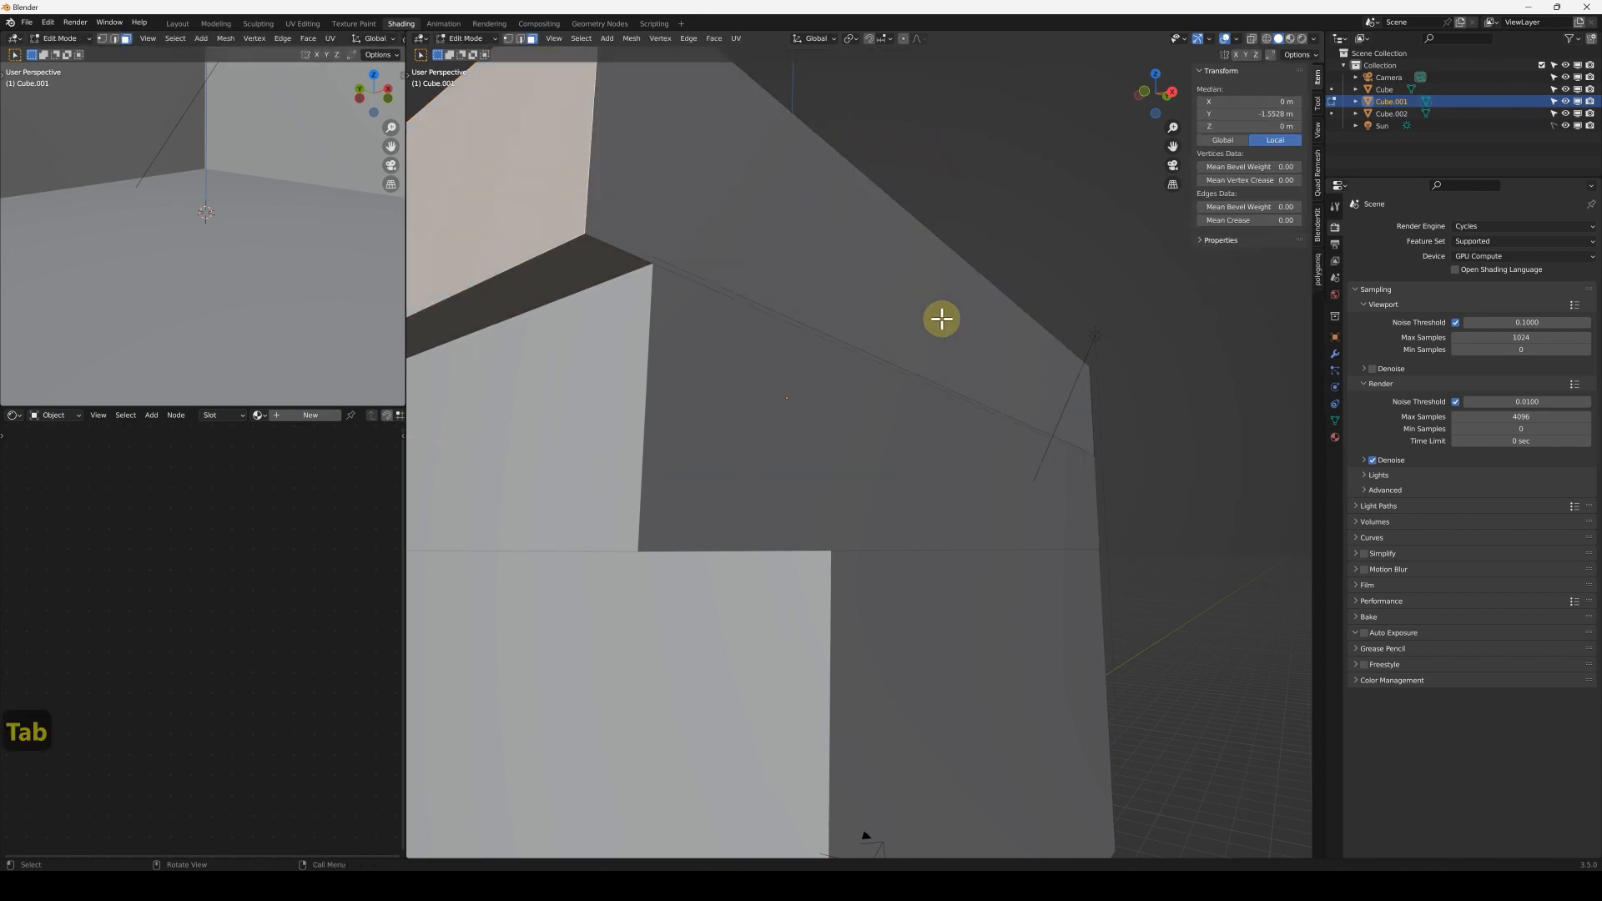
pyautogui.click(852, 276)
pyautogui.scroll(-4, 726, 404)
pyautogui.moveTo(670, 408); pyautogui.dragTo(819, 411, button='middle')
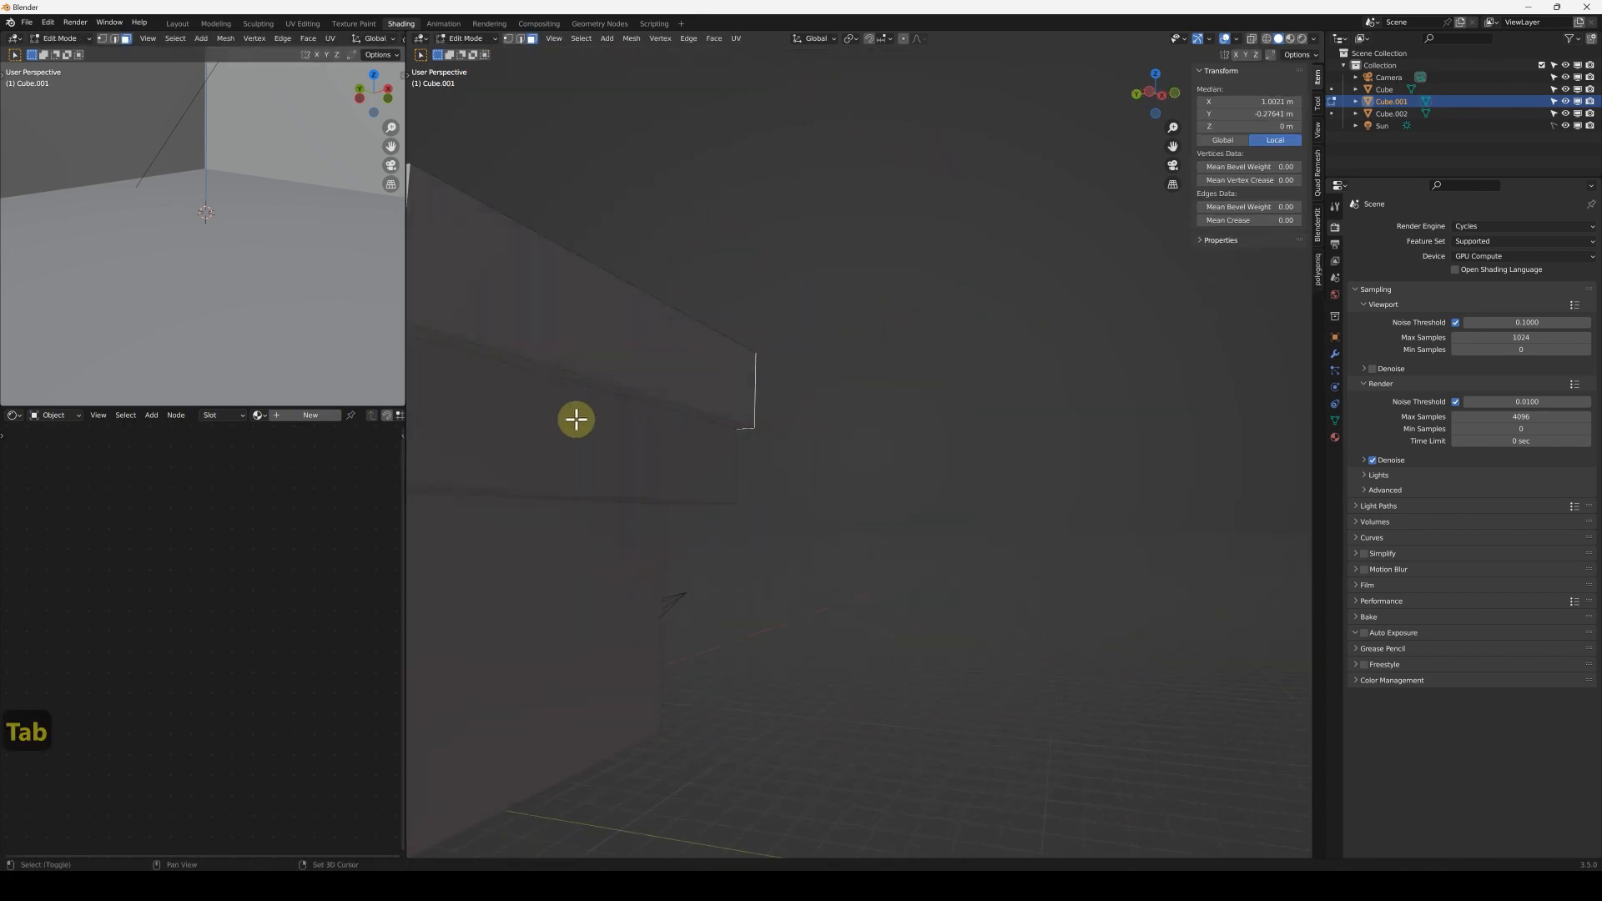
pyautogui.moveTo(561, 415); pyautogui.dragTo(947, 512, button='middle')
pyautogui.keyDown('shift'); pyautogui.click(772, 425); pyautogui.keyUp('shift')
pyautogui.moveTo(941, 407); pyautogui.dragTo(847, 439, button='middle')
pyautogui.moveTo(1083, 414); pyautogui.dragTo(1120, 384, button='middle')
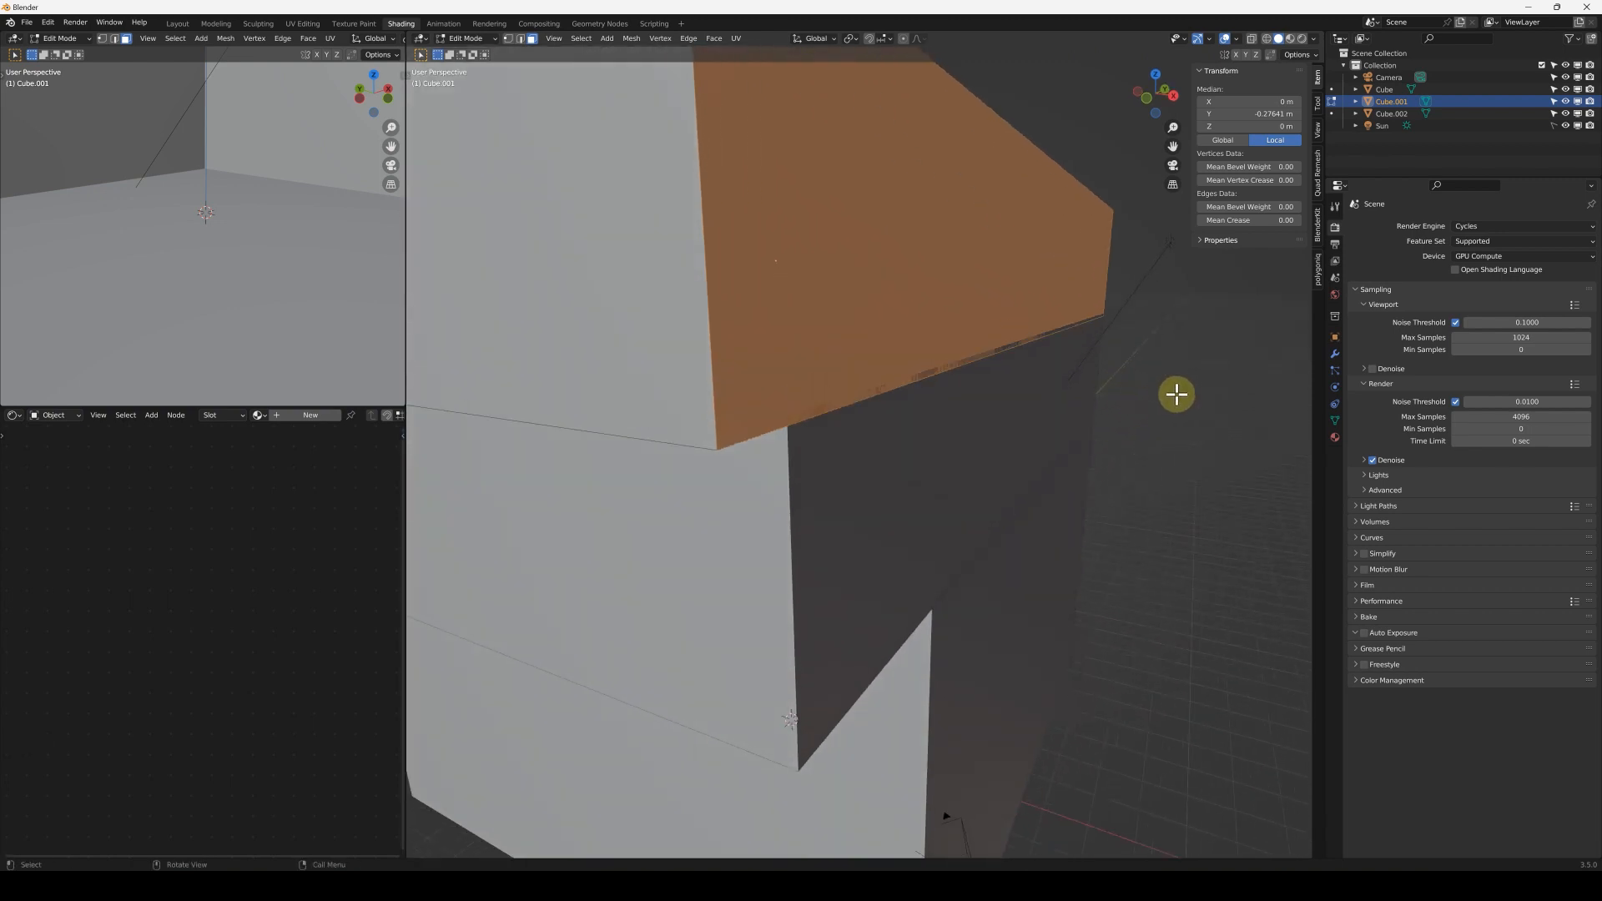
pyautogui.press('s')
pyautogui.press('x')
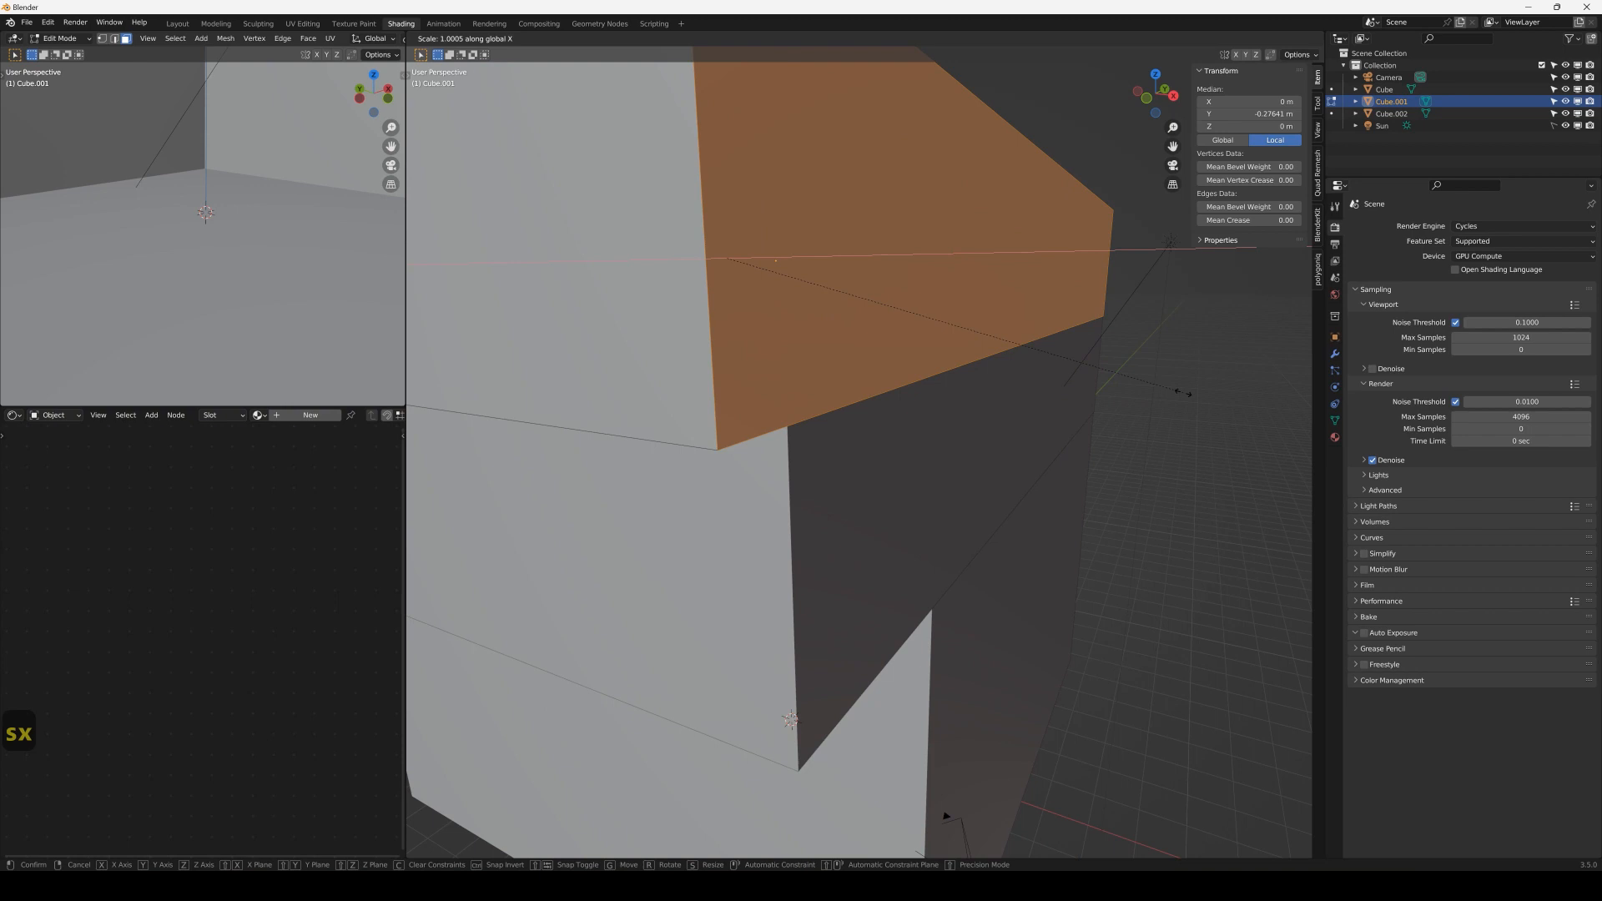
pyautogui.click(1183, 393)
pyautogui.press('Tab')
# Step: Duplicate the second slab and lower the copy along Z to a Z location of about 6.93 m
pyautogui.scroll(-3, 978, 414)
pyautogui.moveTo(936, 551); pyautogui.dragTo(989, 420, button='middle')
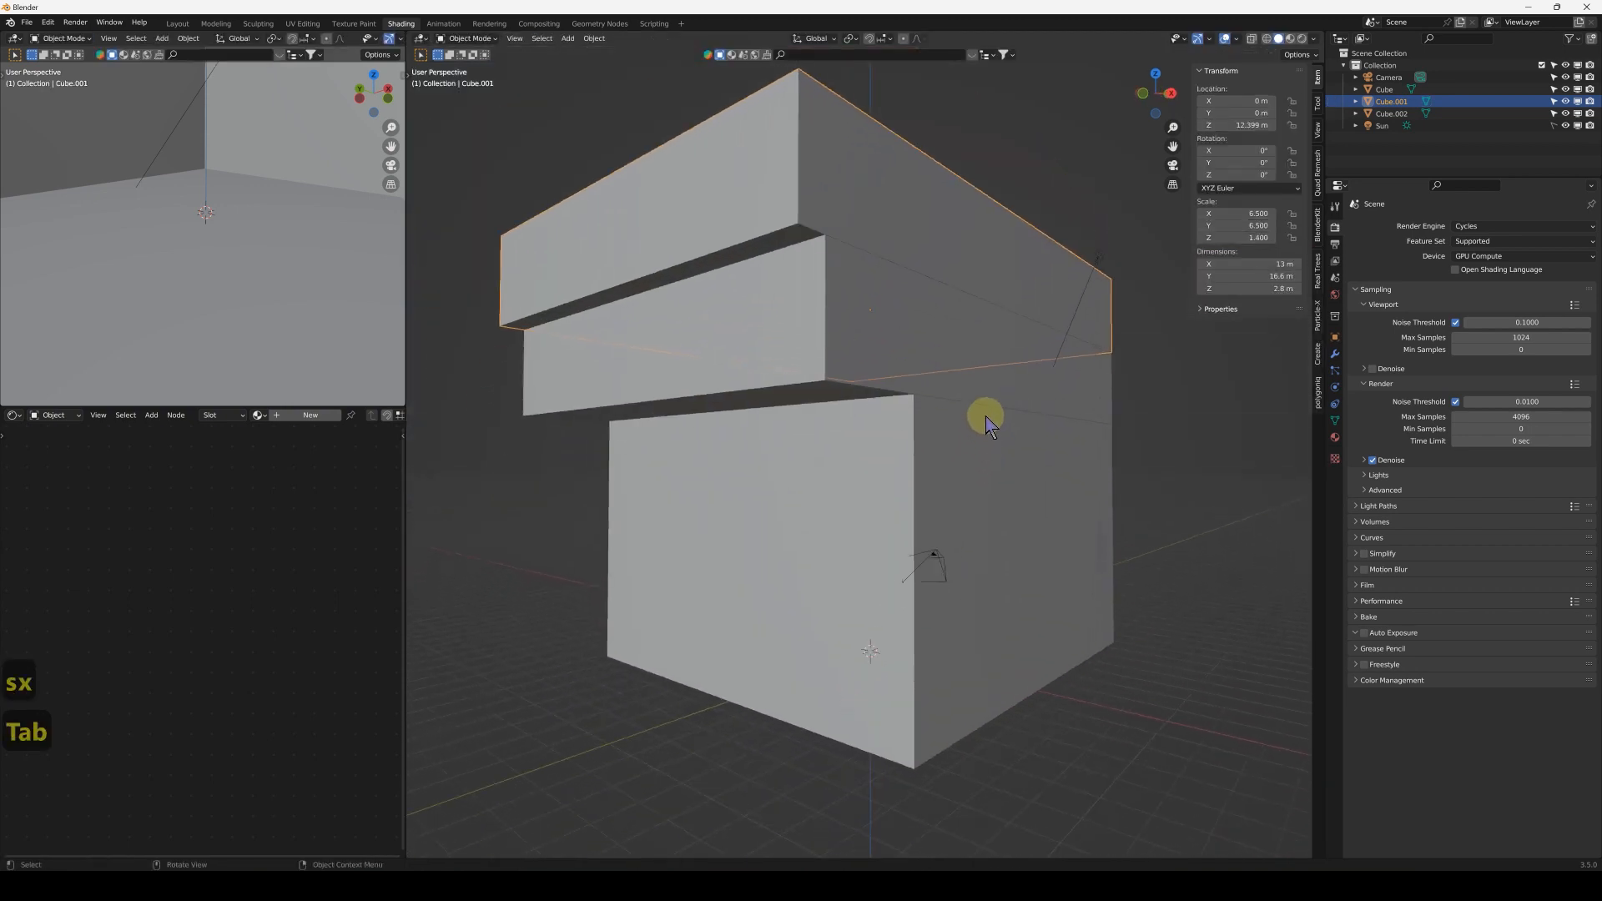
pyautogui.click(726, 331)
pyautogui.moveTo(866, 388); pyautogui.dragTo(866, 400, button='middle')
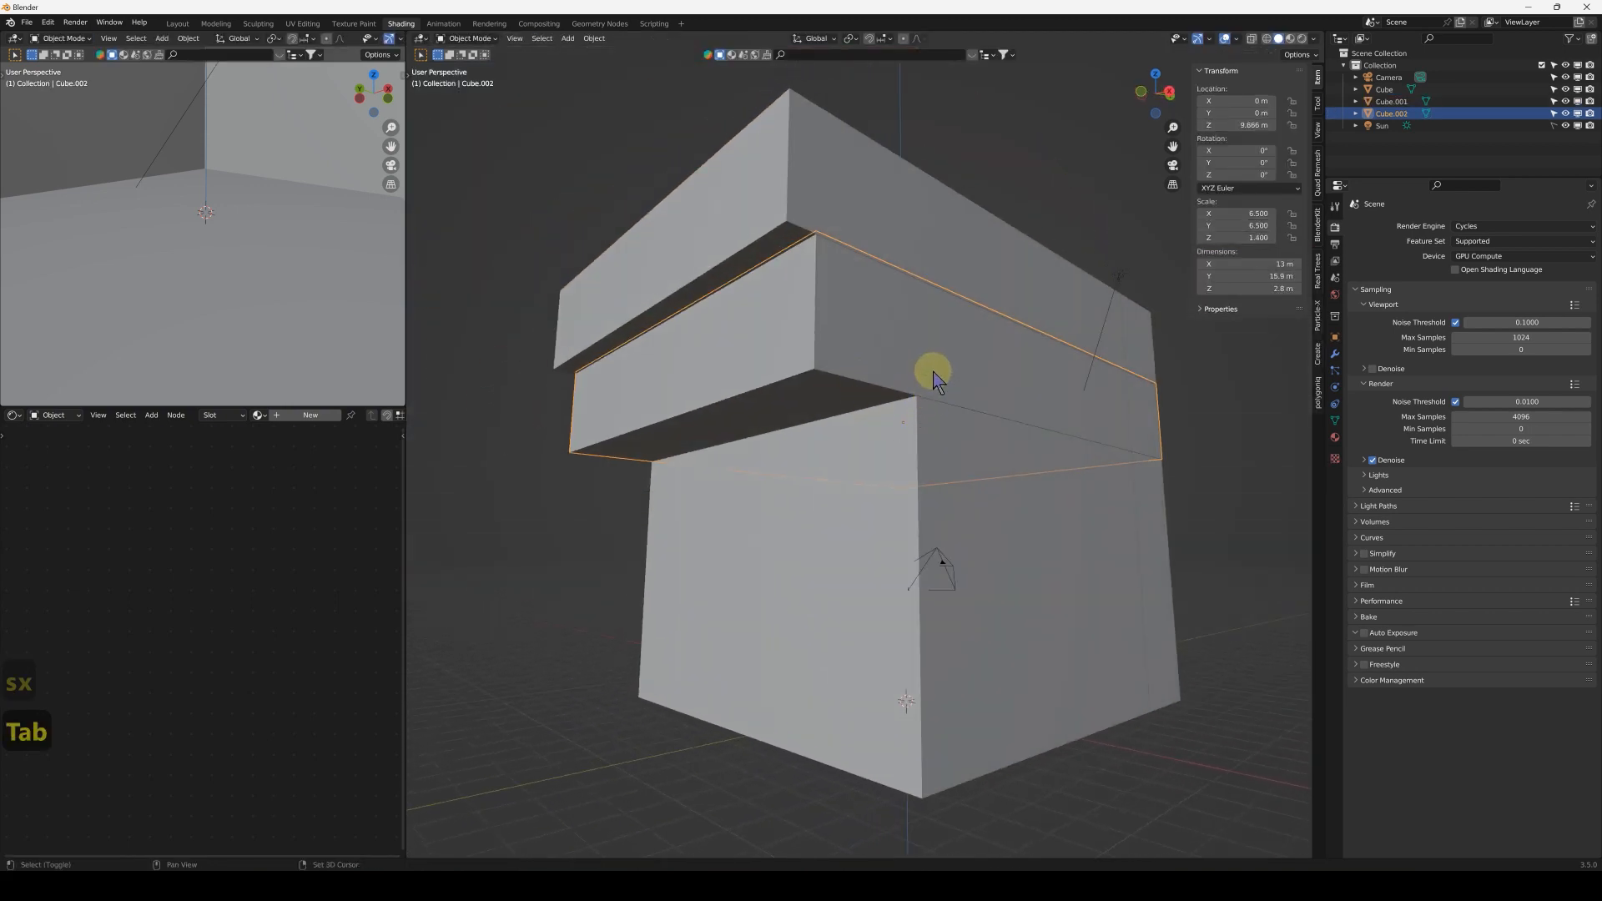
pyautogui.hotkey('shift', 'd')
pyautogui.press('z')
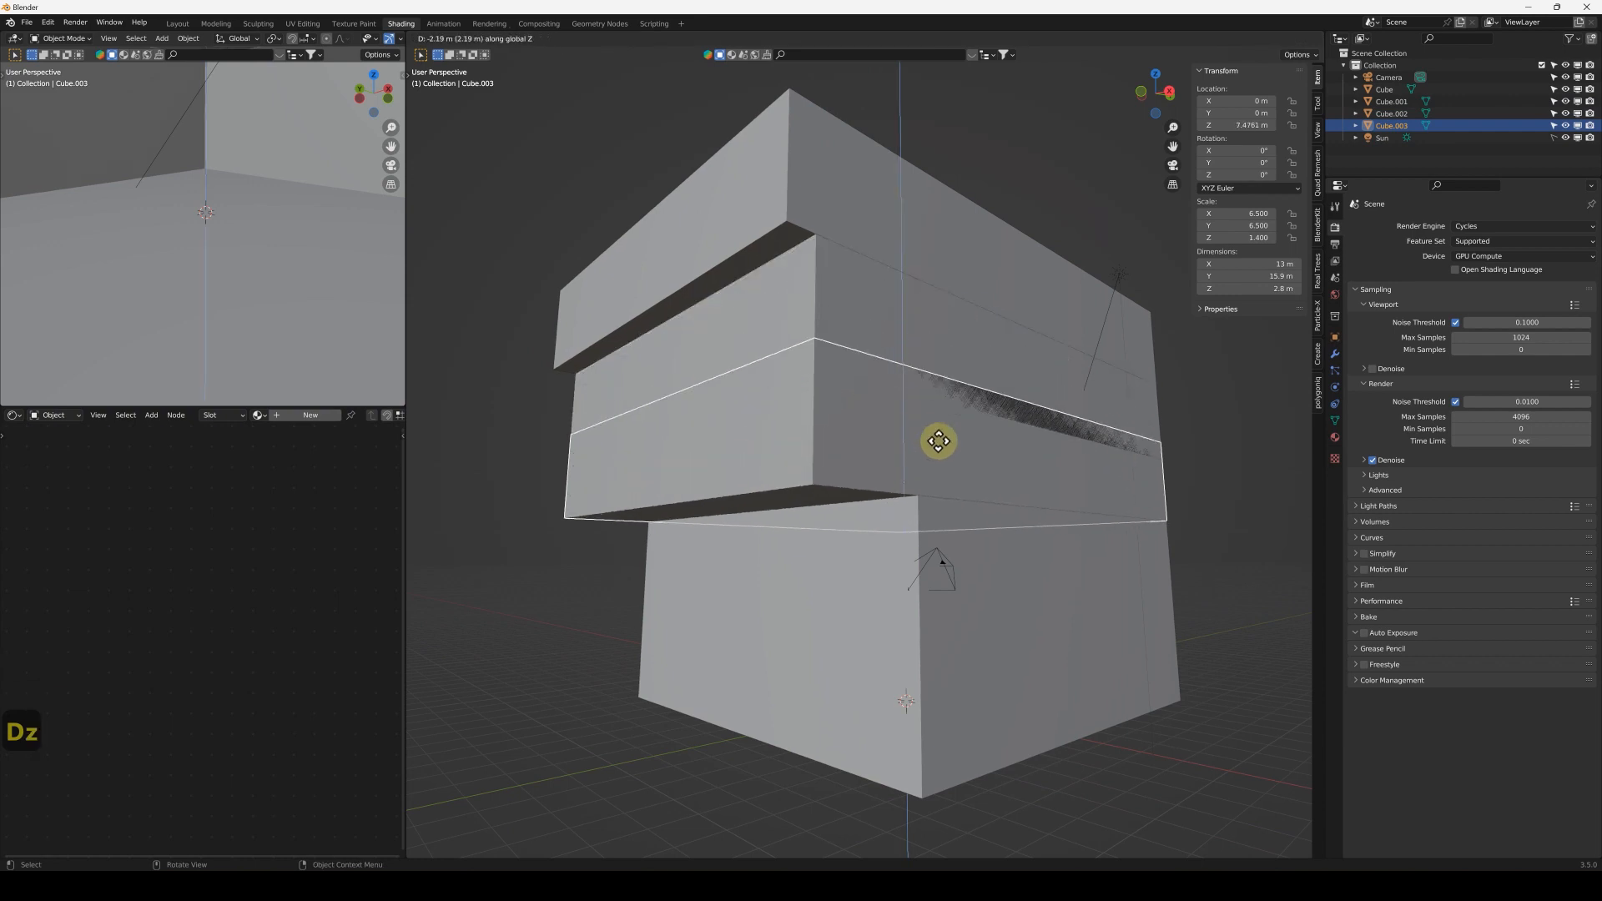
pyautogui.click(945, 441)
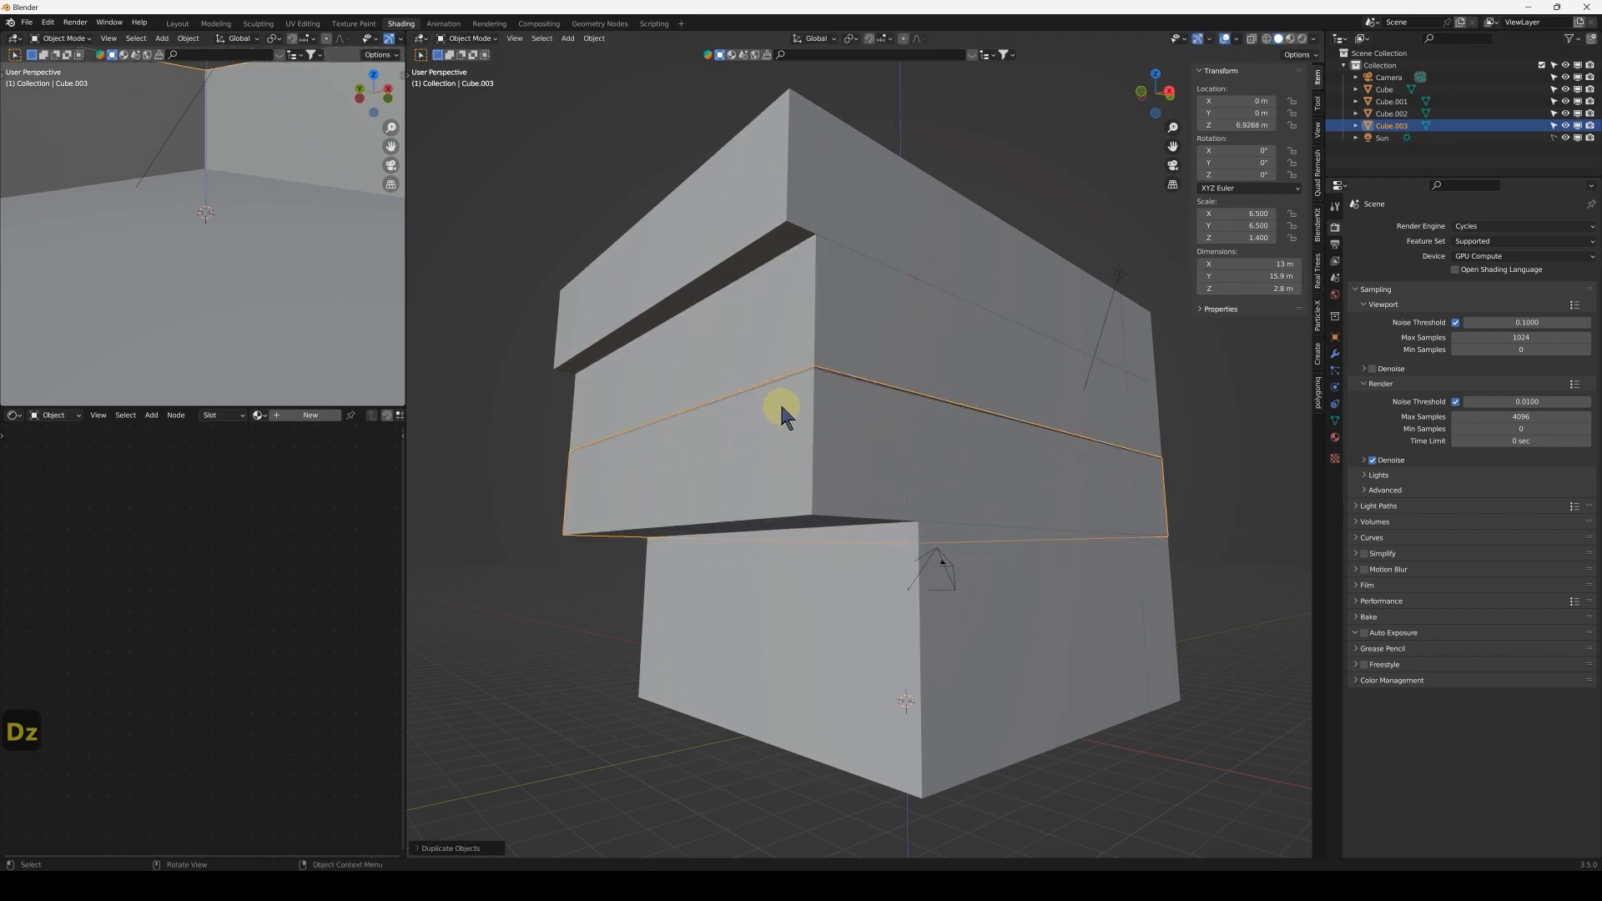
pyautogui.scroll(2, 868, 443)
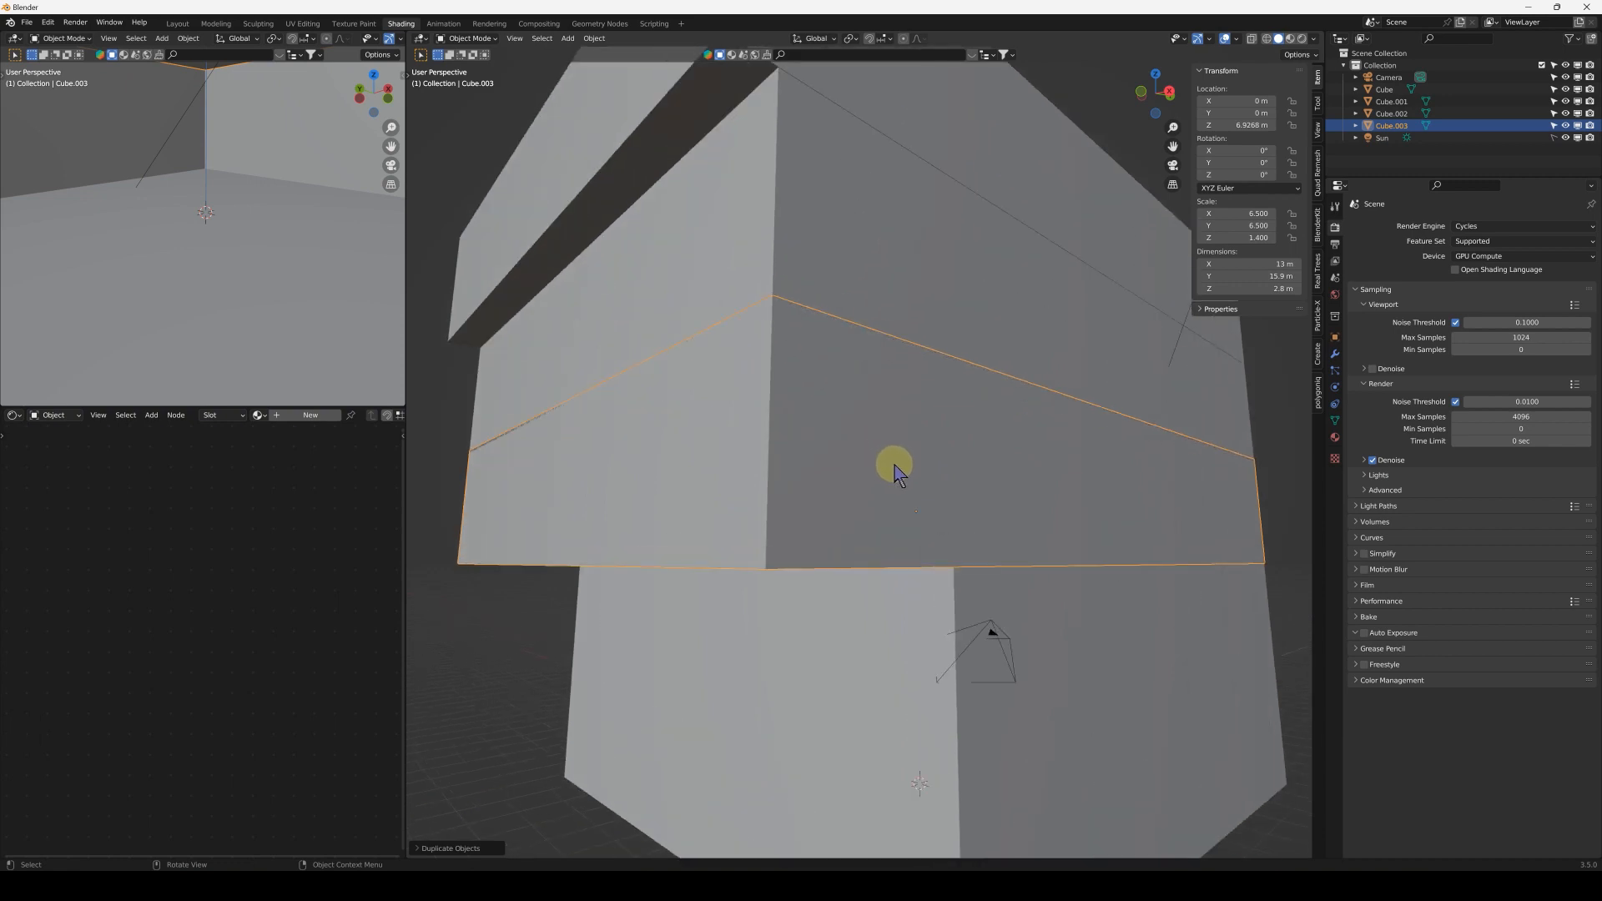
pyautogui.scroll(-3, 868, 459)
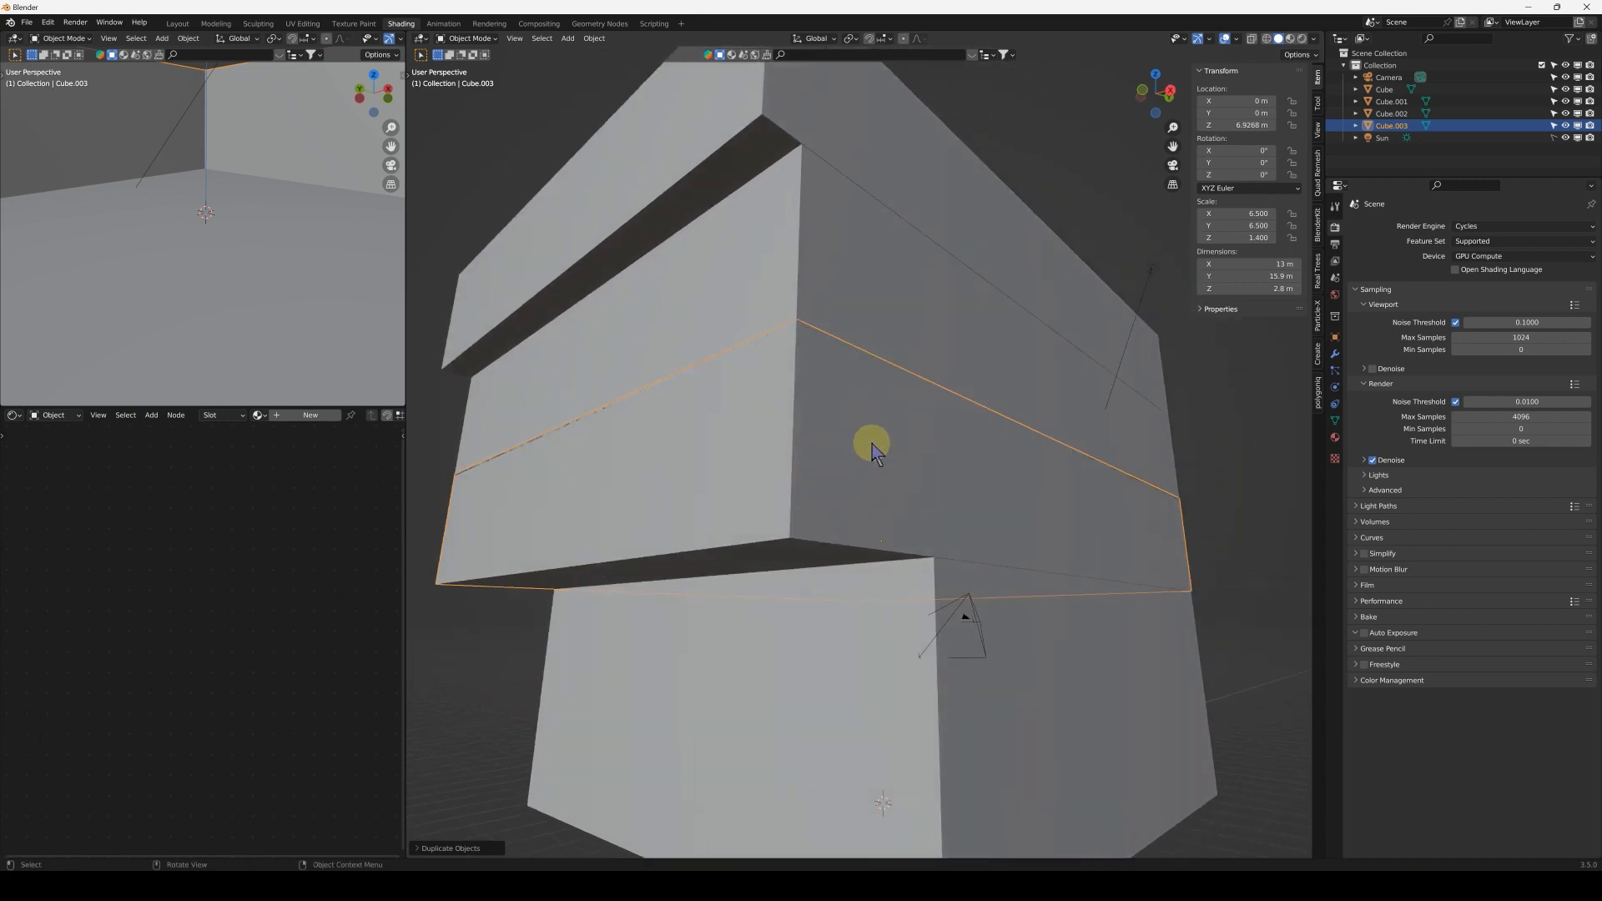
pyautogui.moveTo(880, 392); pyautogui.dragTo(867, 444, button='middle')
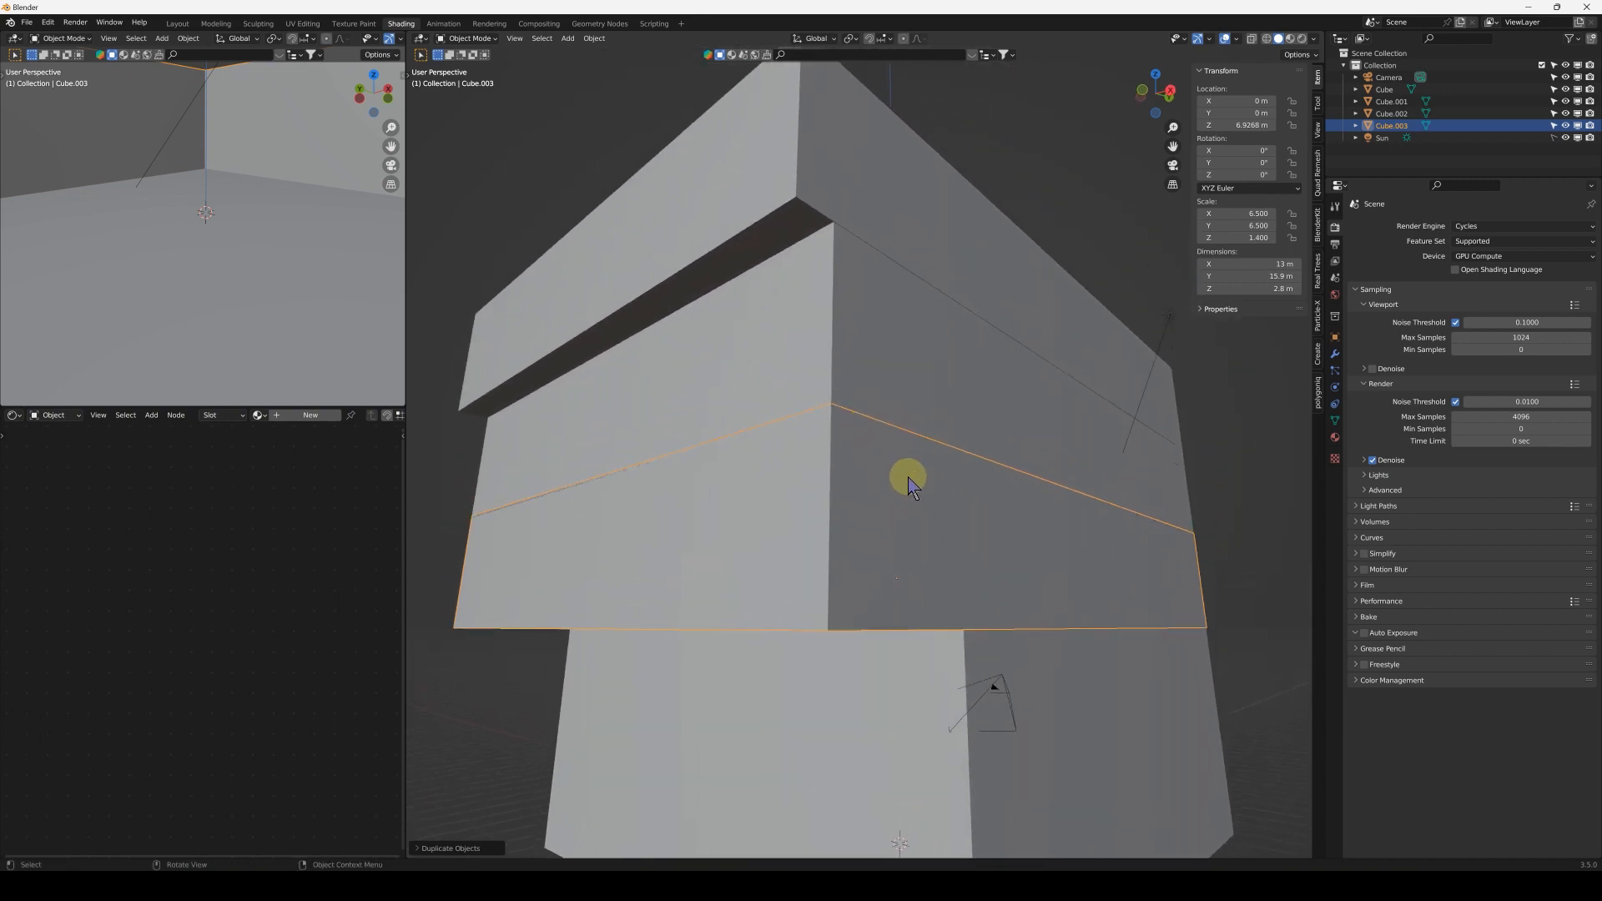
# Step: In Edit Mode, scale the opposite X side faces of the top two slabs together slightly along X, and return to Object Mode
pyautogui.scroll(1, 898, 500)
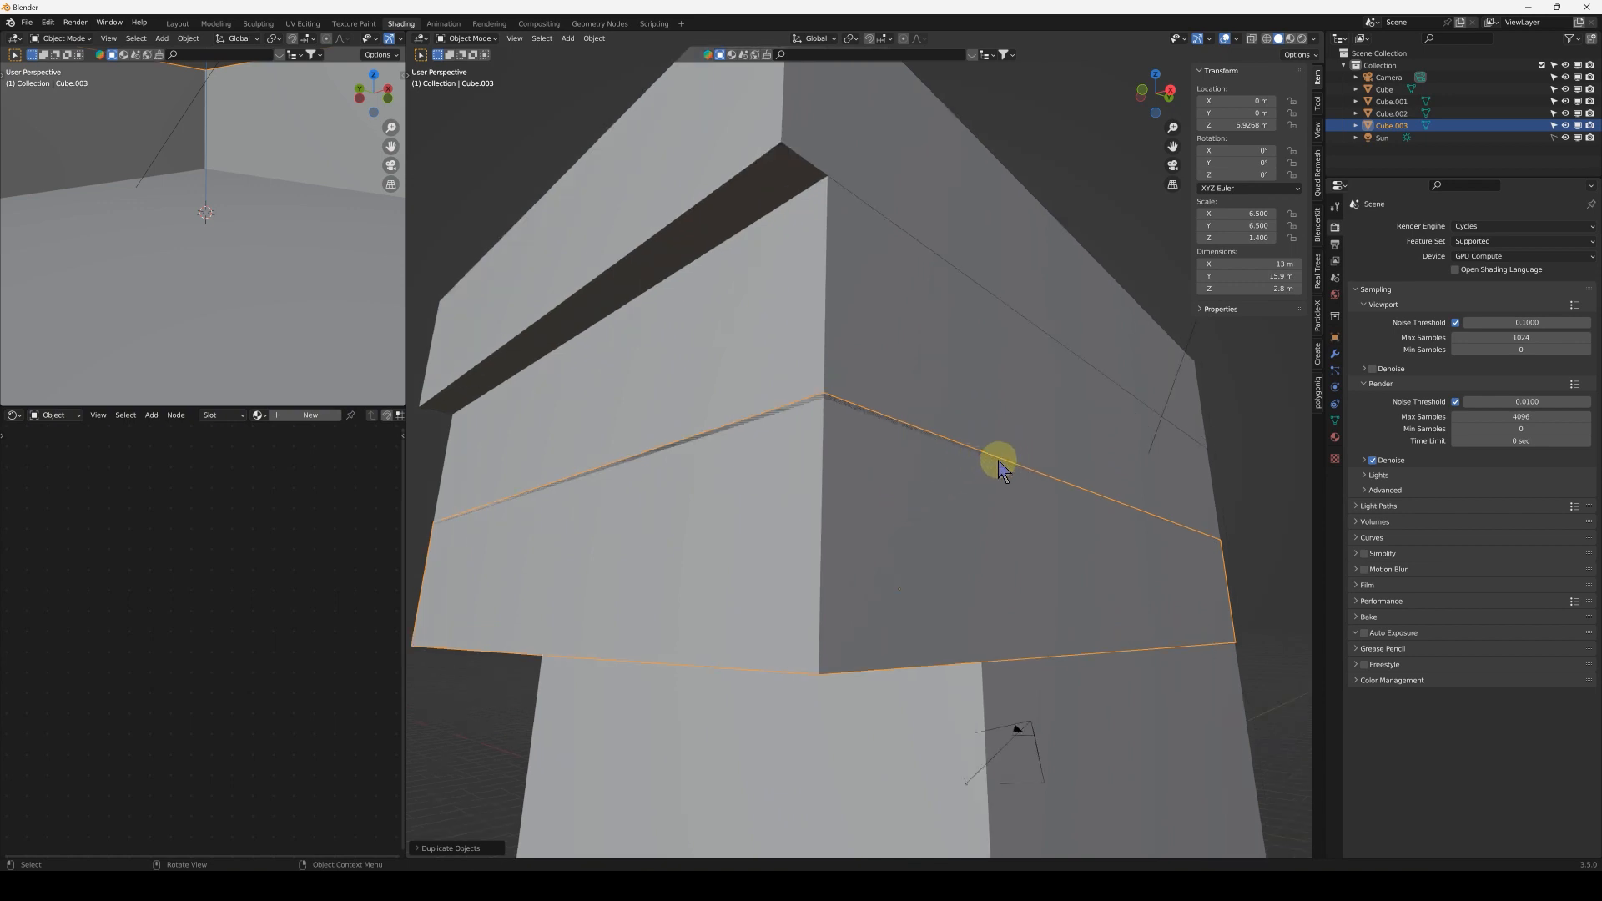
pyautogui.moveTo(926, 468); pyautogui.dragTo(893, 475, button='middle')
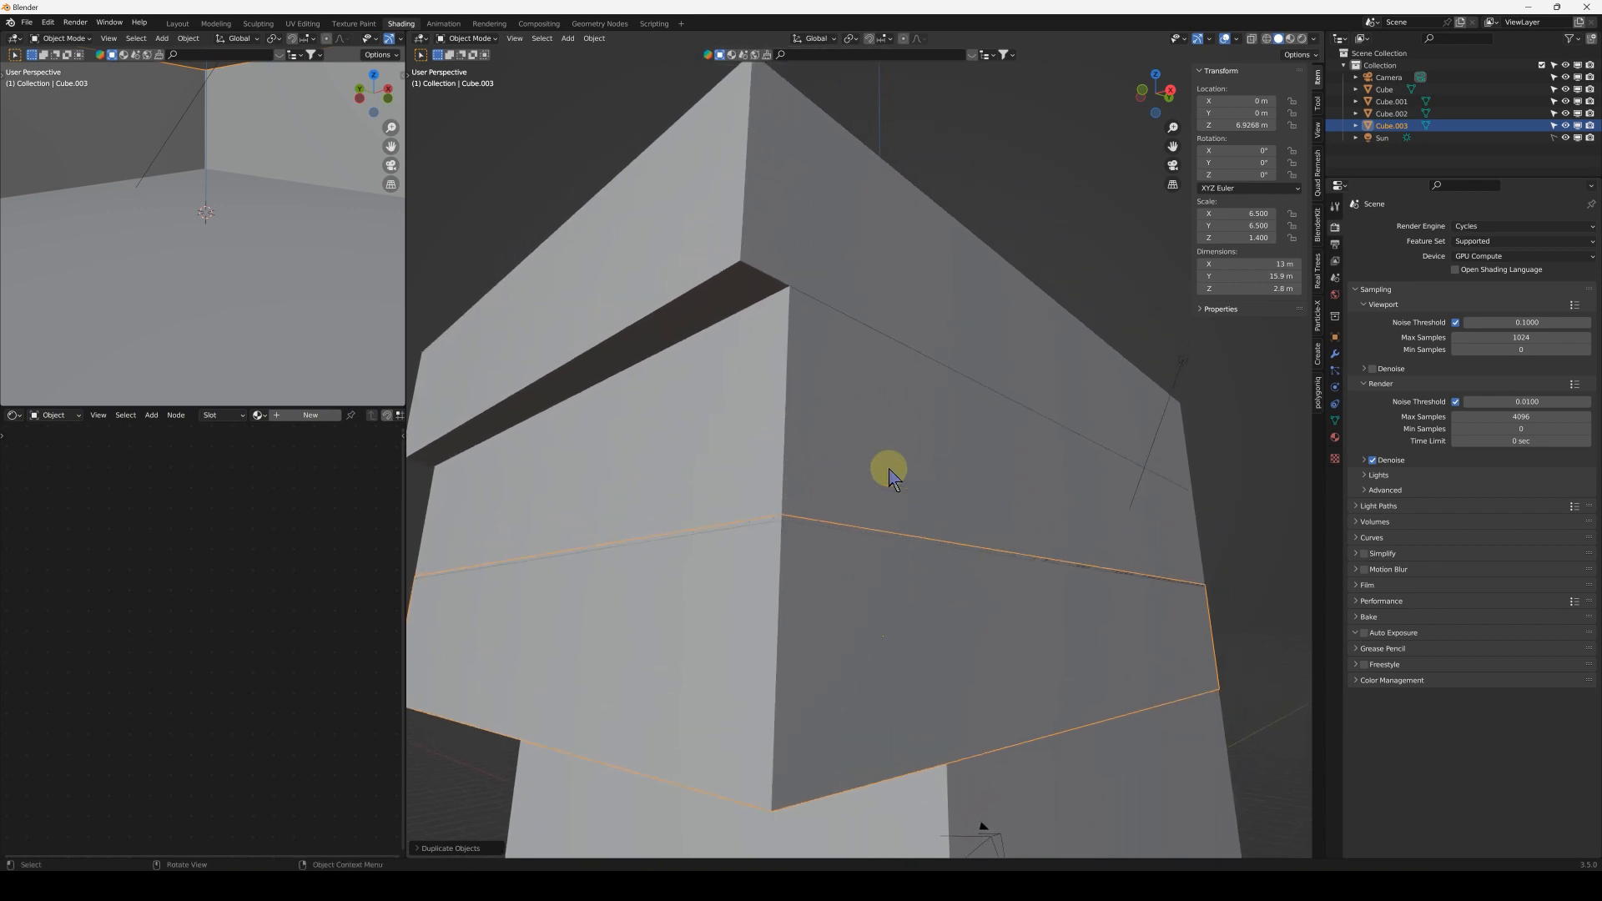
pyautogui.click(897, 417)
pyautogui.keyDown('shift'); pyautogui.click(912, 278); pyautogui.keyUp('shift')
pyautogui.scroll(-2, 887, 446)
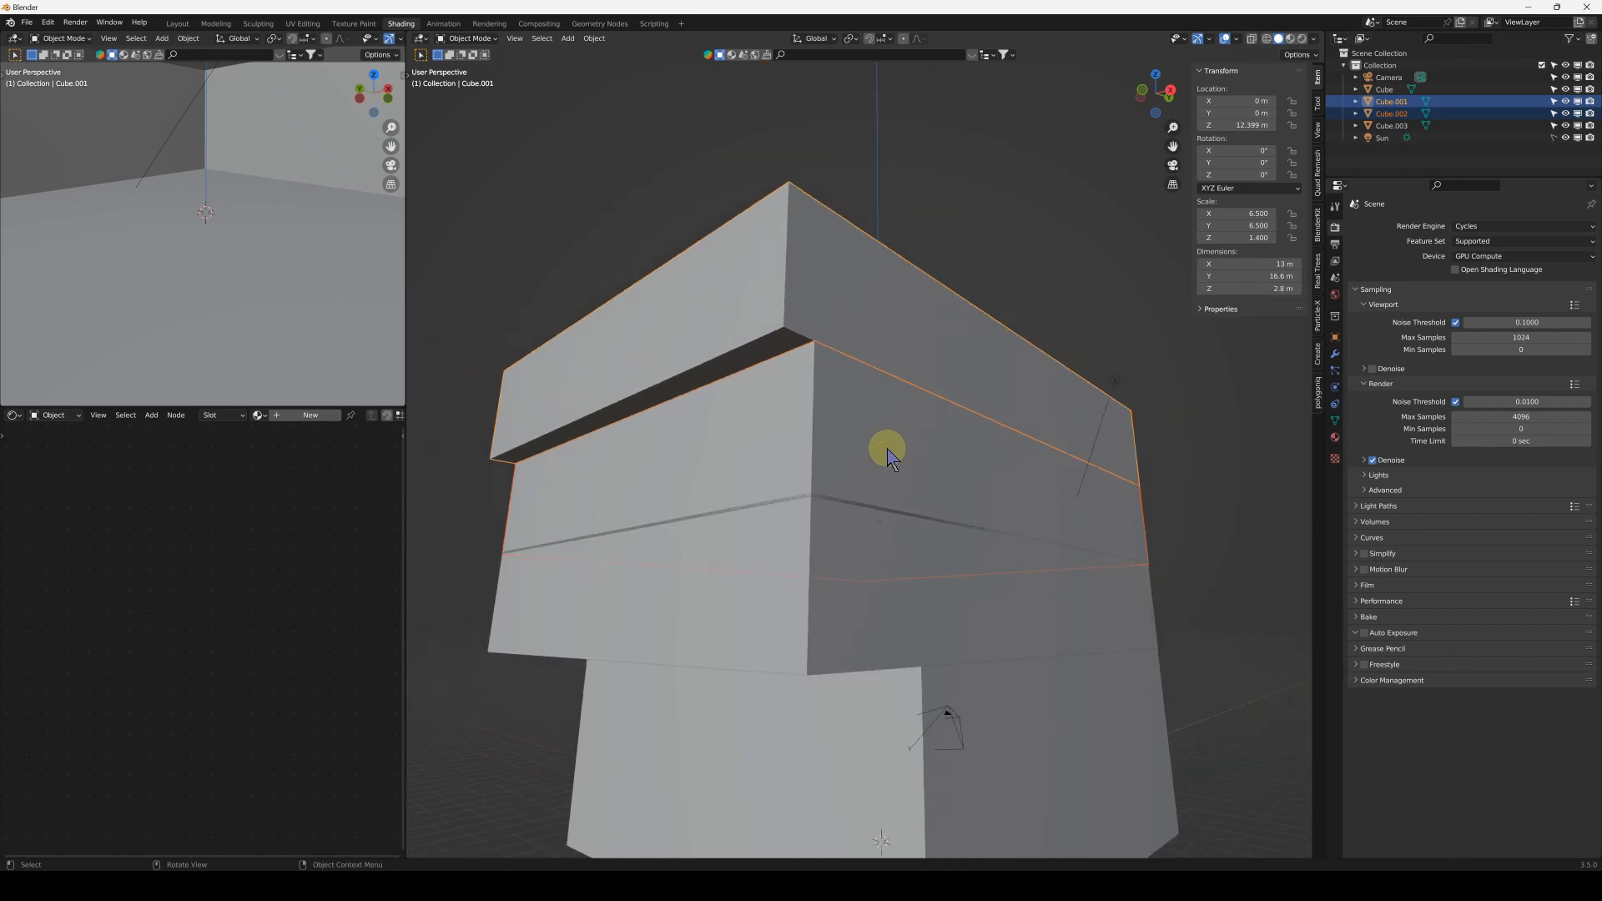
pyautogui.scroll(-2, 886, 455)
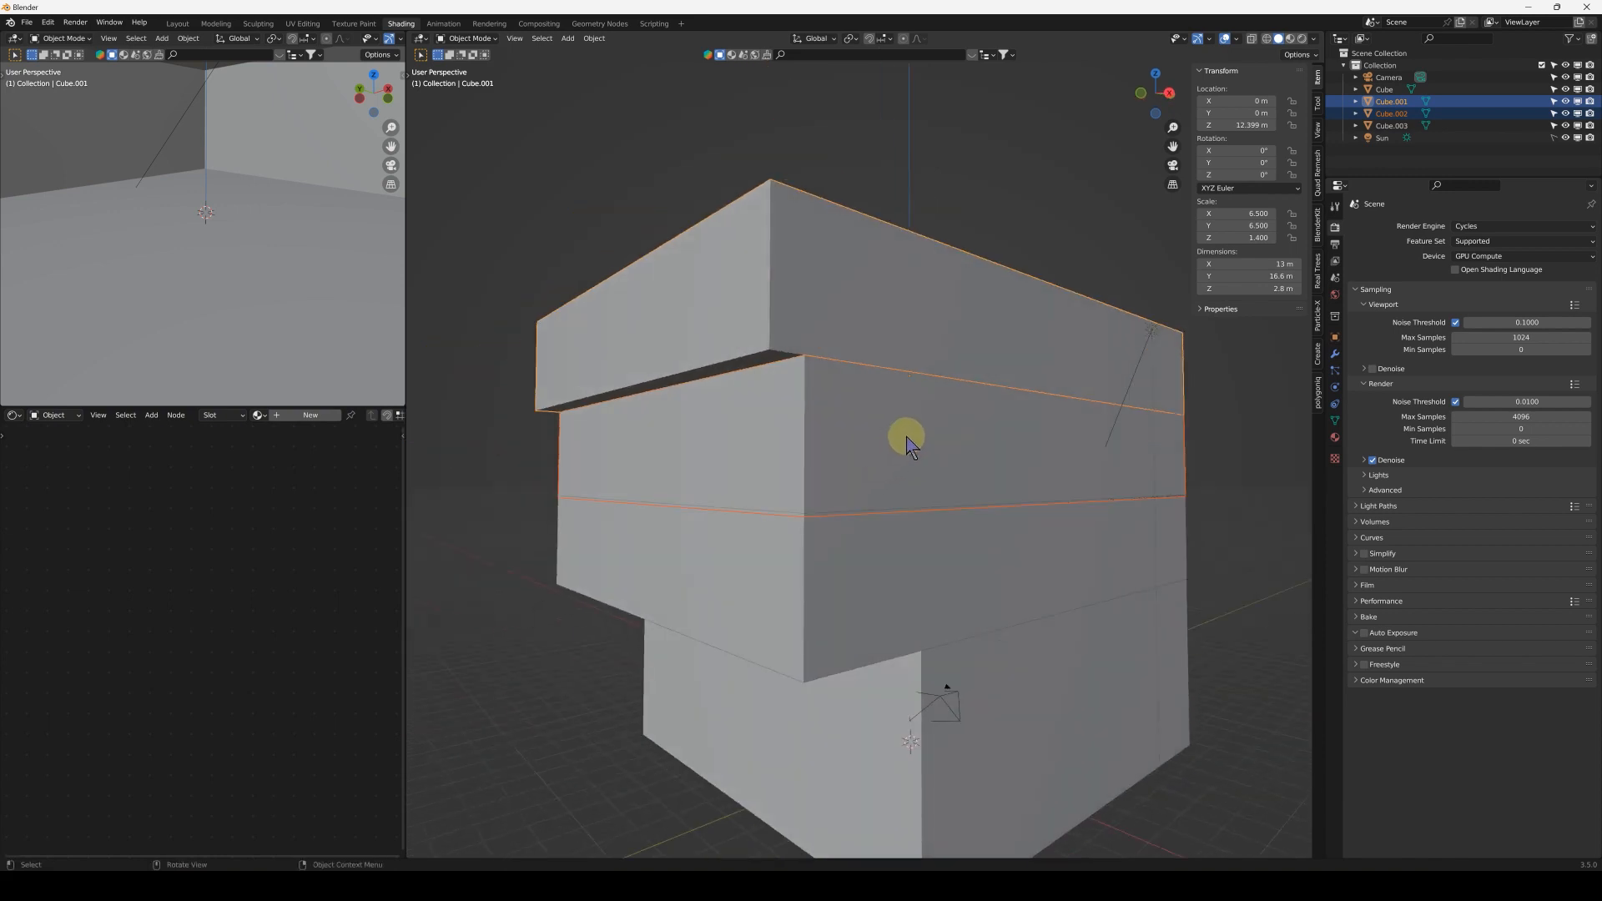
pyautogui.press('Tab')
pyautogui.click(907, 436)
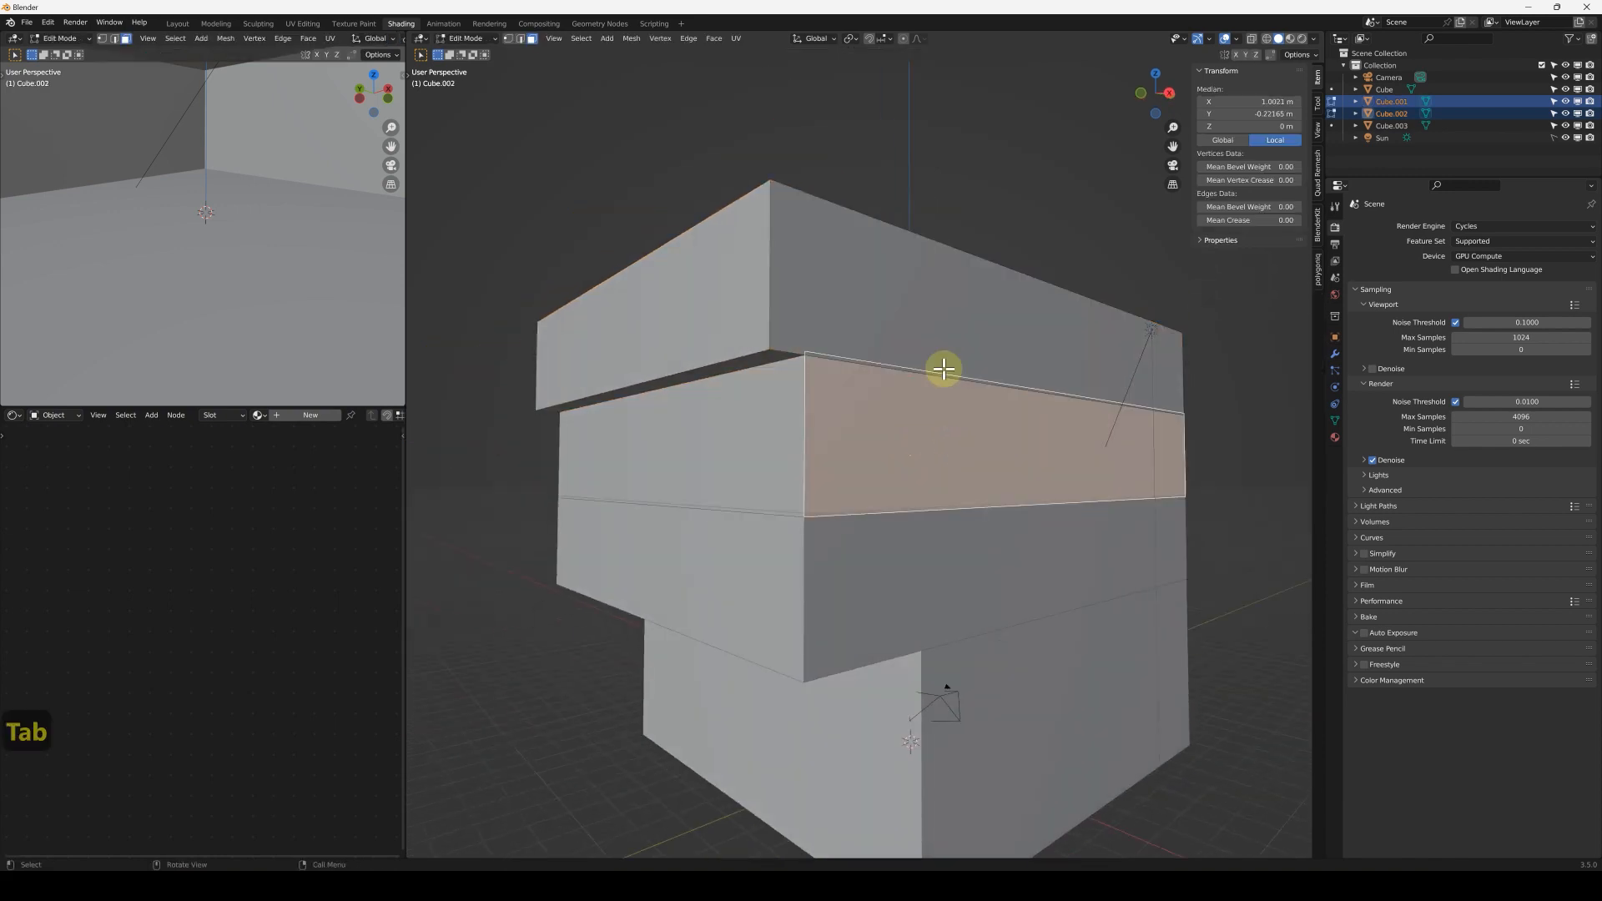
pyautogui.keyDown('shift'); pyautogui.click(937, 328); pyautogui.keyUp('shift')
pyautogui.moveTo(801, 378); pyautogui.dragTo(752, 400, button='middle')
pyautogui.keyDown('shift'); pyautogui.click(739, 401); pyautogui.keyUp('shift')
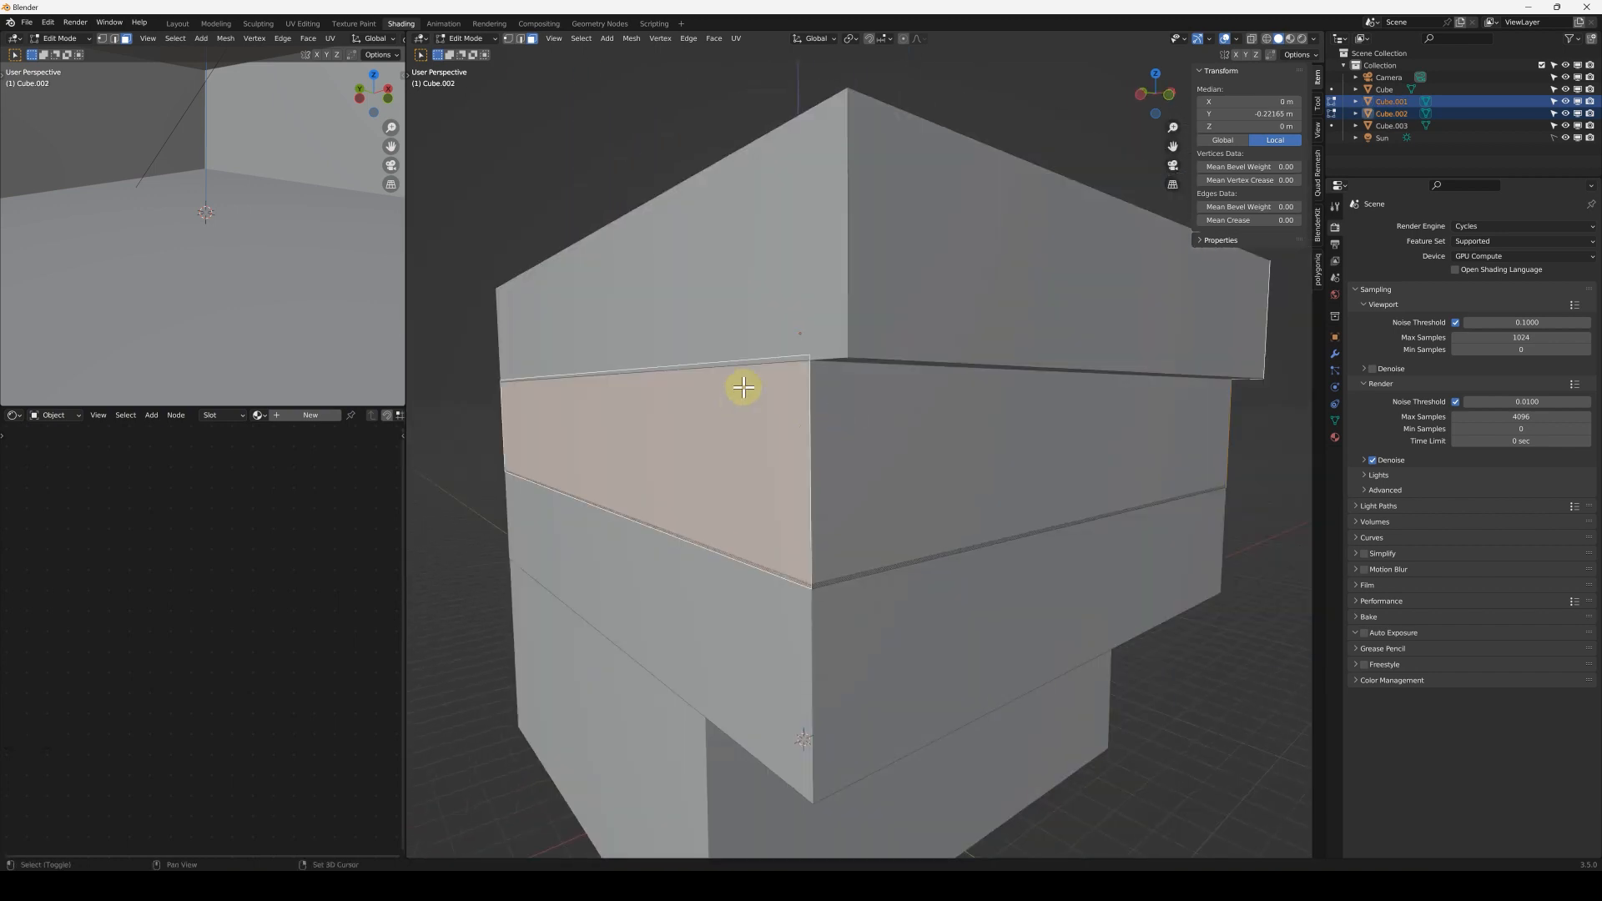
pyautogui.keyDown('shift'); pyautogui.click(759, 312); pyautogui.keyUp('shift')
pyautogui.scroll(-2, 1052, 379)
pyautogui.moveTo(1059, 387); pyautogui.dragTo(1227, 476, button='middle')
pyautogui.scroll(-3, 1064, 400)
pyautogui.press('s')
pyautogui.press('x')
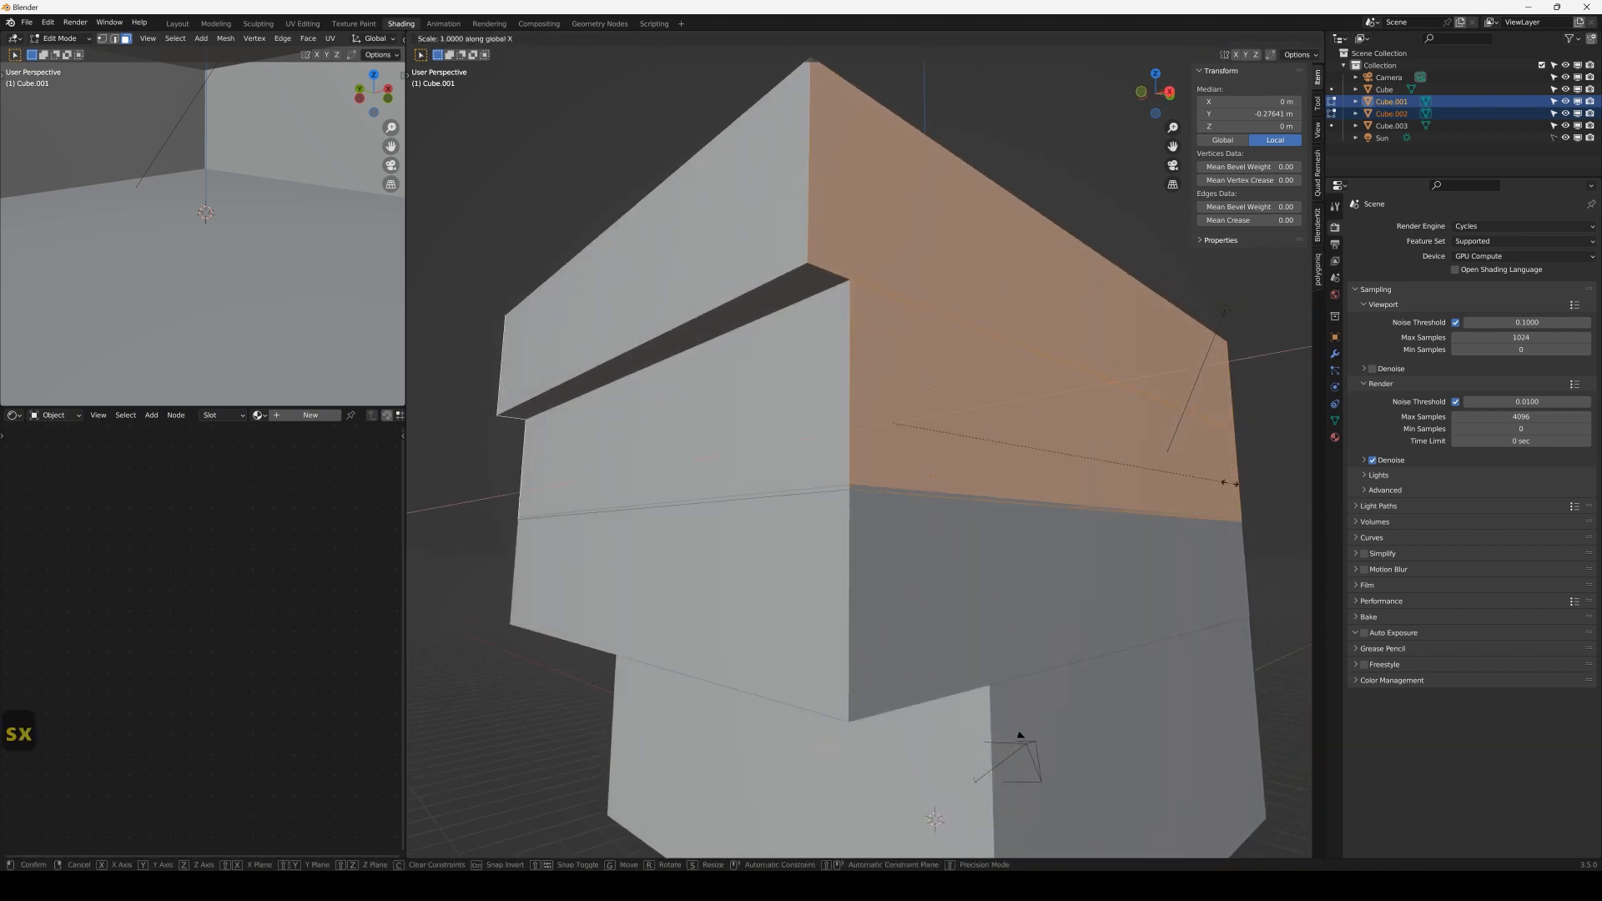
pyautogui.click(1229, 481)
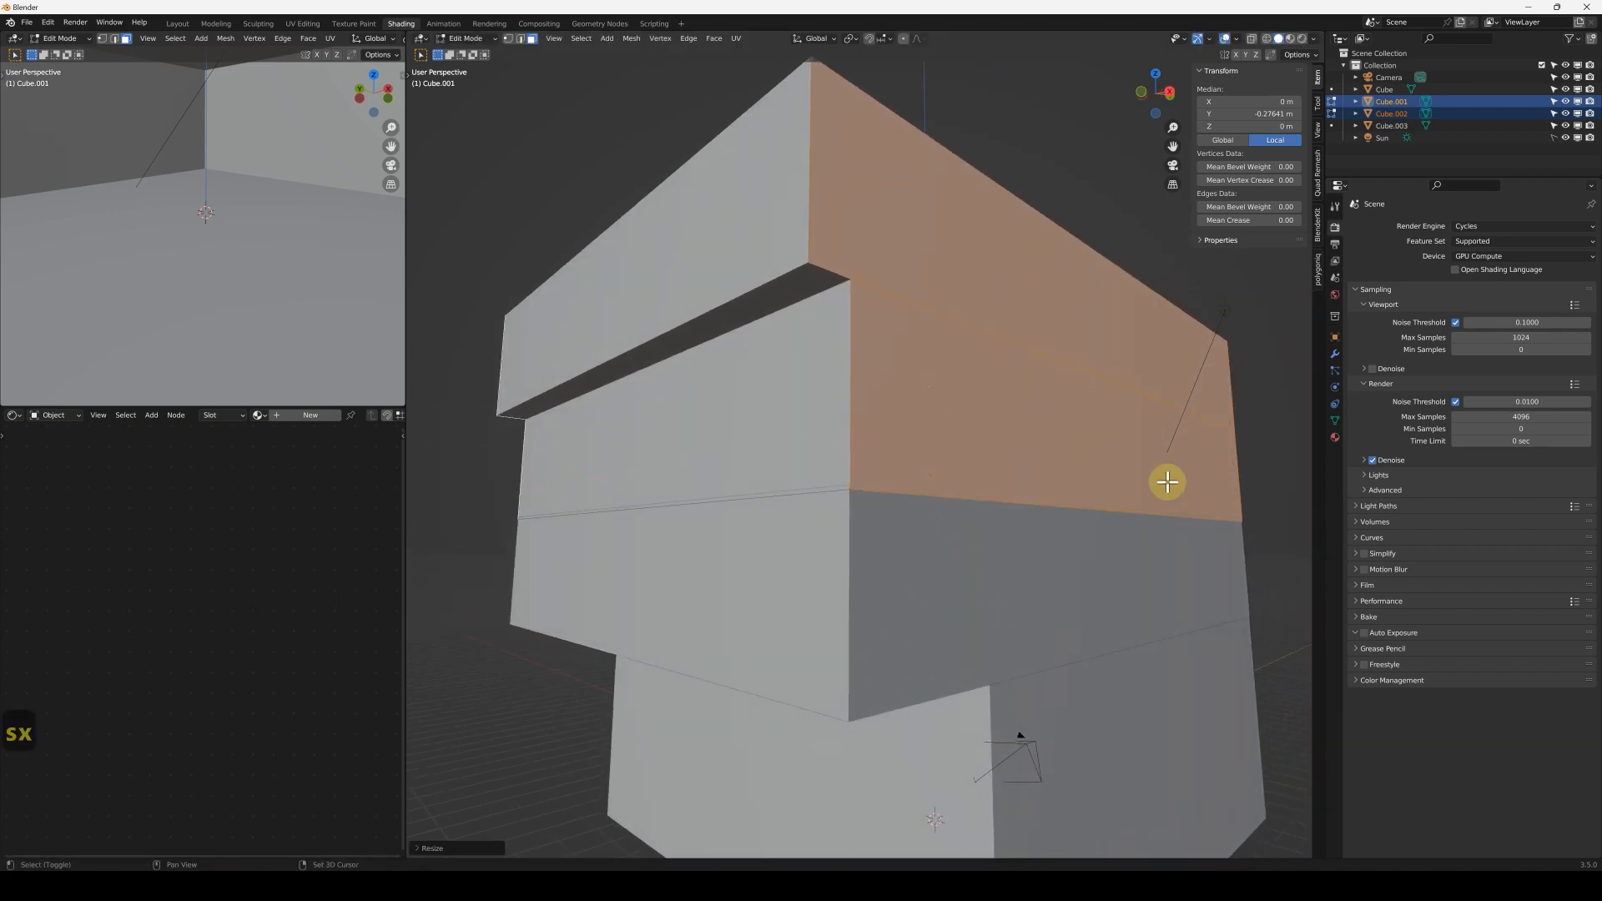
pyautogui.moveTo(761, 475); pyautogui.dragTo(715, 458, button='middle')
pyautogui.press('Tab')
# Step: In Edit Mode, move the lowest slab's negative-Y side face inward about 1 m along Y, and return to Object Mode
pyautogui.click(878, 587)
pyautogui.moveTo(874, 586); pyautogui.dragTo(733, 427, button='middle')
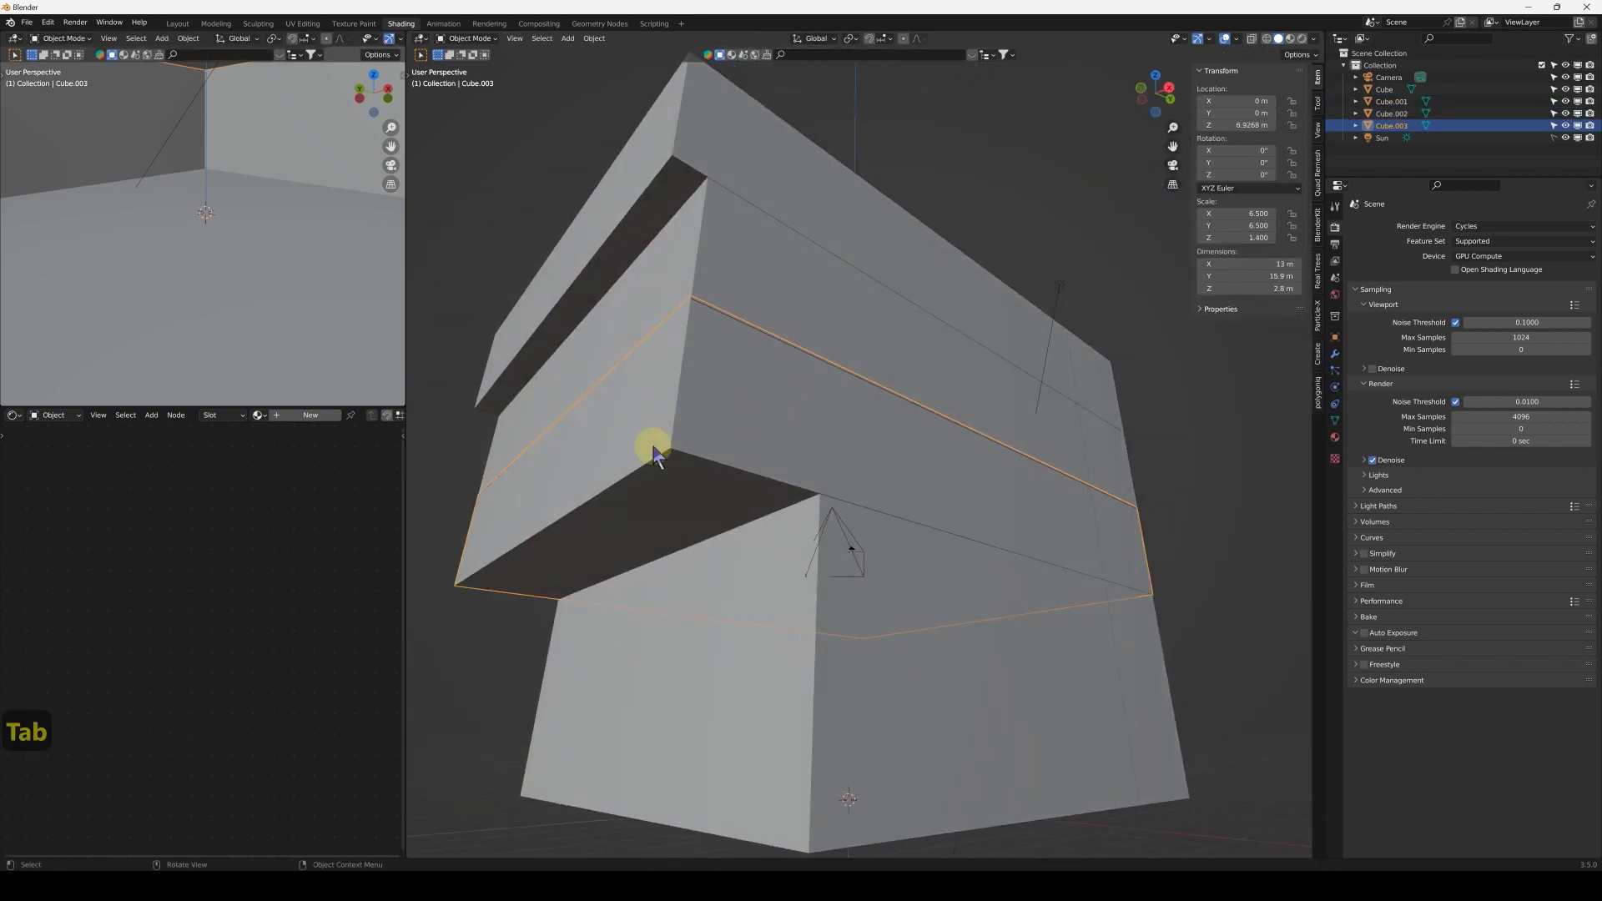
pyautogui.press('Tab')
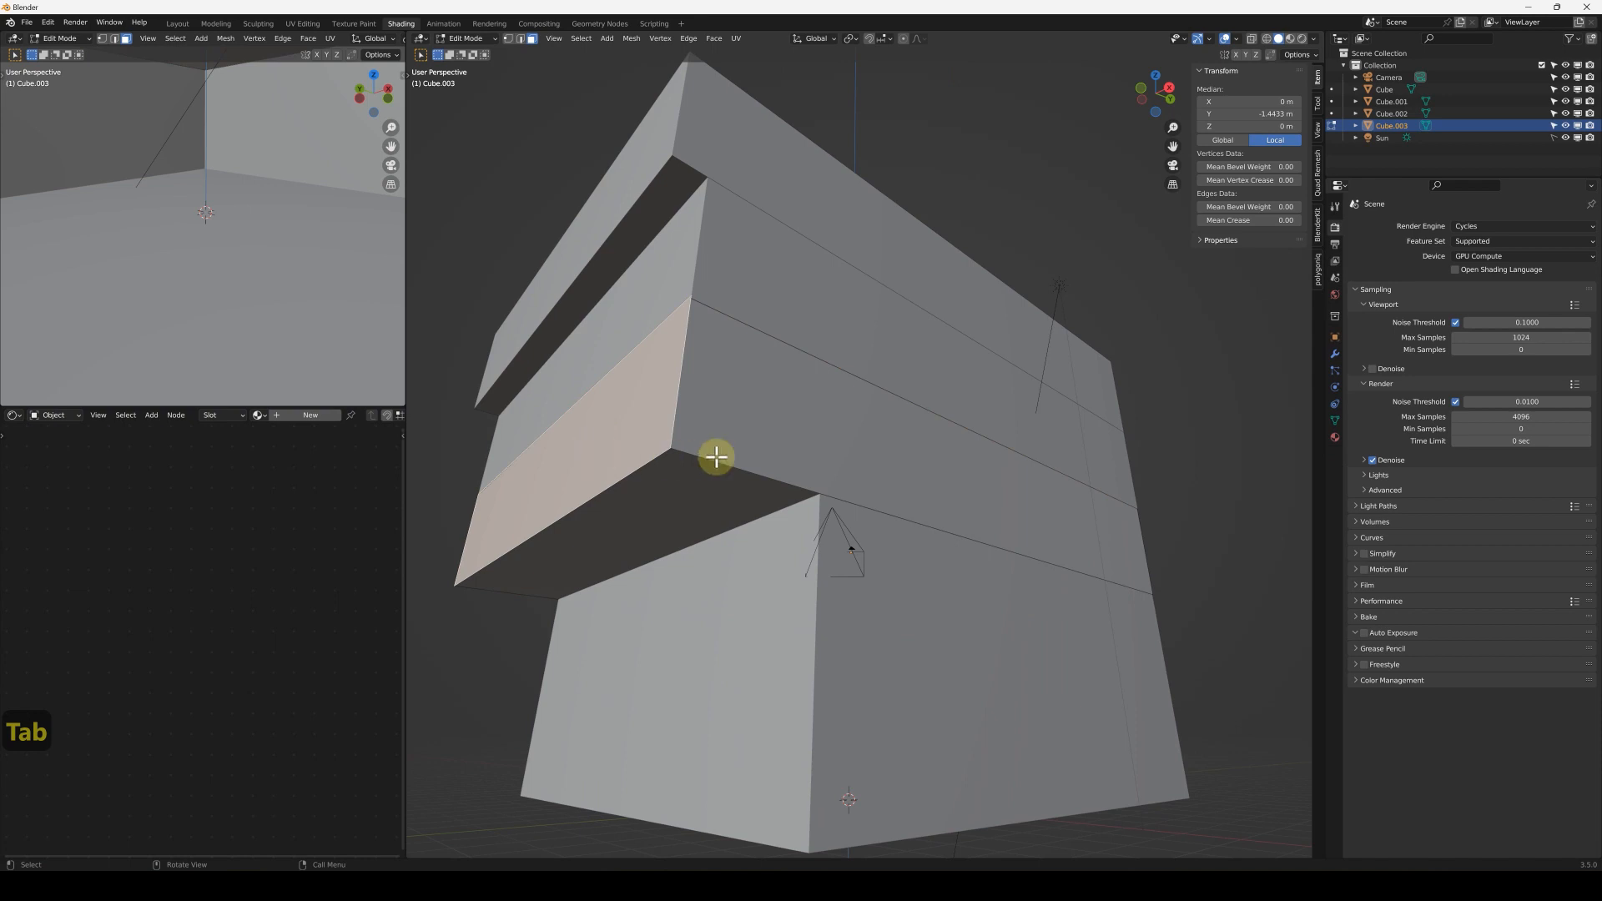
pyautogui.moveTo(716, 456); pyautogui.dragTo(704, 464, button='middle')
pyautogui.press('g')
pyautogui.press('y')
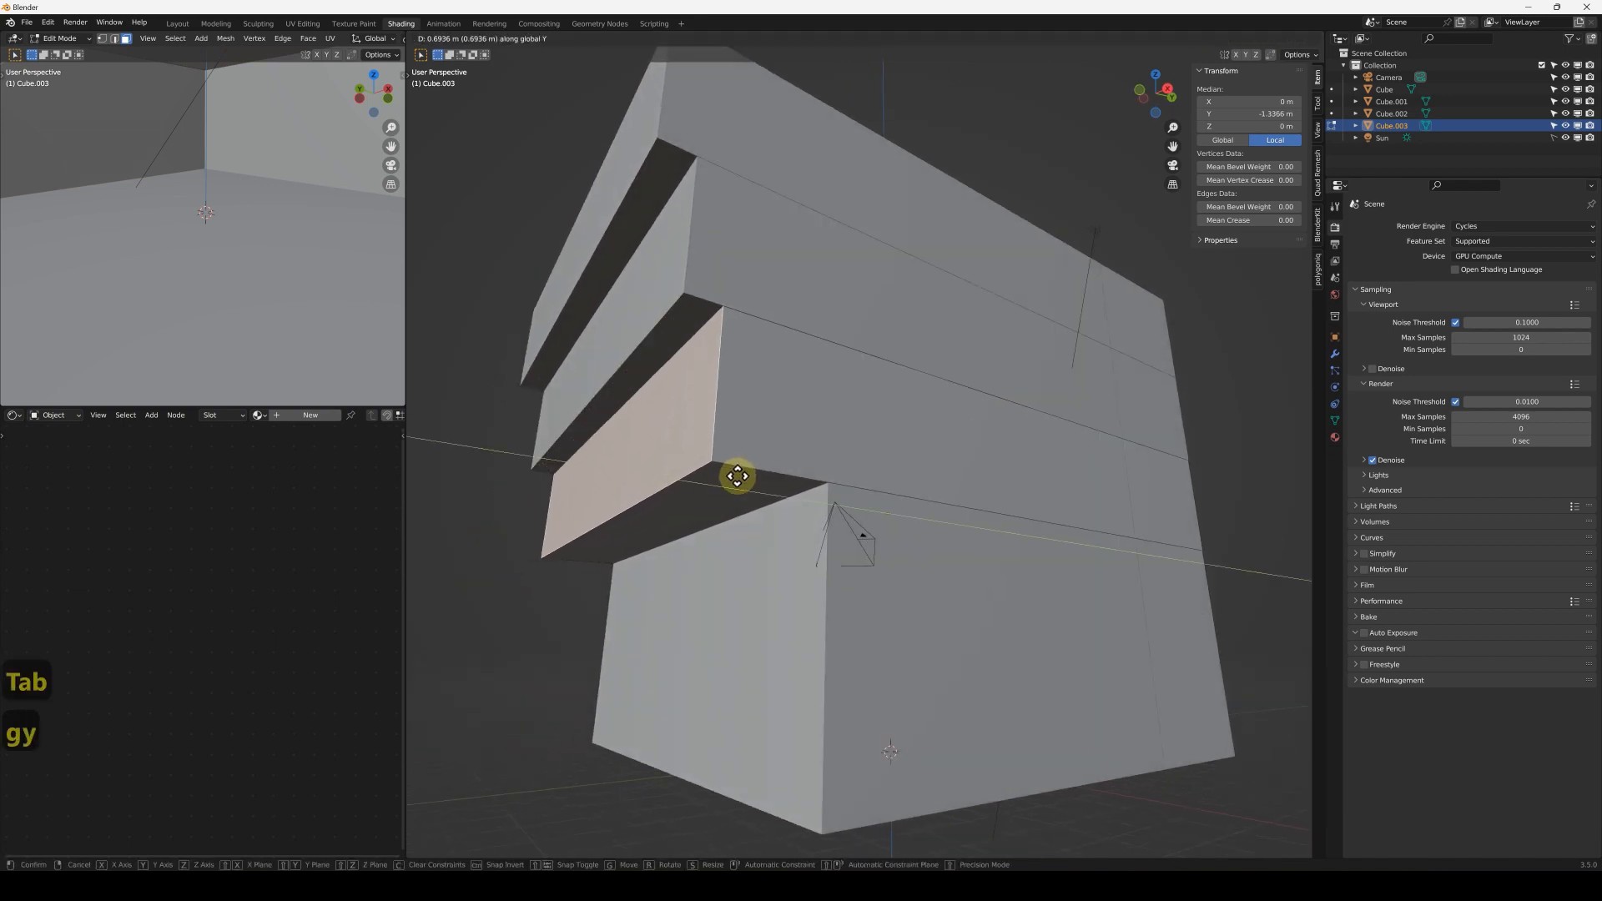
pyautogui.click(748, 480)
pyautogui.press('Tab')
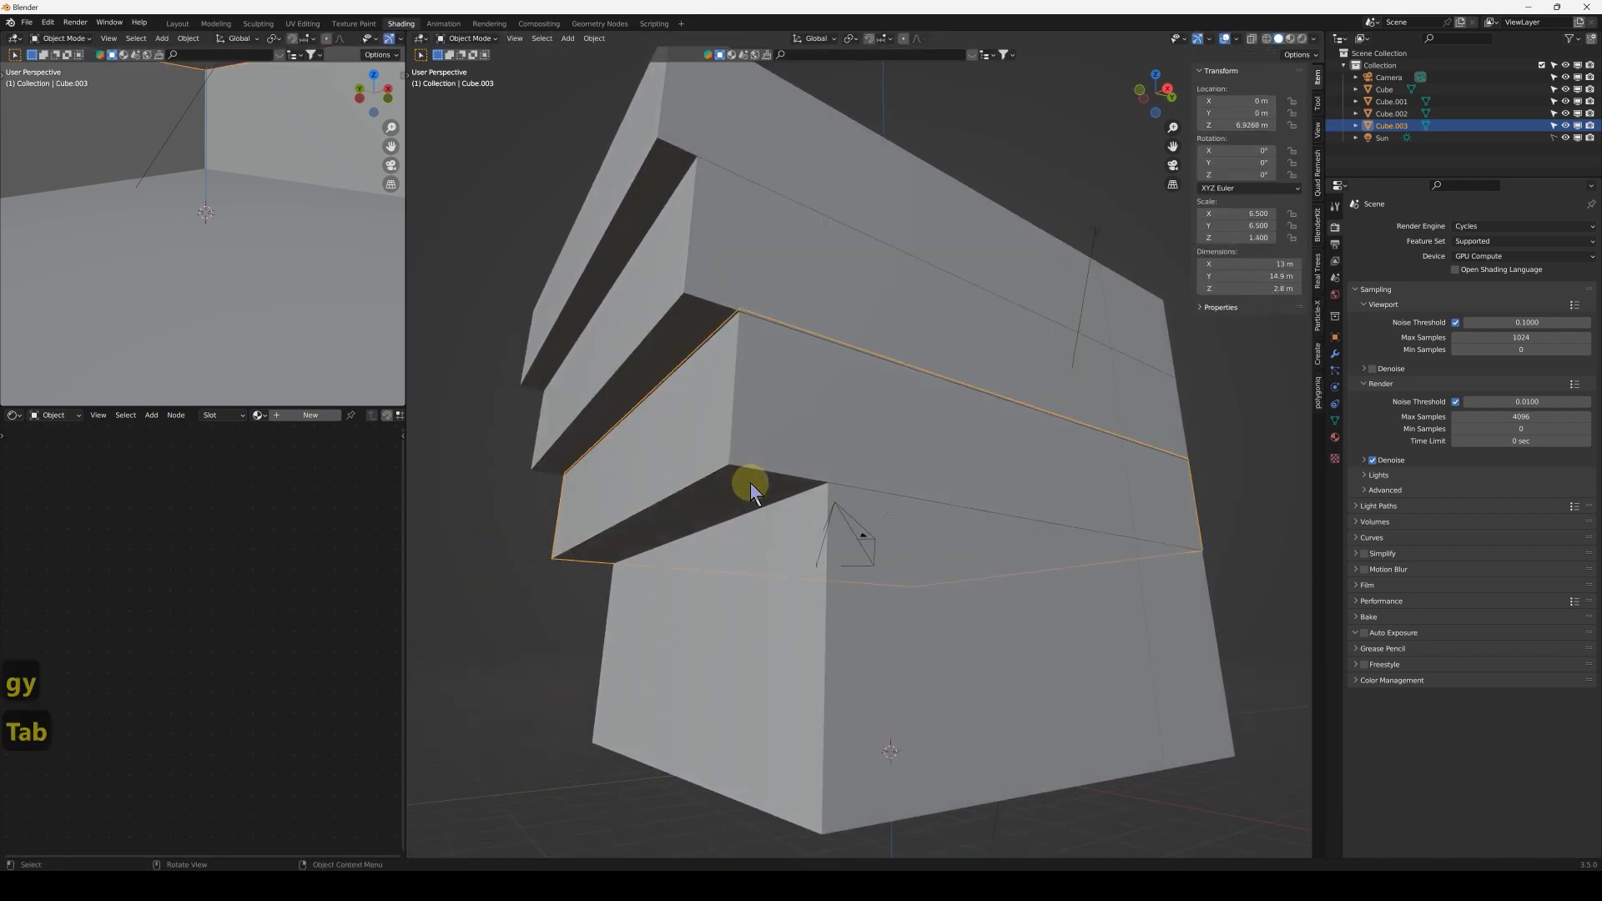
# Step: Deselect everything and examine the stepped overhang of the three slabs above the base cube from several angles
pyautogui.scroll(-3, 792, 492)
pyautogui.moveTo(837, 504)
pyautogui.mouseDown(button='middle')
pyautogui.moveTo(904, 540)
pyautogui.moveTo(740, 518)
pyautogui.moveTo(810, 512)
pyautogui.mouseUp(button='middle')
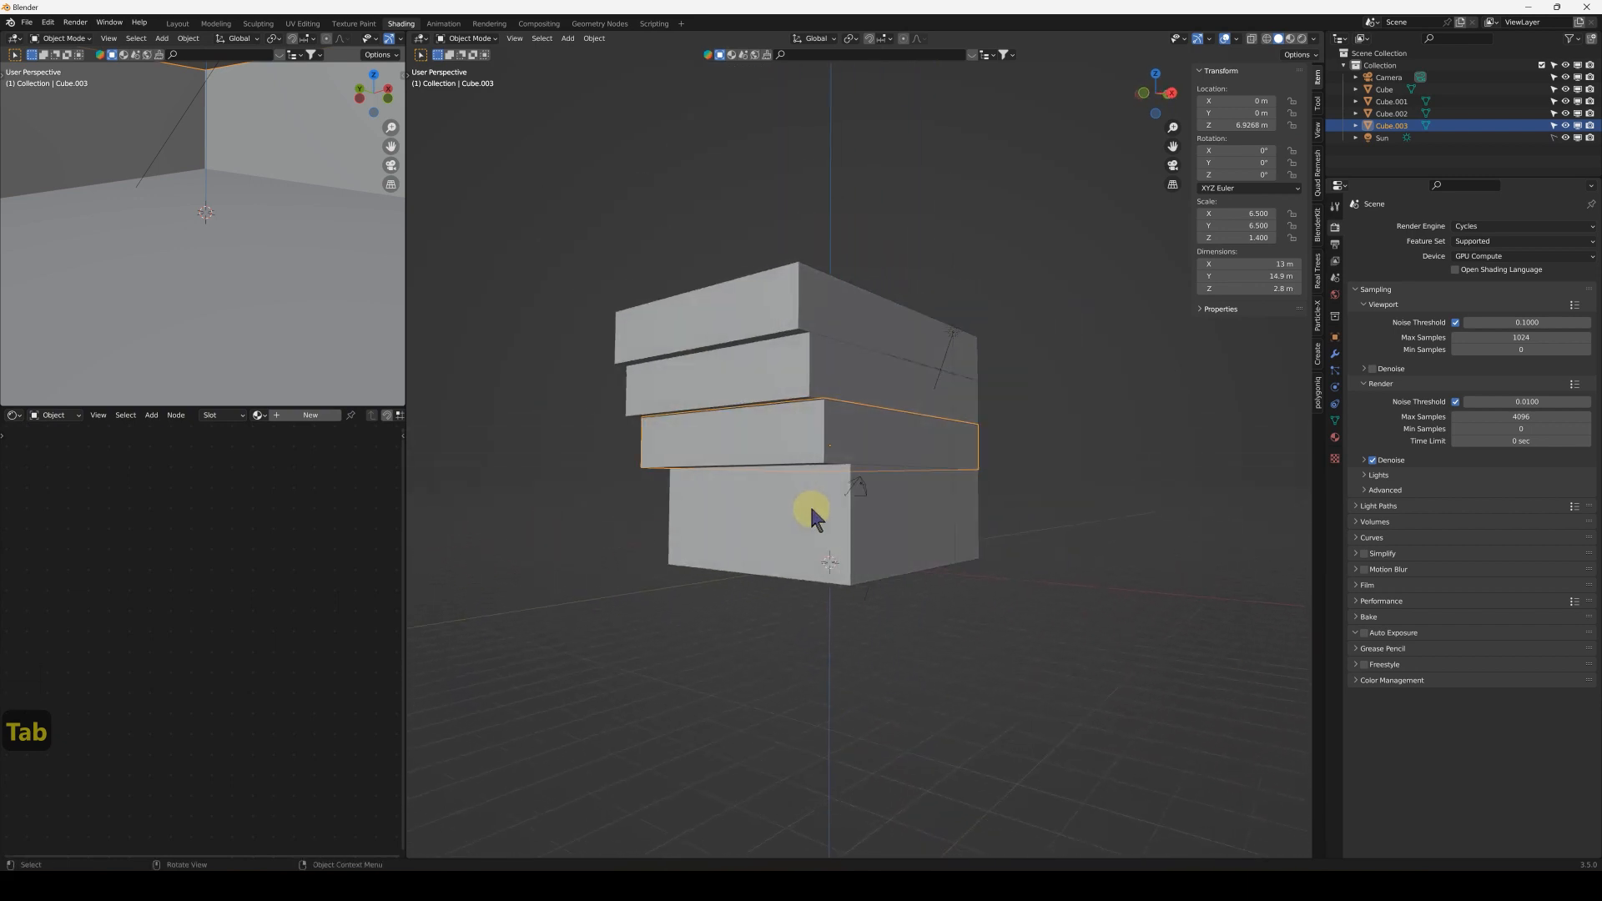
pyautogui.moveTo(909, 534); pyautogui.dragTo(969, 529, button='middle')
pyautogui.click(968, 529)
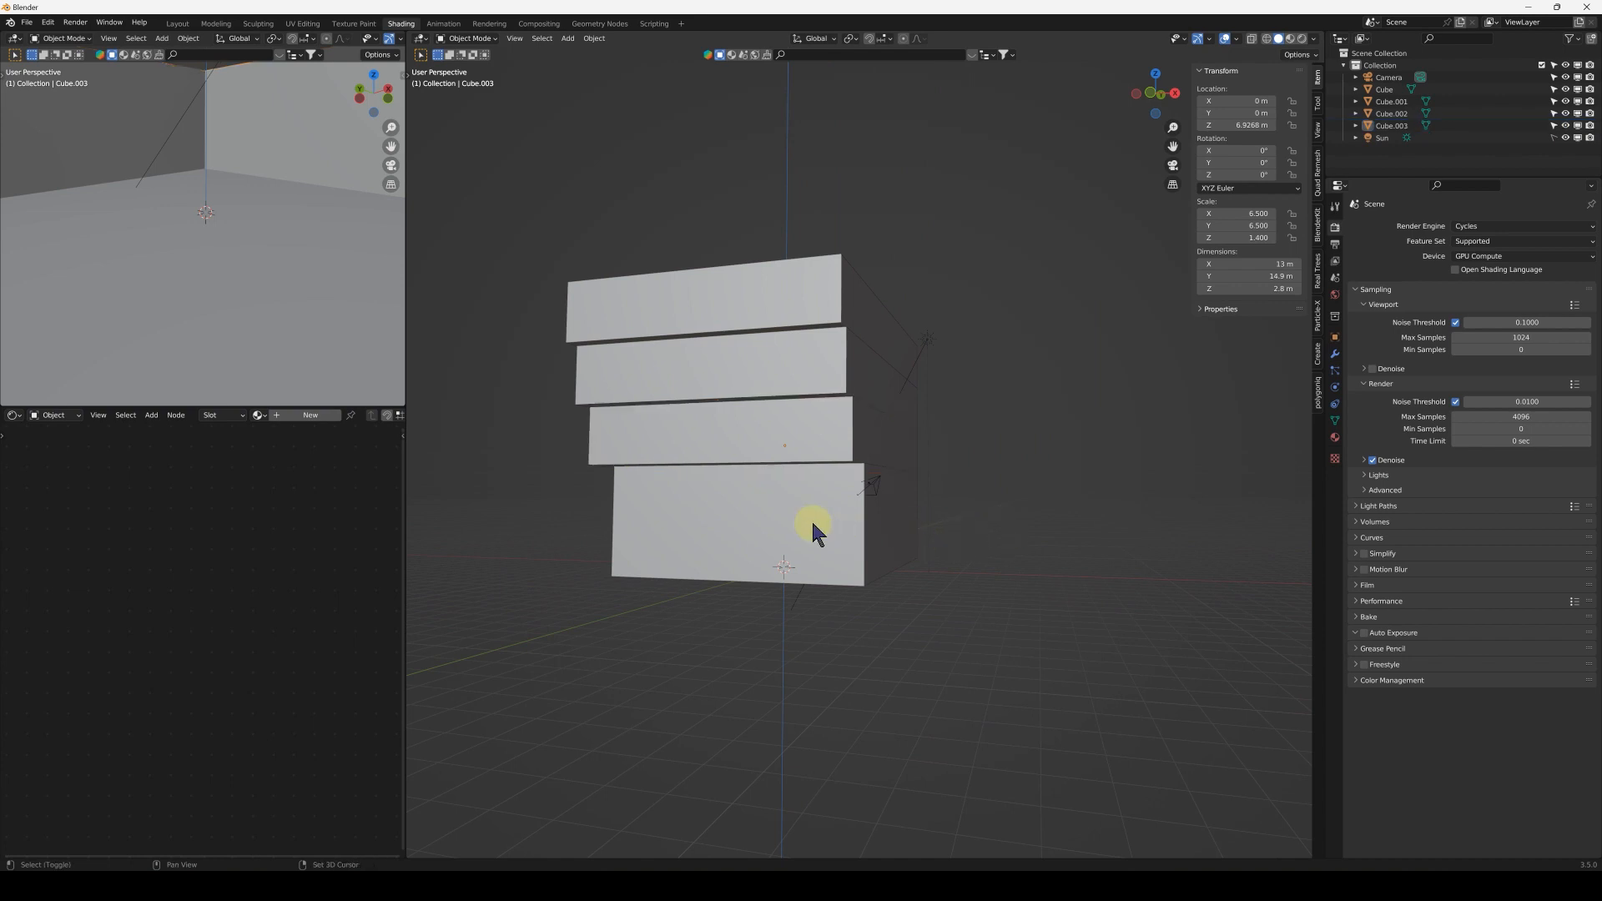
pyautogui.moveTo(815, 529); pyautogui.dragTo(972, 588, button='middle')
pyautogui.moveTo(876, 528); pyautogui.dragTo(767, 517, button='middle')
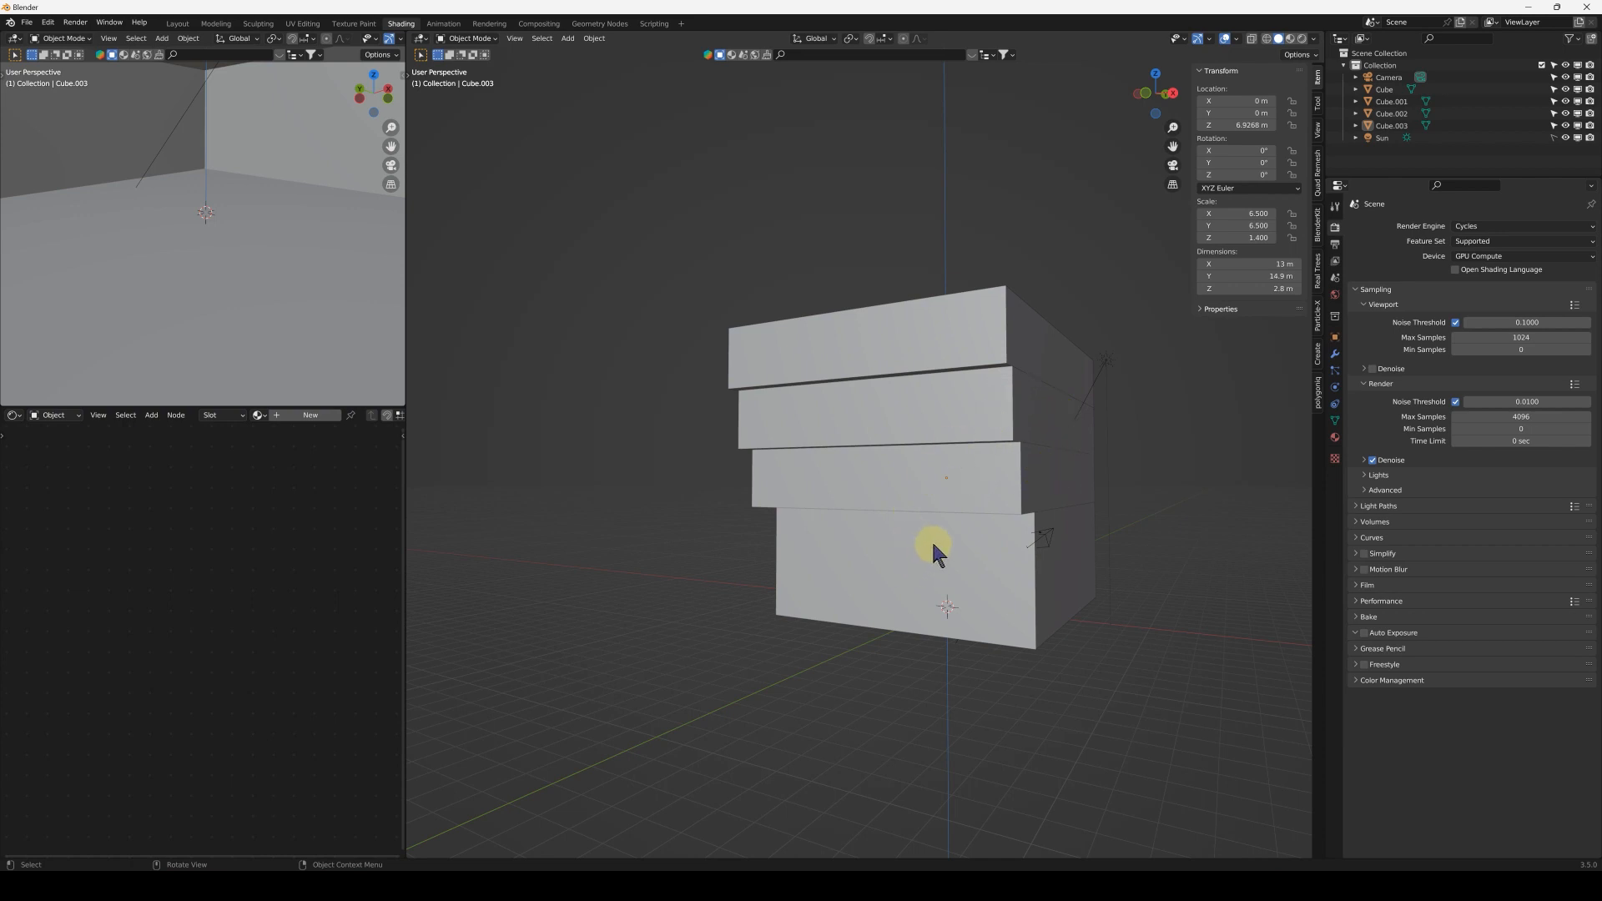
pyautogui.scroll(1, 931, 539)
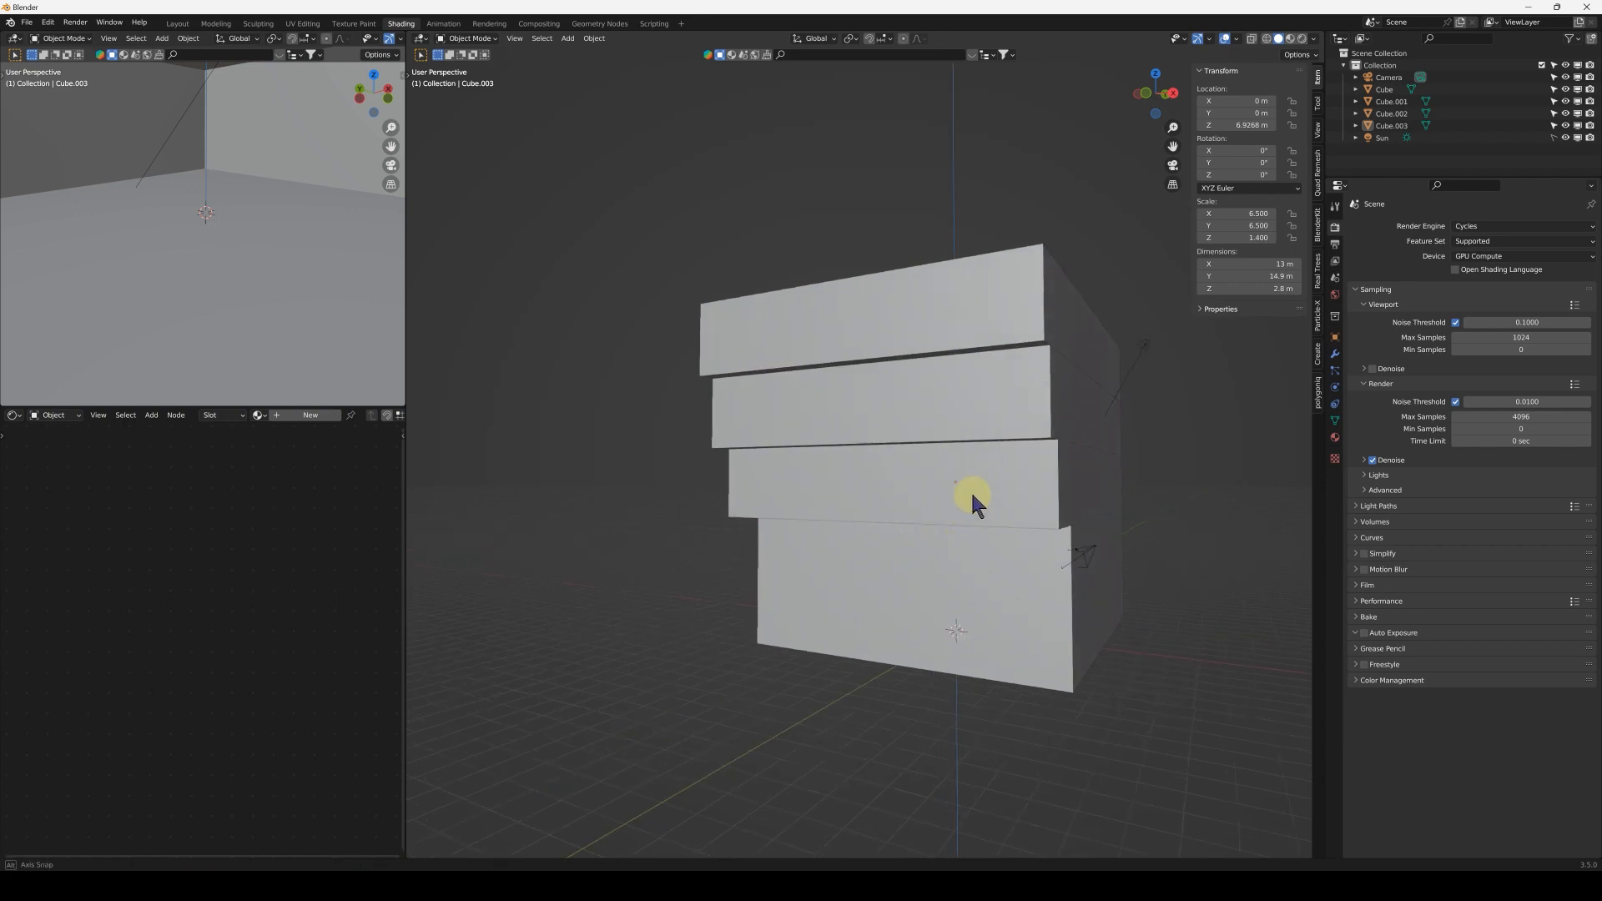
pyautogui.scroll(1, 970, 491)
pyautogui.keyDown('shift'); pyautogui.moveTo(910, 591); pyautogui.dragTo(915, 525, button='middle'); pyautogui.keyUp('shift')
pyautogui.scroll(2, 916, 538)
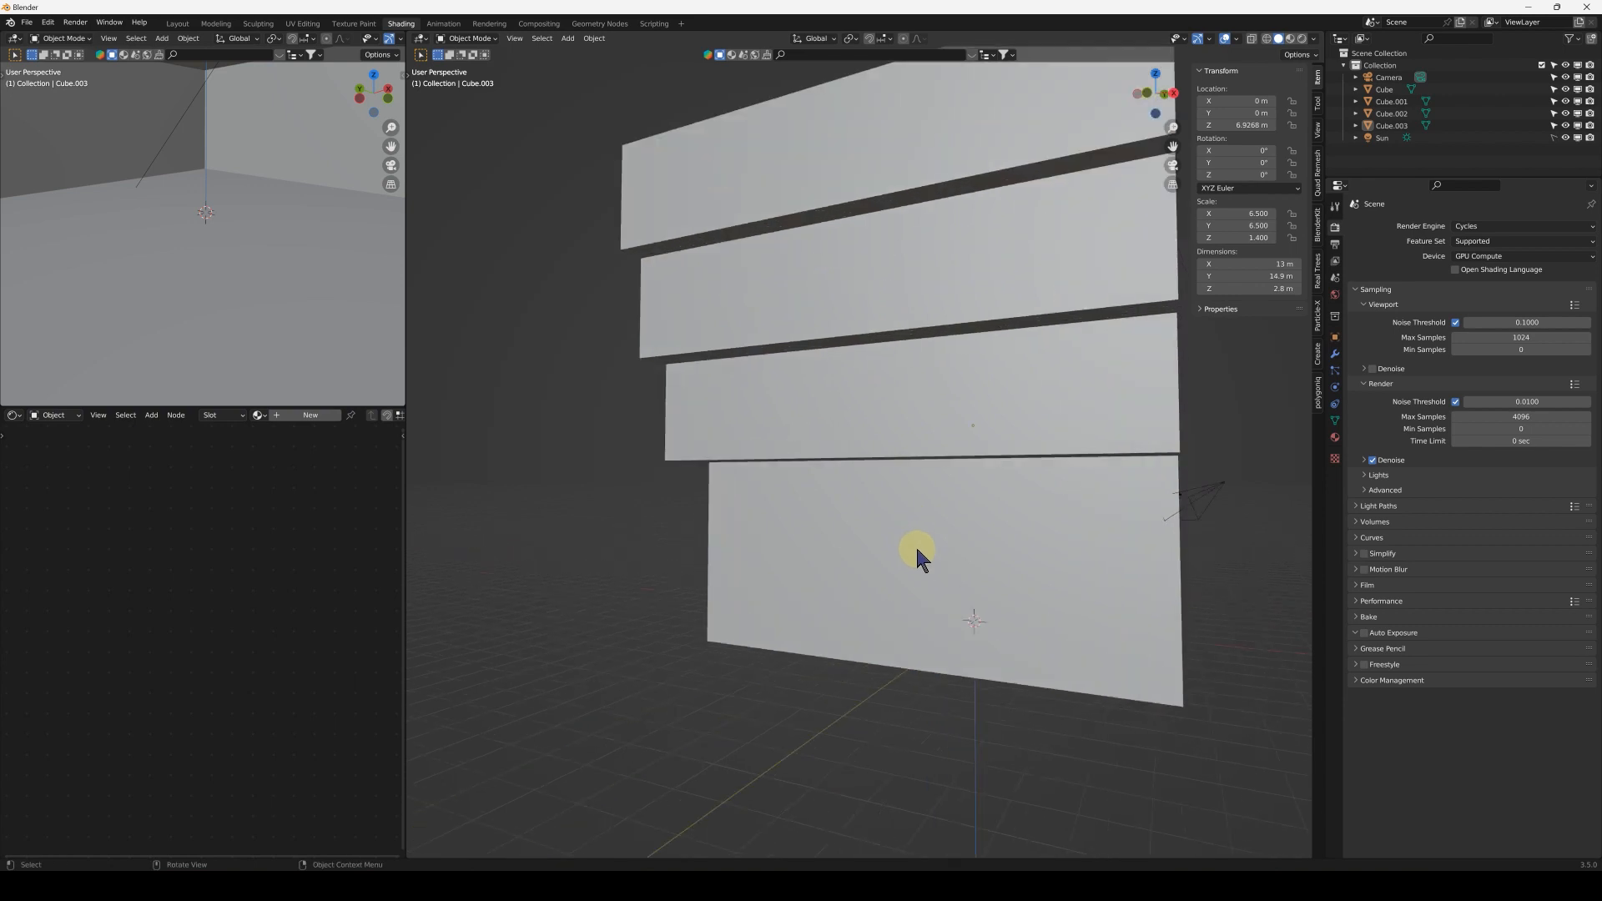
# Step: Hide the lowest slab to view the base cube behind it, and undo the hiding
pyautogui.click(915, 542)
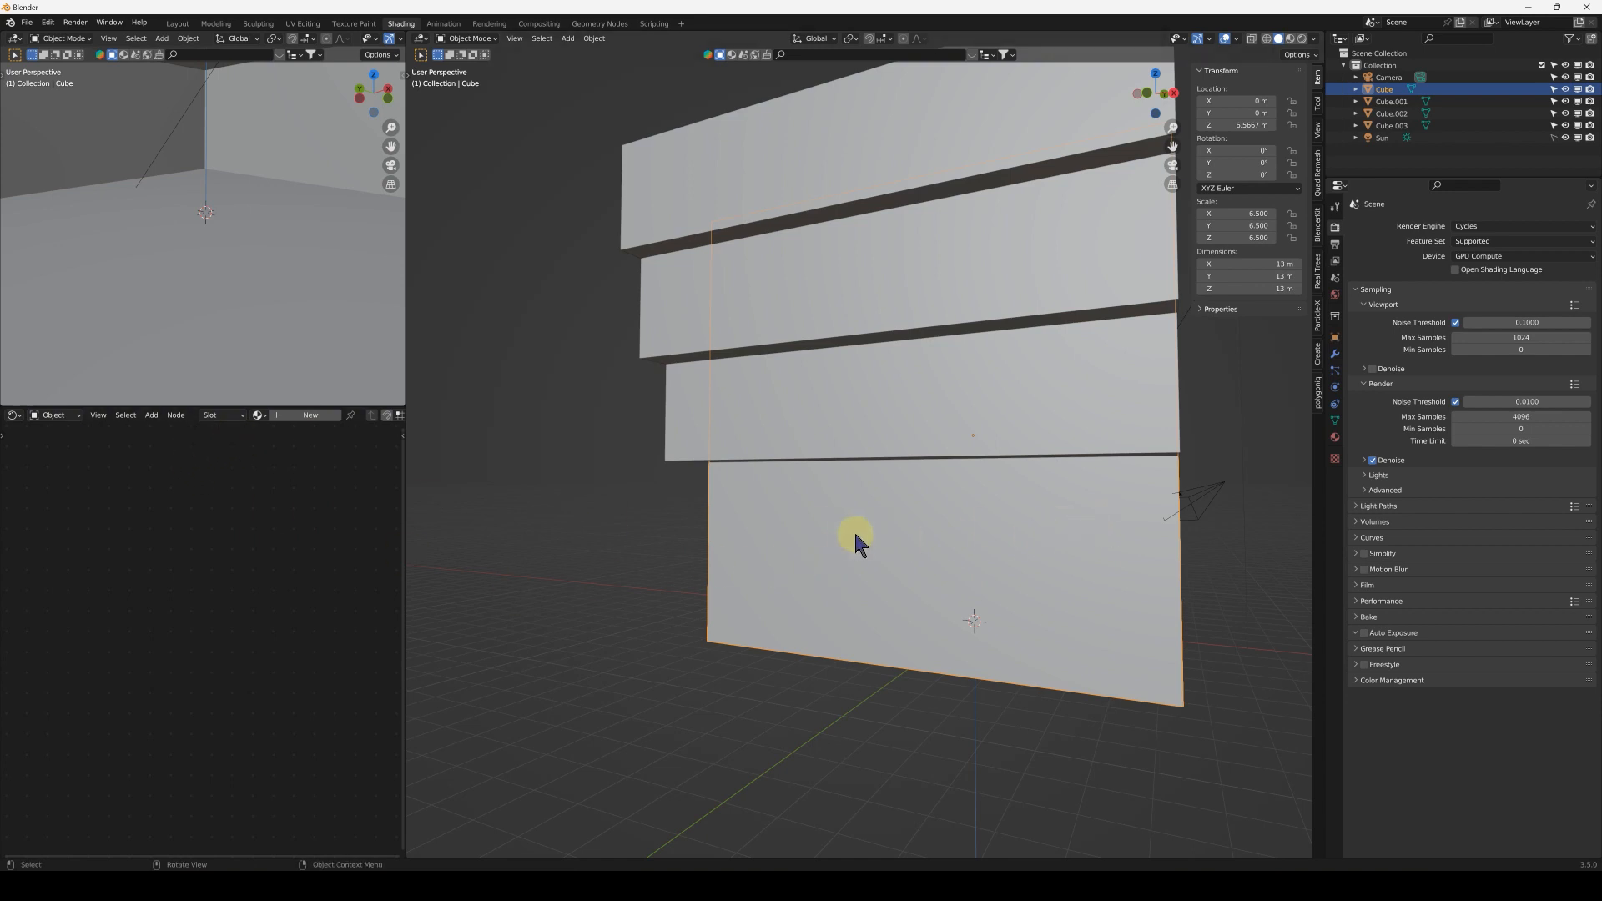
pyautogui.moveTo(823, 523); pyautogui.dragTo(698, 480, button='middle')
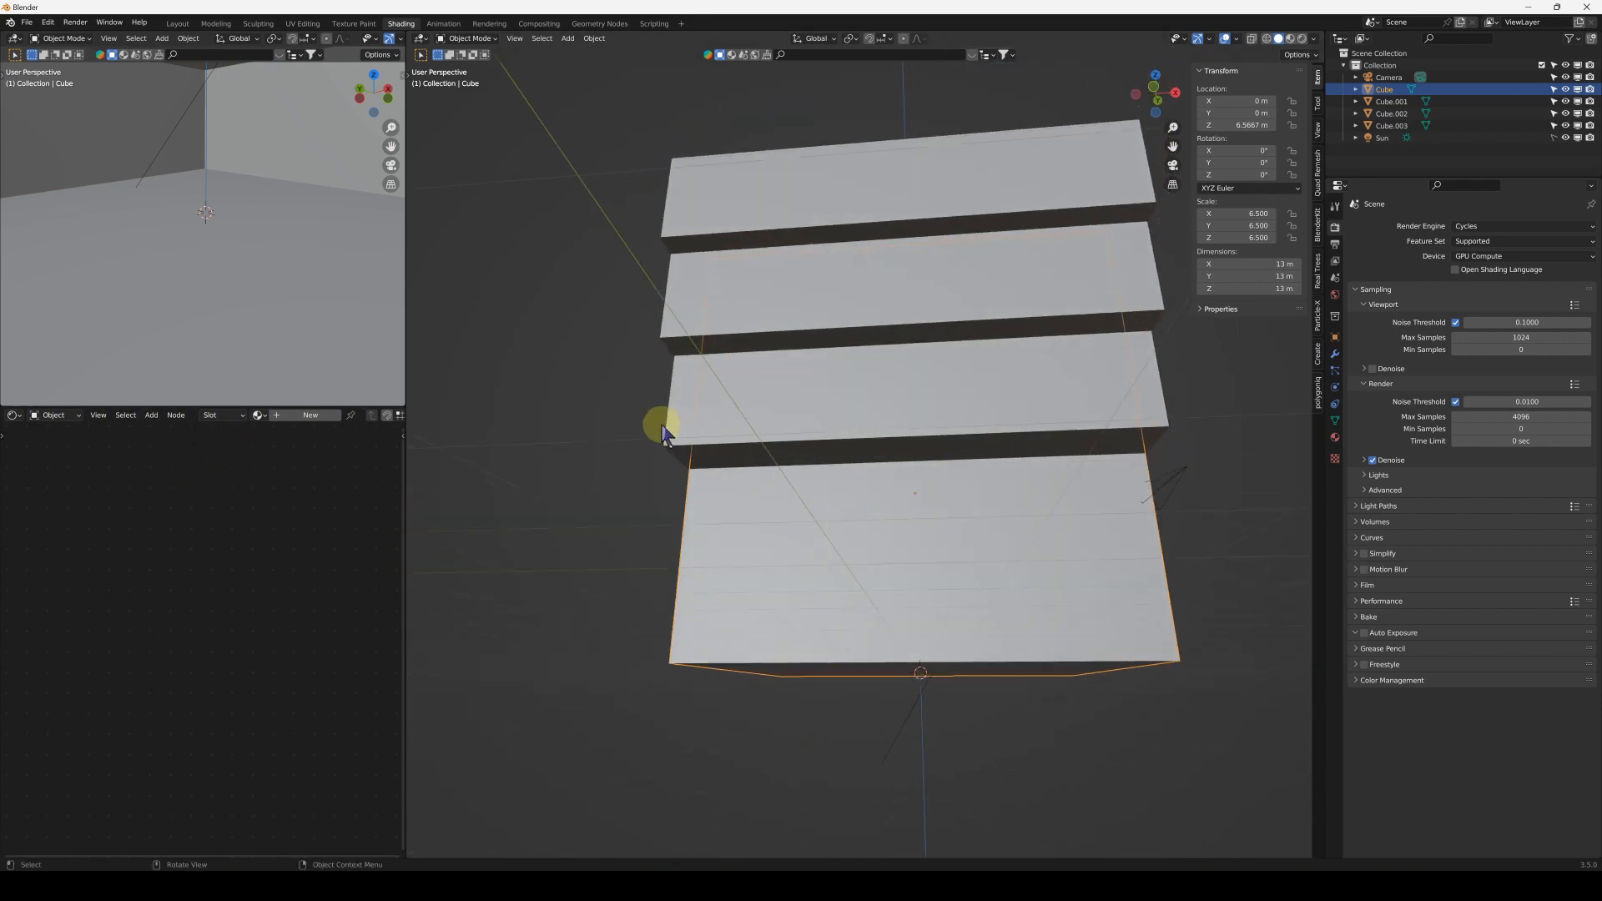
pyautogui.click(757, 418)
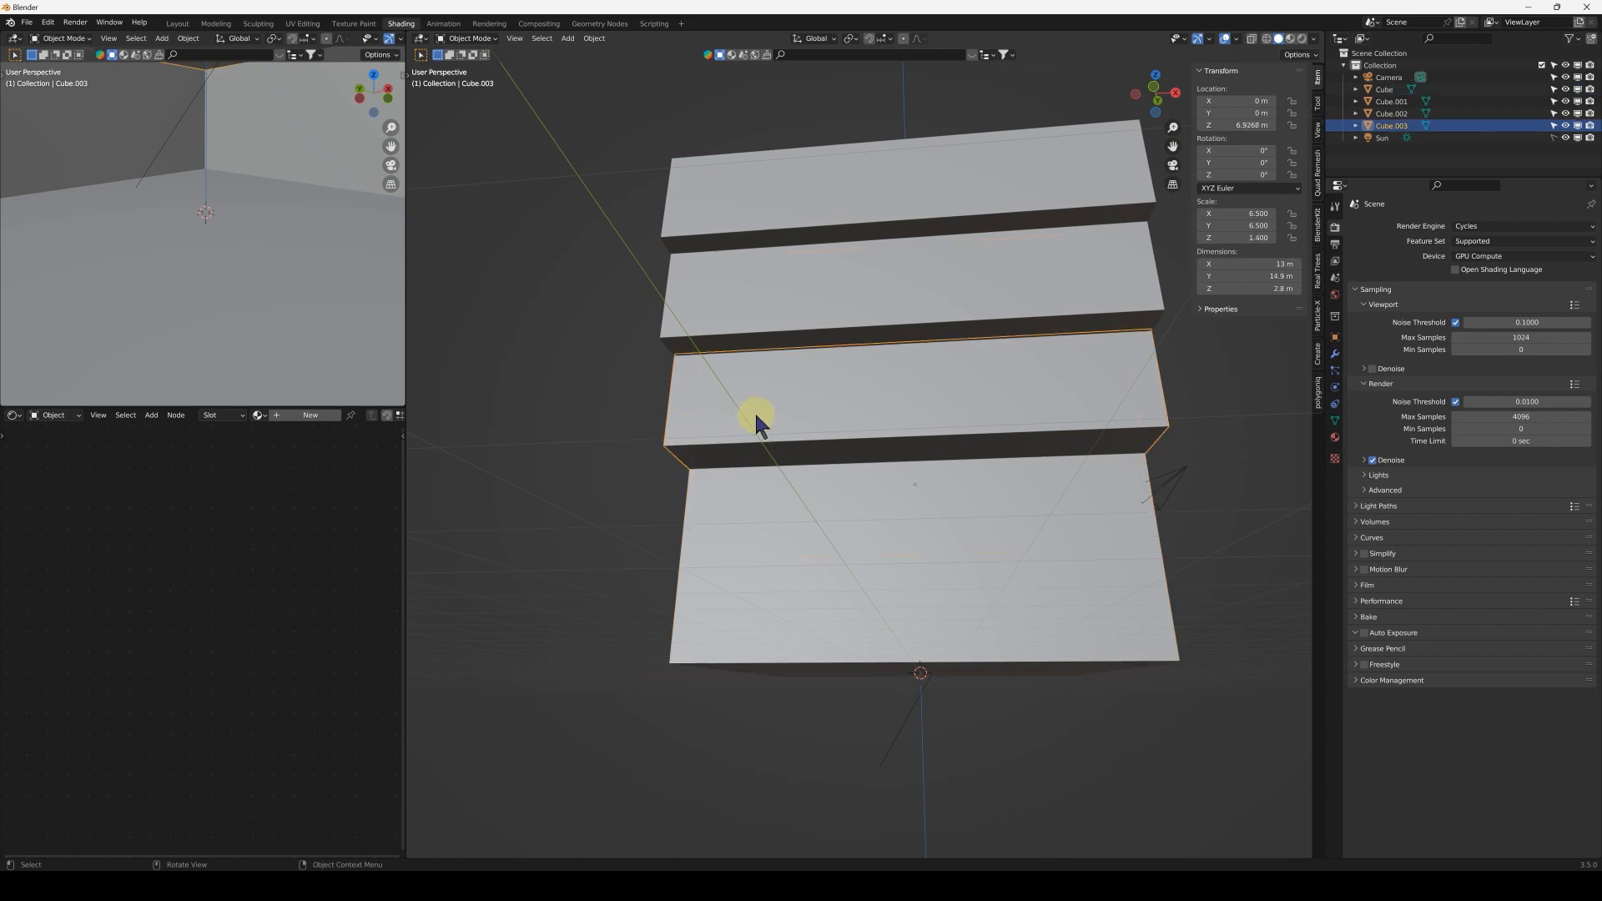
pyautogui.press('h')
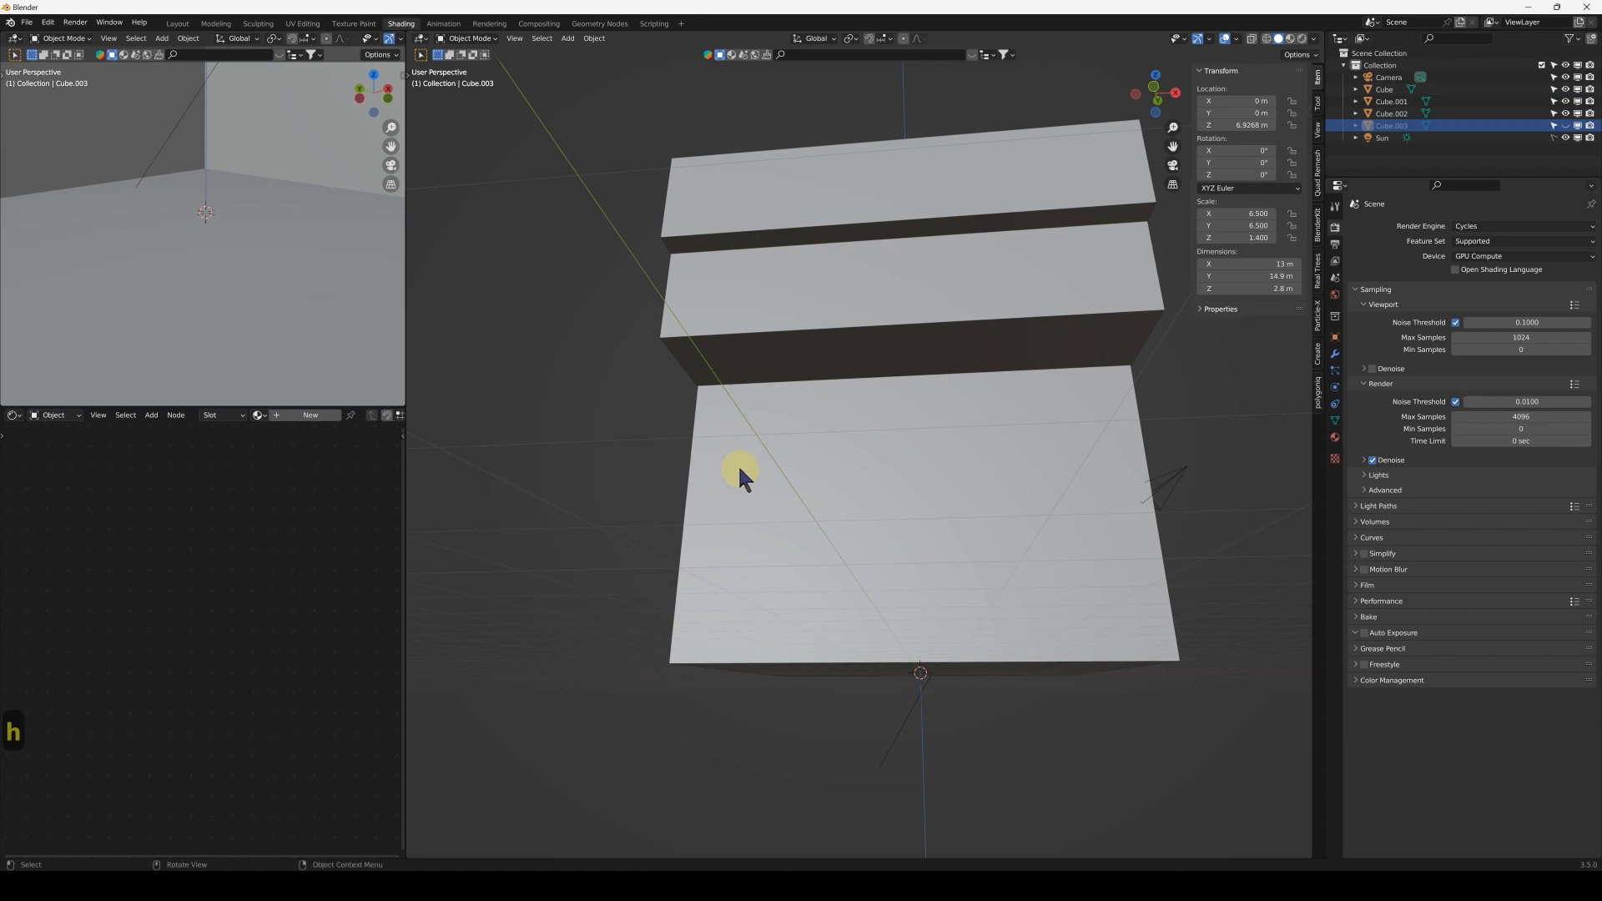
pyautogui.hotkey('ctrl', 'z')
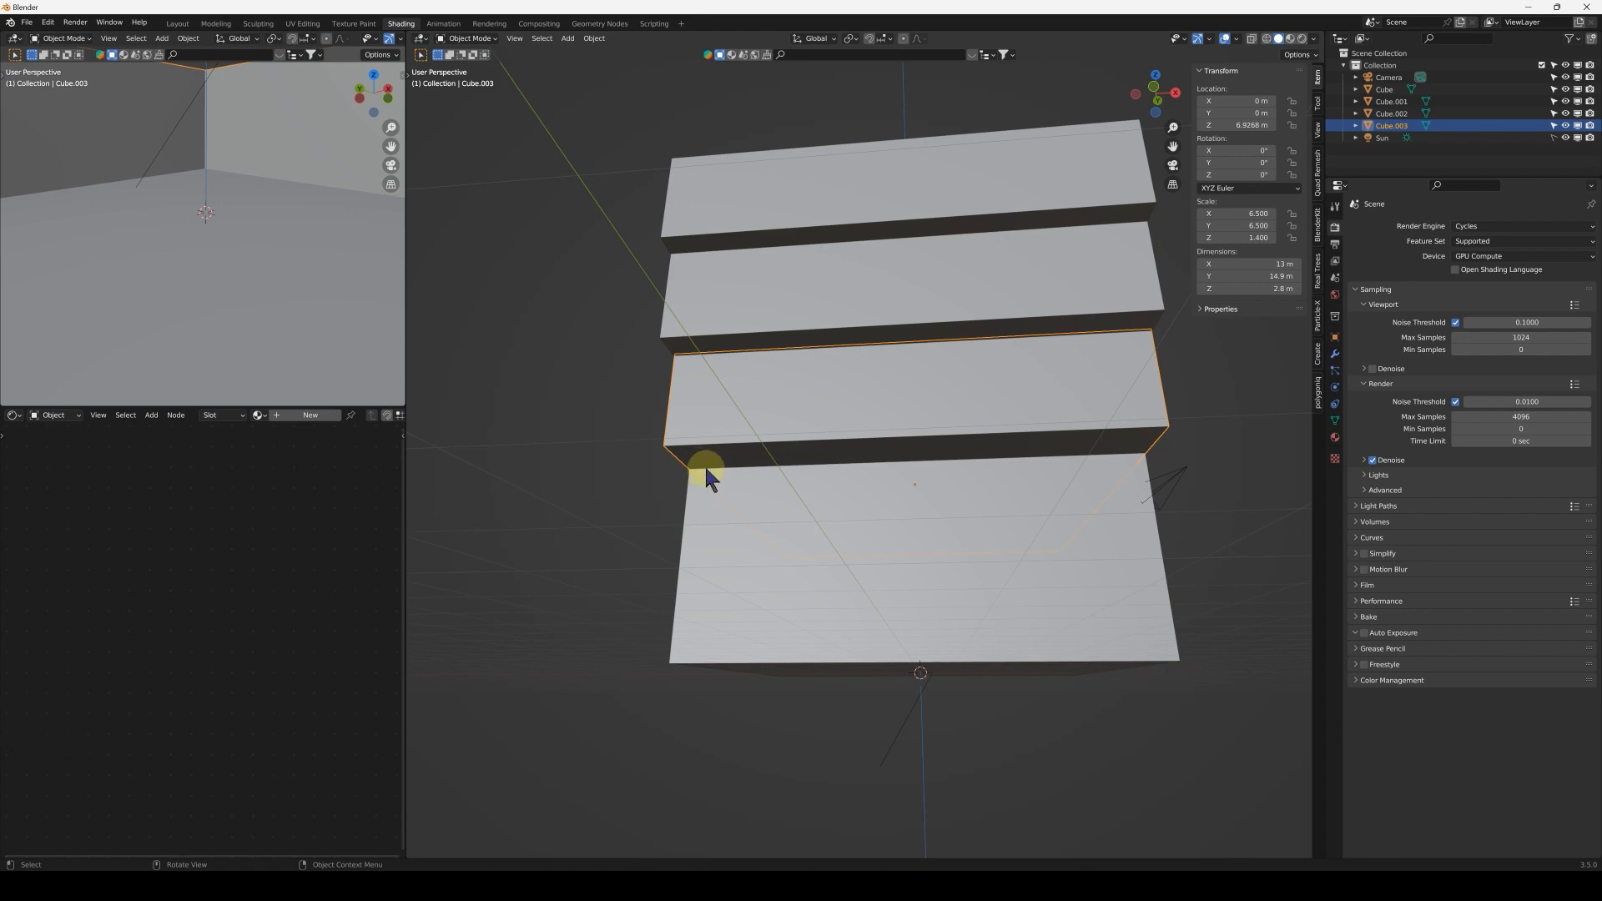
# Step: Examine where the base cube meets the lowest slab, and inspect the whole stack from several angles with nothing selected
pyautogui.moveTo(726, 455)
pyautogui.mouseDown(button='middle')
pyautogui.moveTo(805, 458)
pyautogui.moveTo(710, 448)
pyautogui.mouseUp(button='middle')
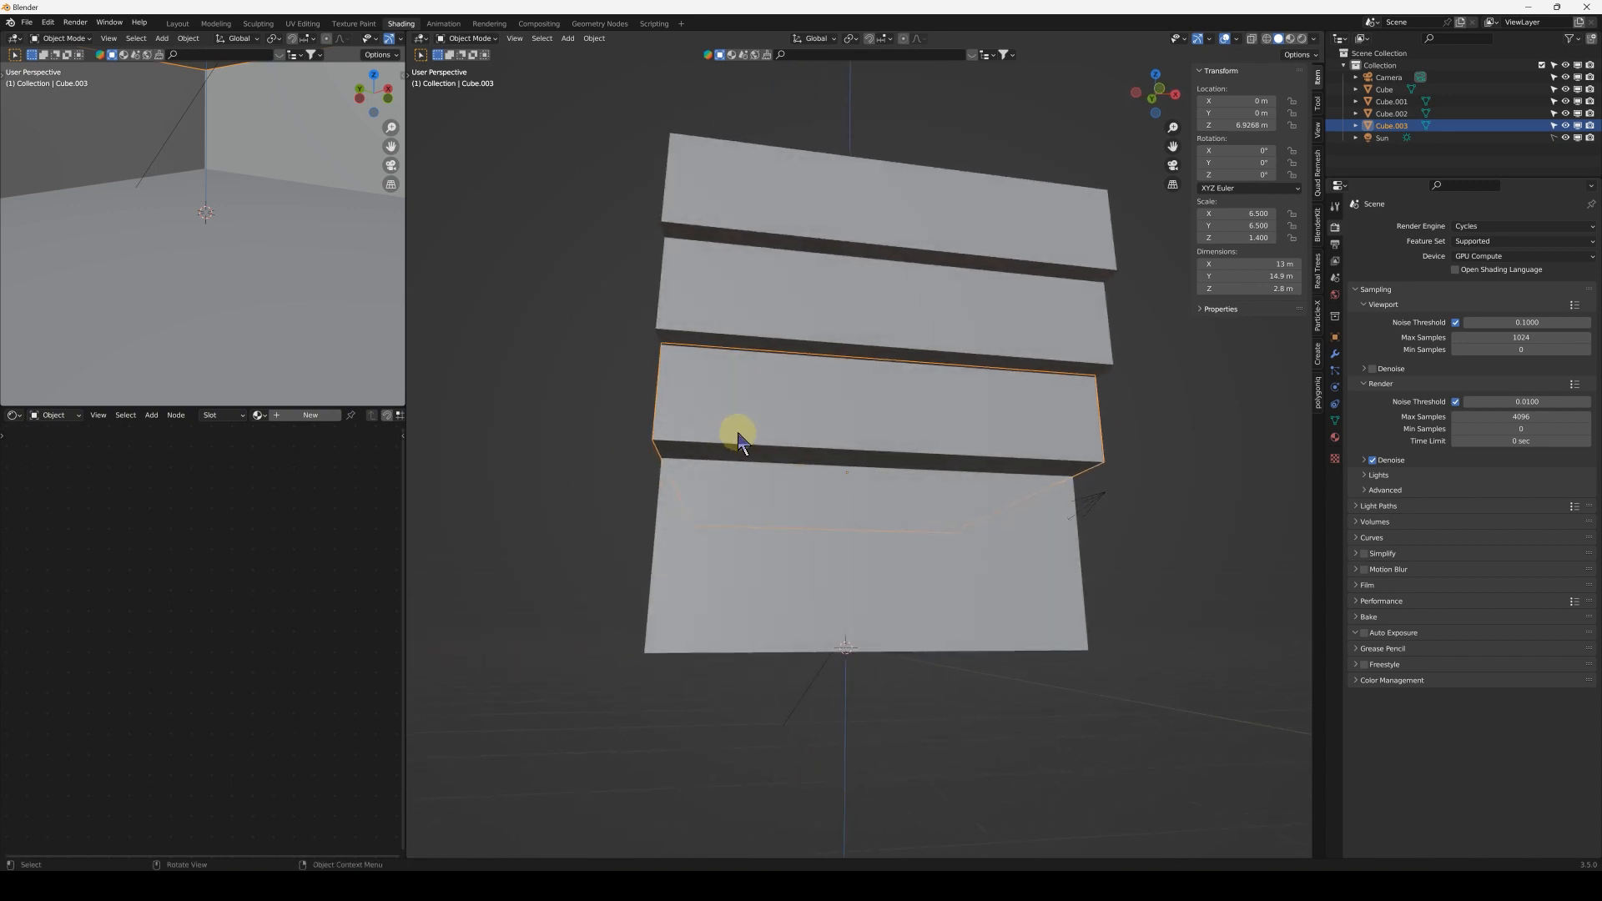
pyautogui.moveTo(801, 458); pyautogui.dragTo(772, 486, button='middle')
pyautogui.click(776, 503)
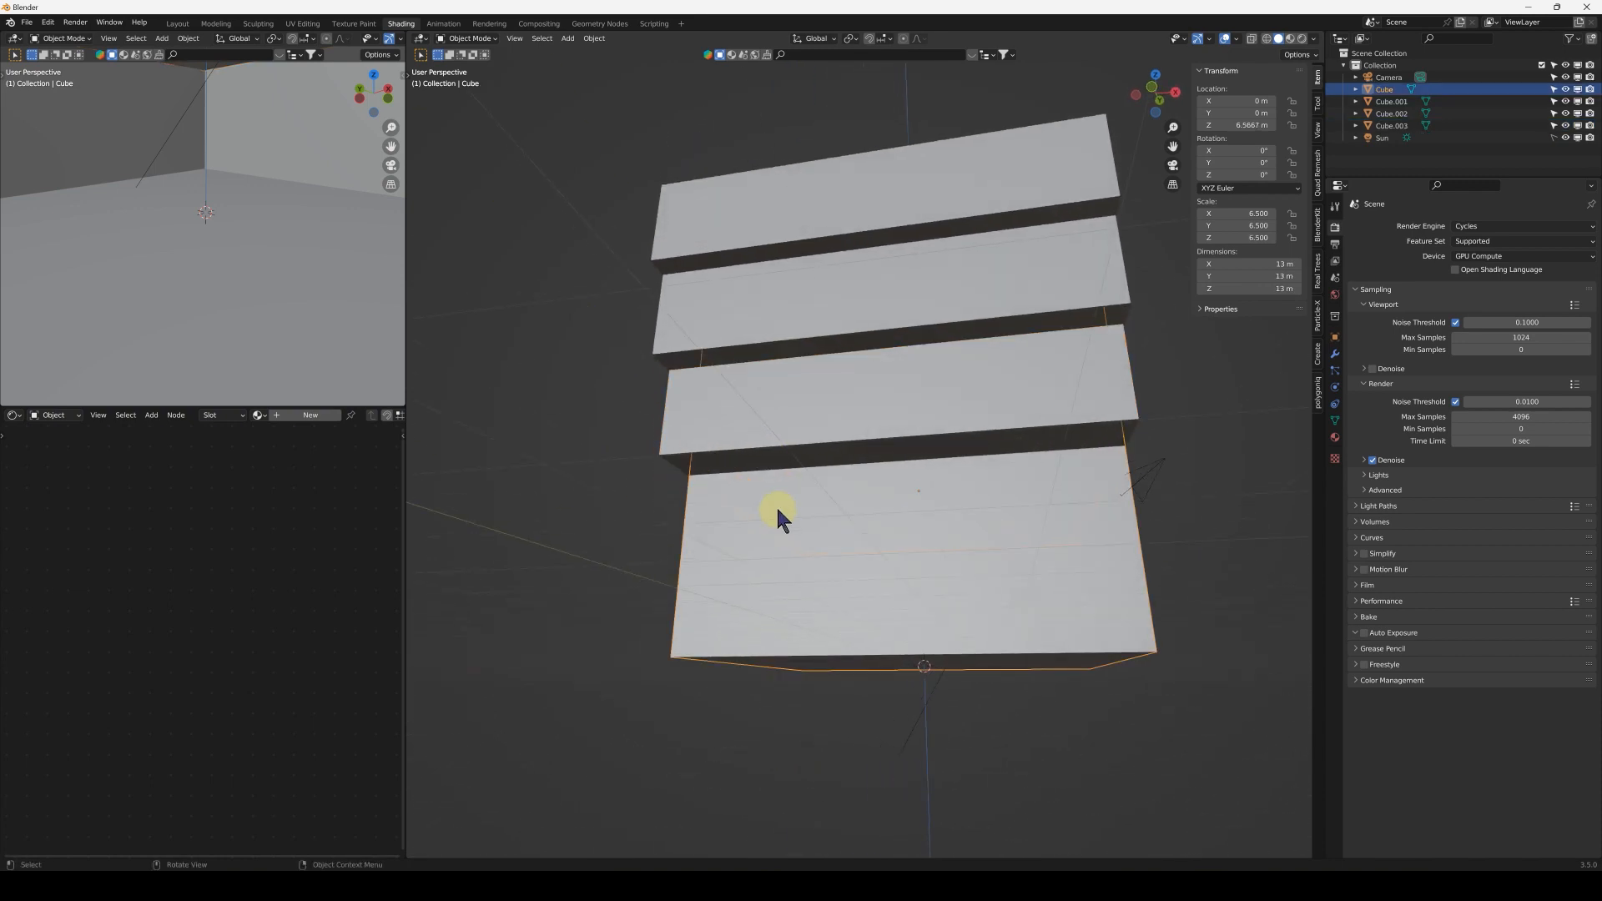
pyautogui.click(799, 442)
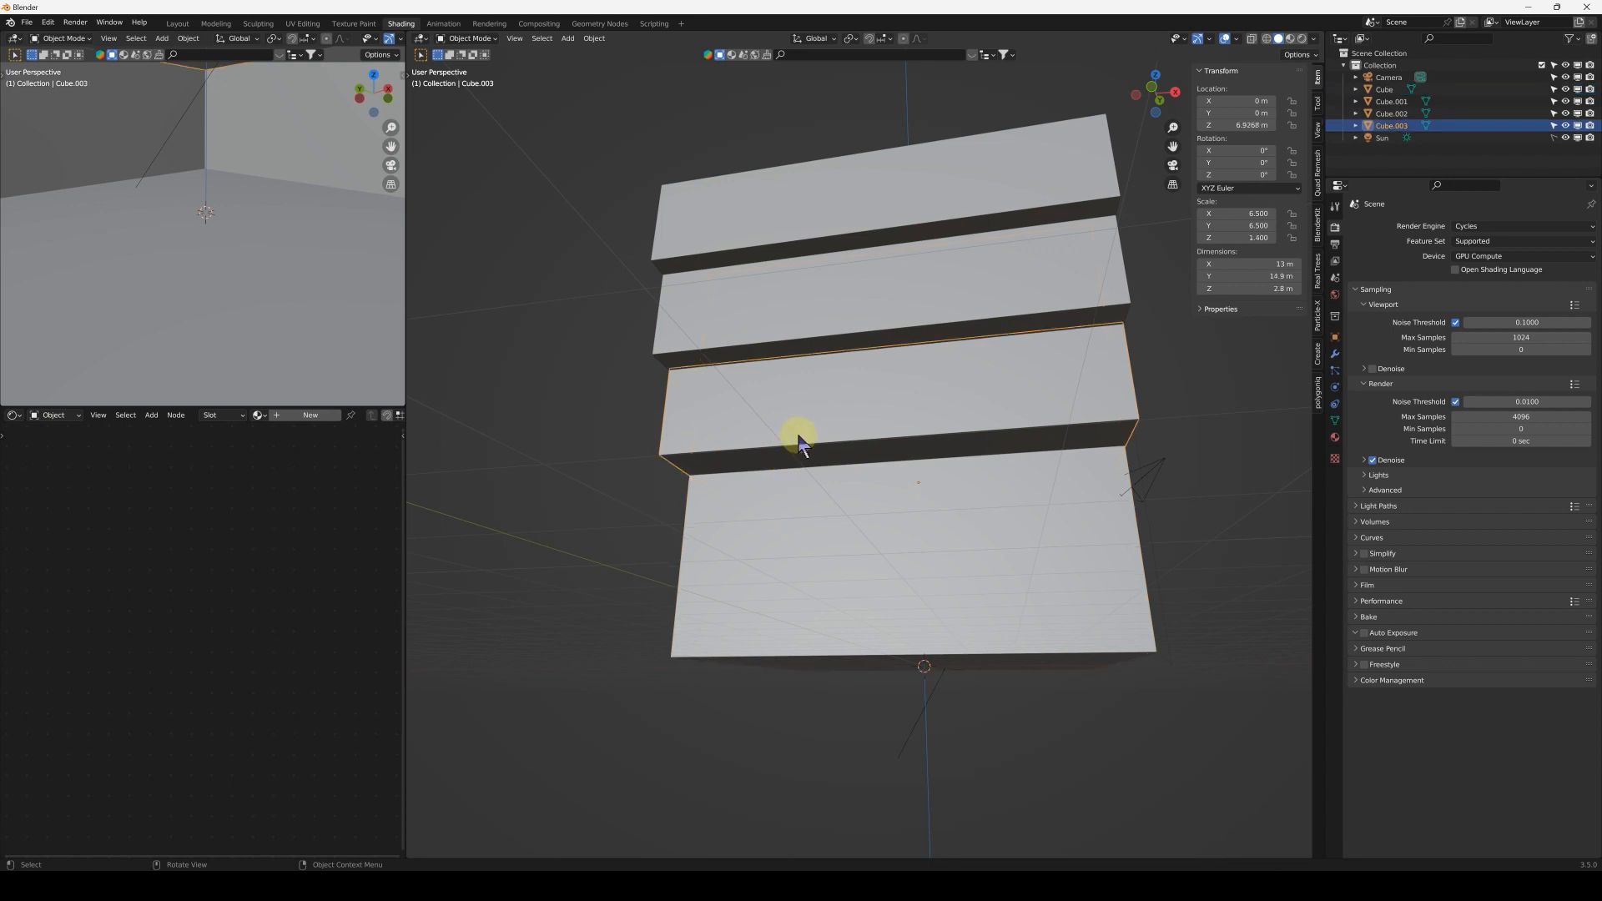
pyautogui.moveTo(816, 446); pyautogui.dragTo(851, 457, button='middle')
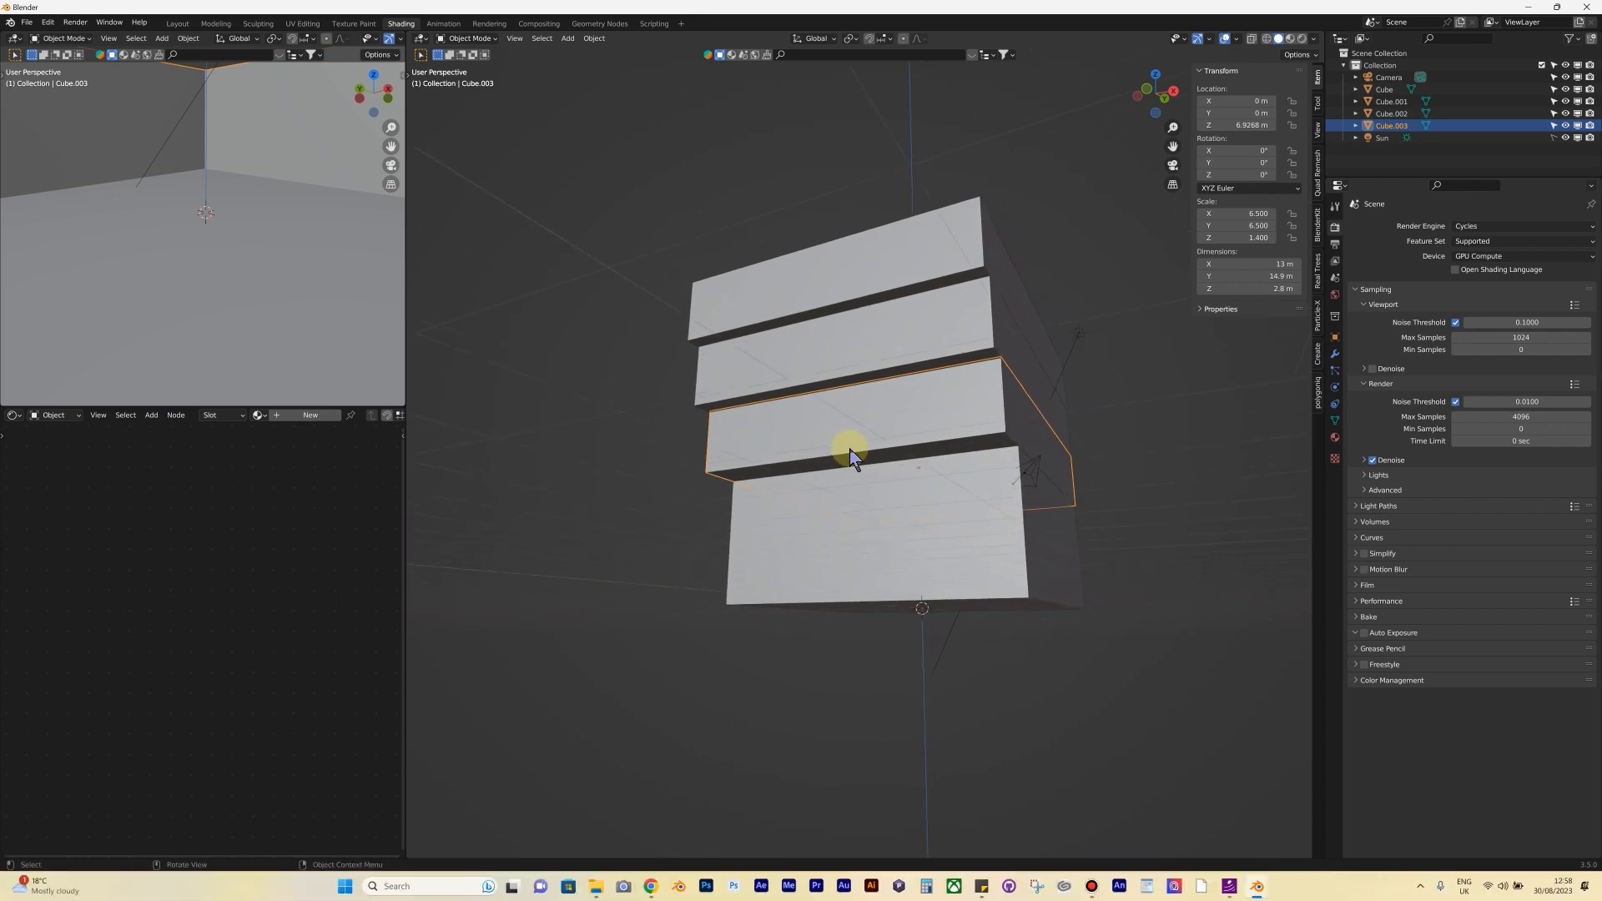
pyautogui.moveTo(850, 457); pyautogui.dragTo(937, 502, button='middle')
pyautogui.click(1080, 517)
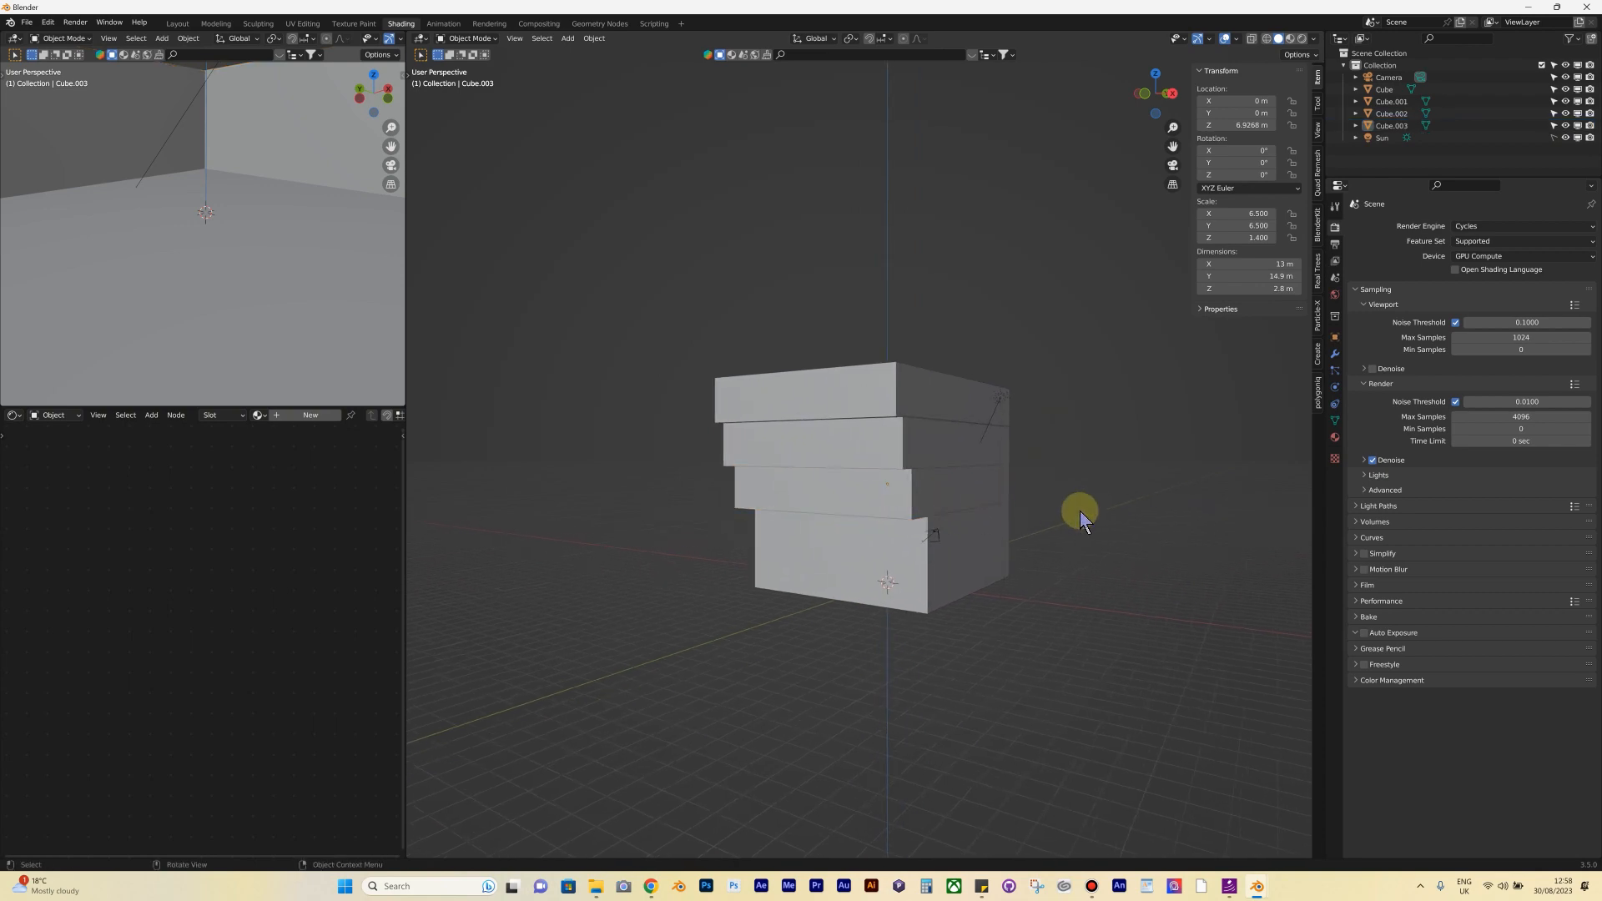
pyautogui.moveTo(1080, 517); pyautogui.dragTo(955, 566, button='middle')
pyautogui.scroll(3, 951, 522)
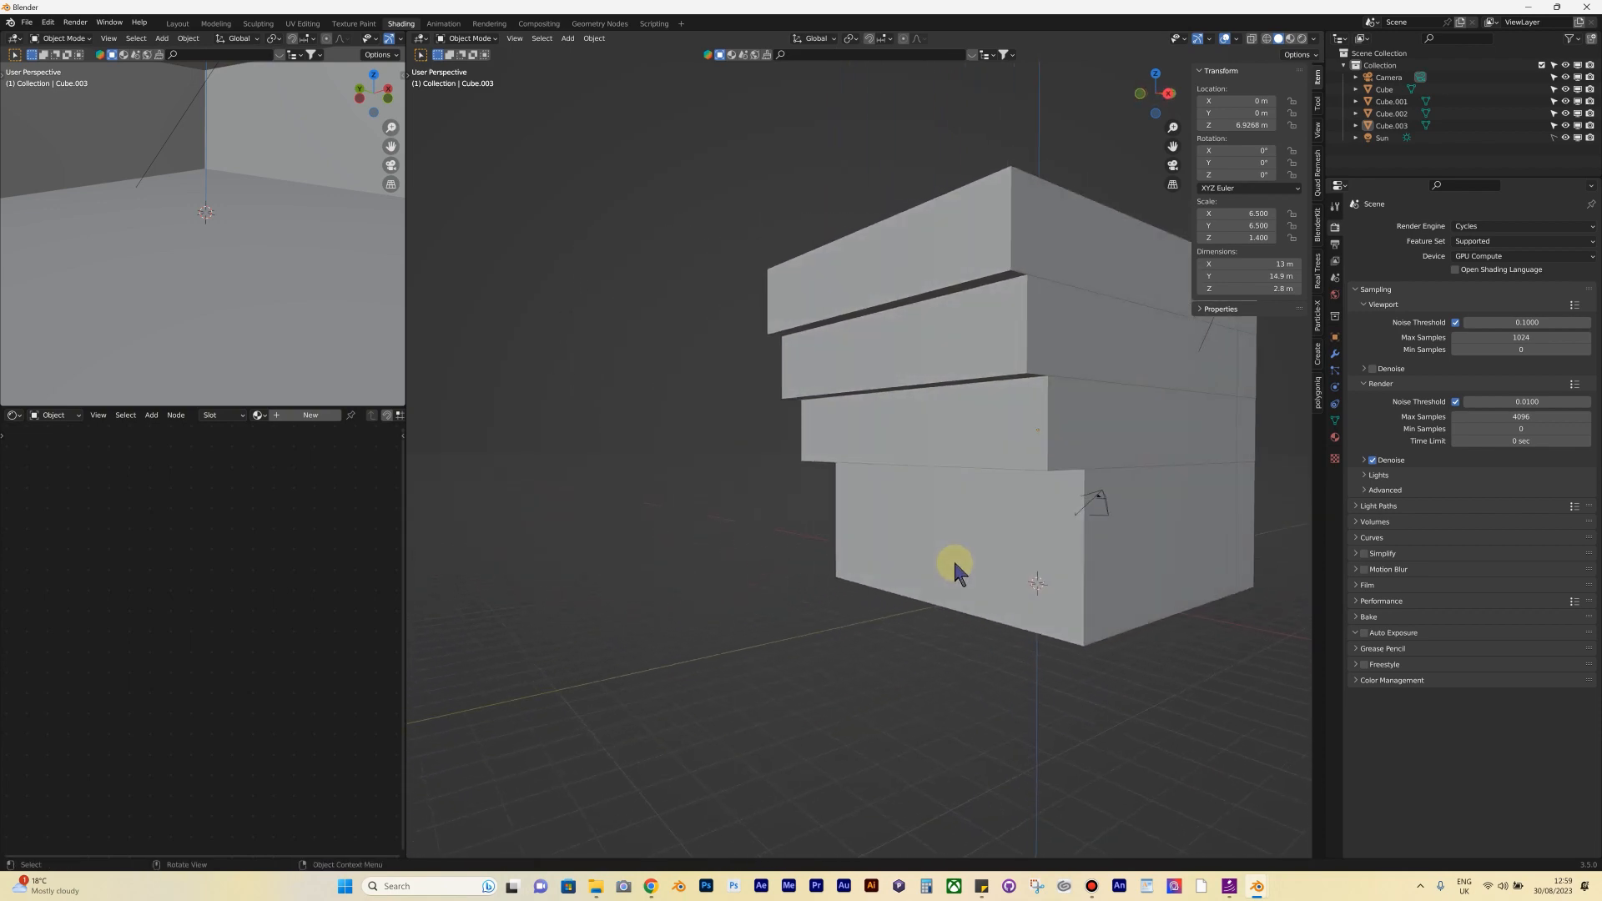